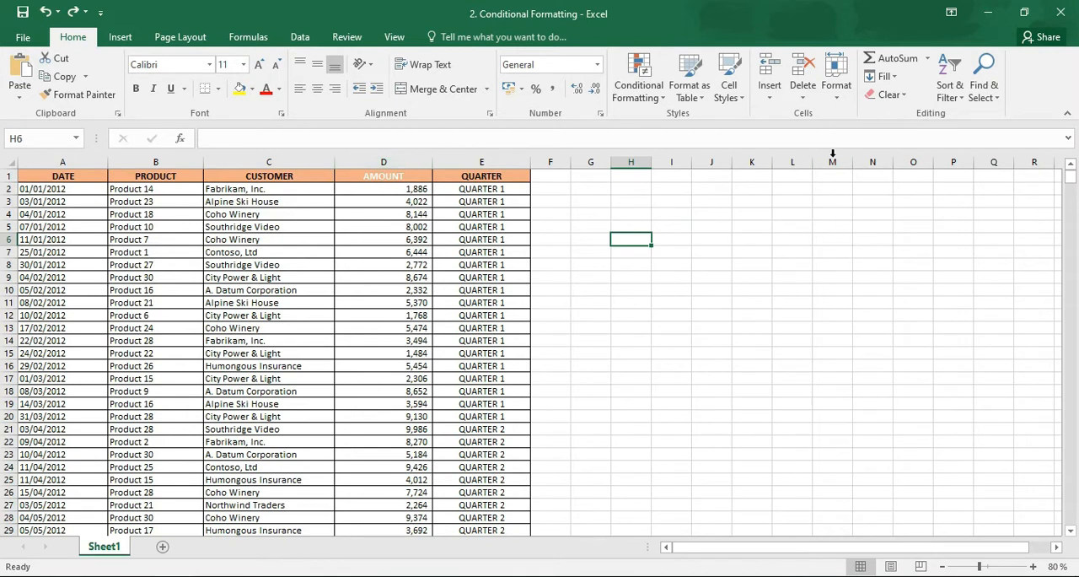
# Look through the whole sales table, from the header row down to the last record and back
pyautogui.moveTo(1072, 178)
pyautogui.mouseDown()
pyautogui.moveTo(1069, 243)
pyautogui.moveTo(1064, 160)
pyautogui.mouseUp()
pyautogui.scroll(-4, 1072, 217)
pyautogui.scroll(-16, 1072, 221)
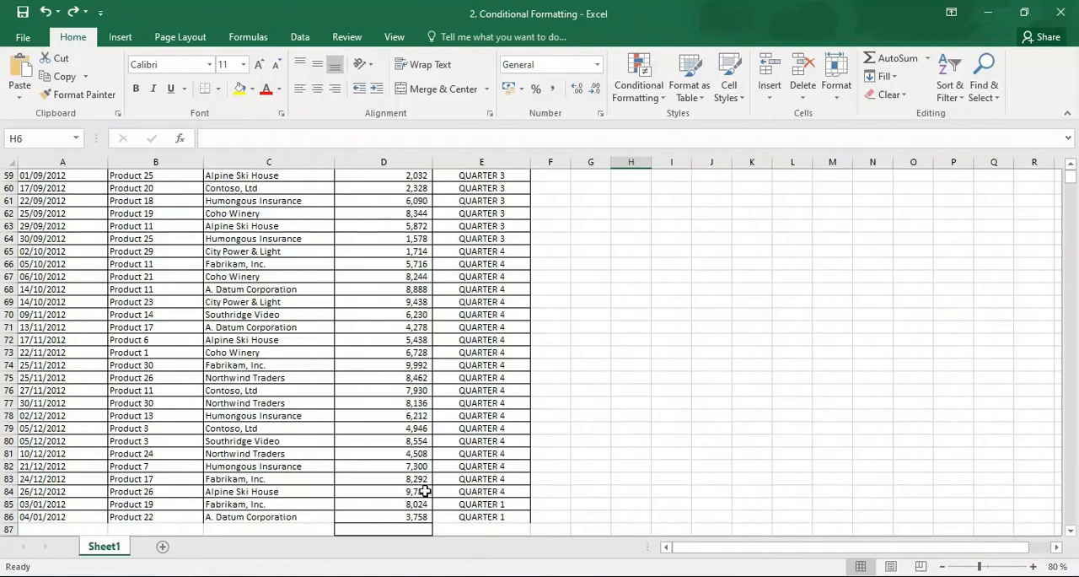
pyautogui.click(1068, 167)
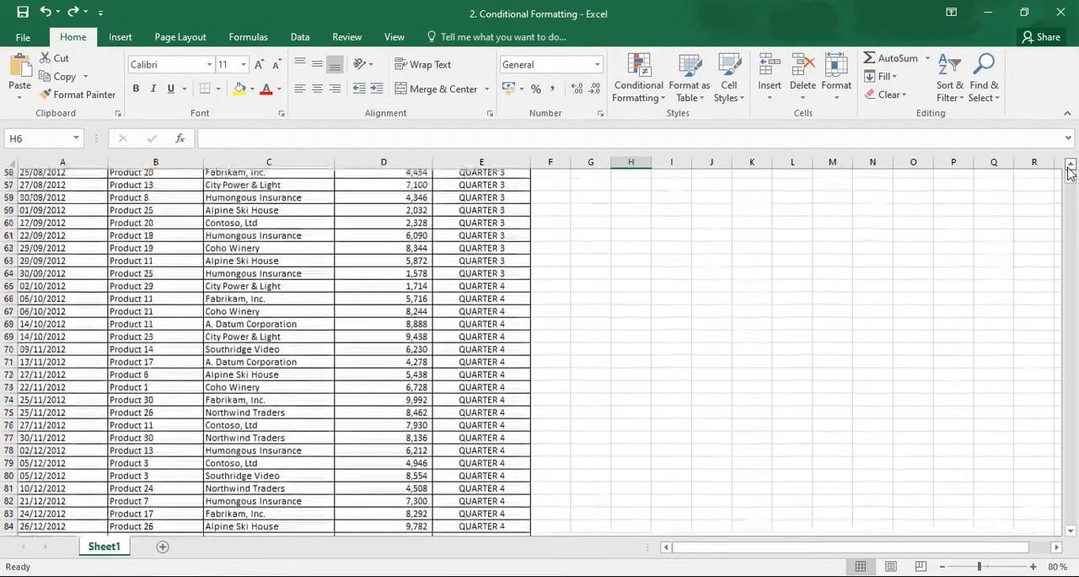
pyautogui.moveTo(1070, 171); pyautogui.dragTo(1069, 171)
pyautogui.click(465, 426)
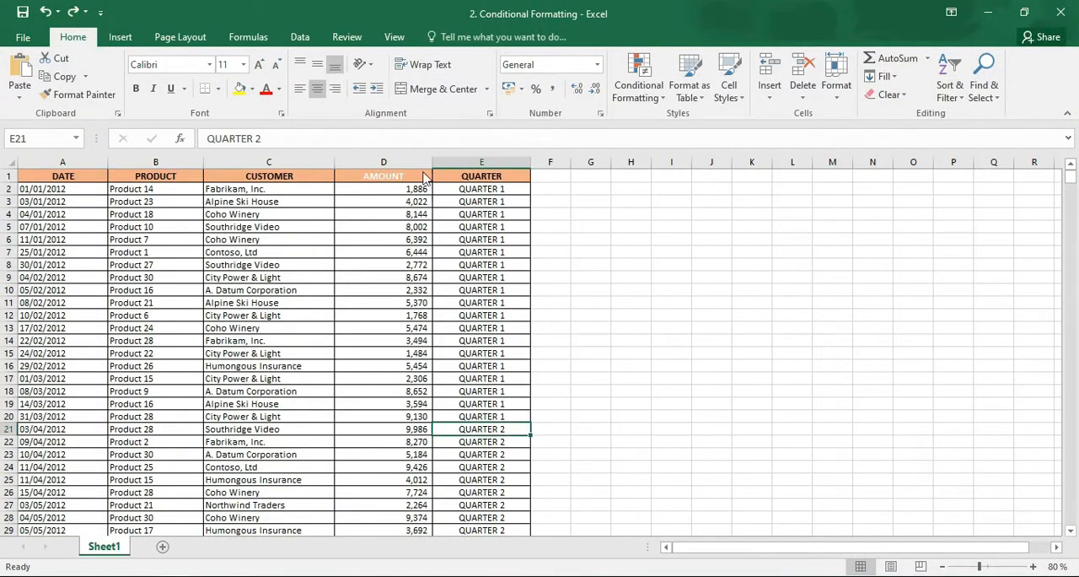
# Highlight values greater than 5000 in the AMOUNT column with Light Red Fill with Dark Red Text
pyautogui.click(415, 163)
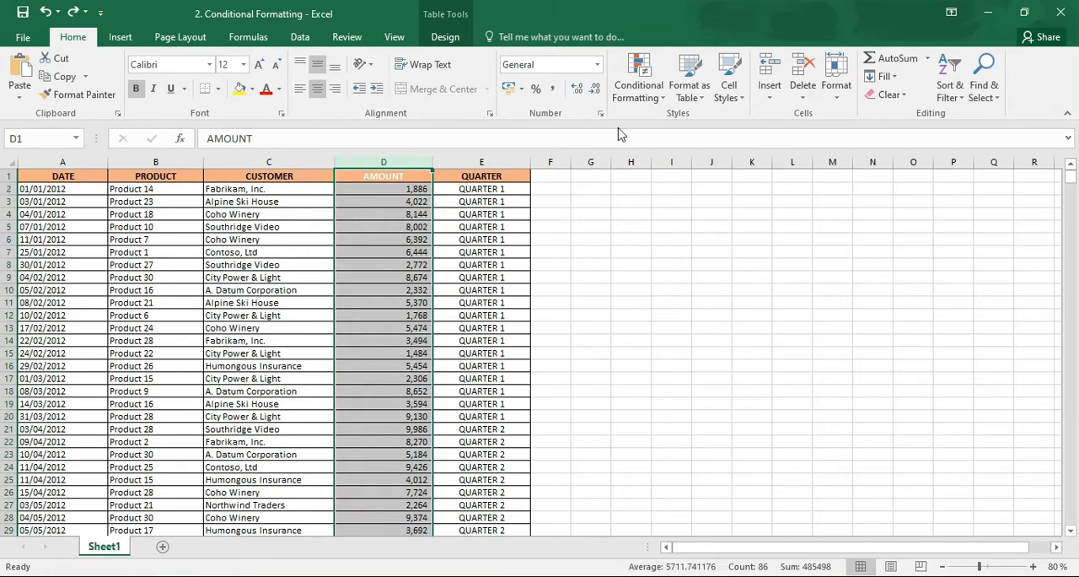
pyautogui.click(638, 85)
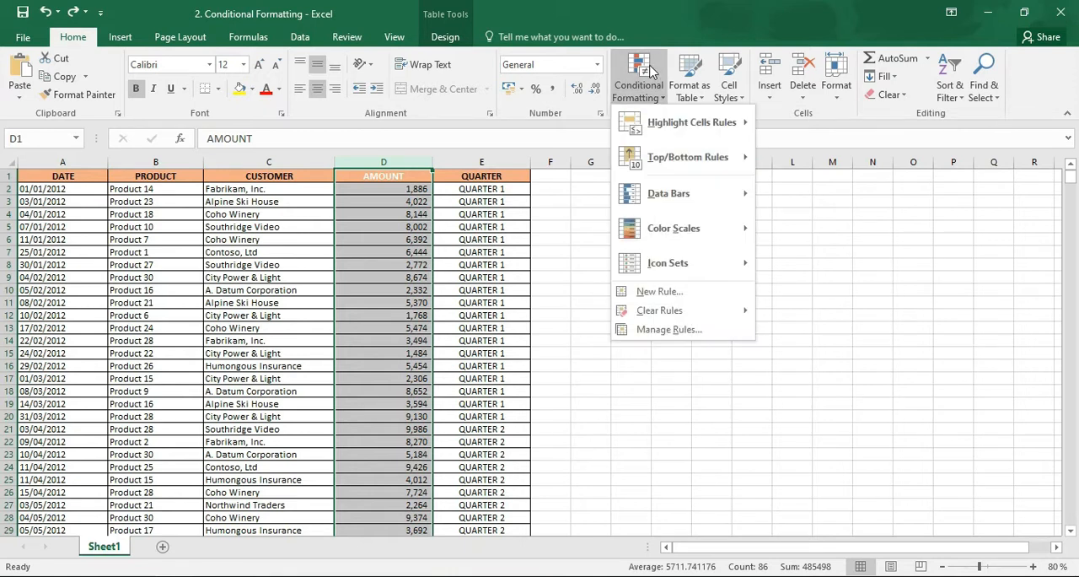
pyautogui.moveTo(685, 135)
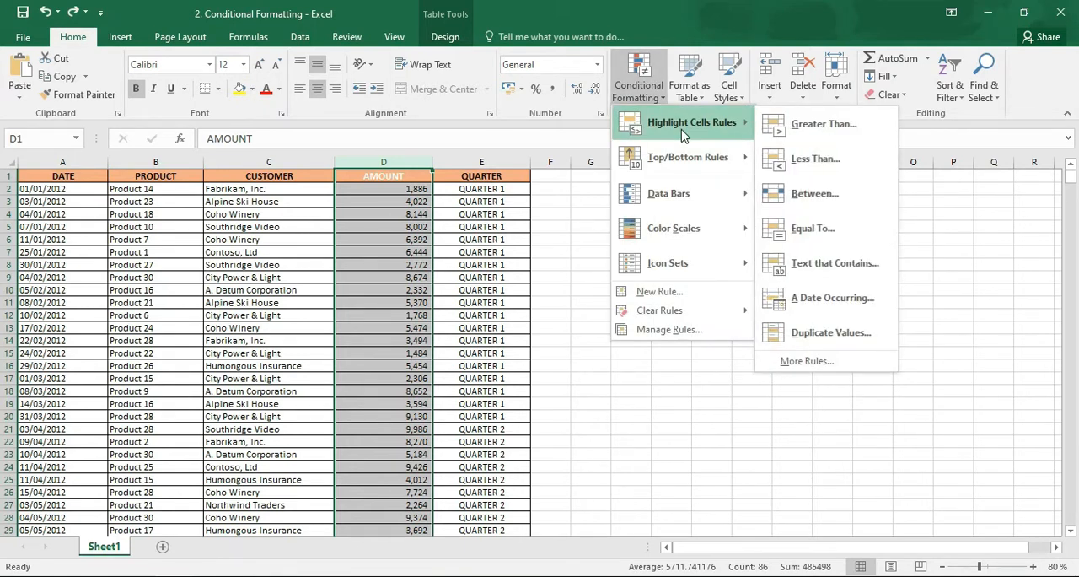
pyautogui.click(787, 126)
pyautogui.write('5000')
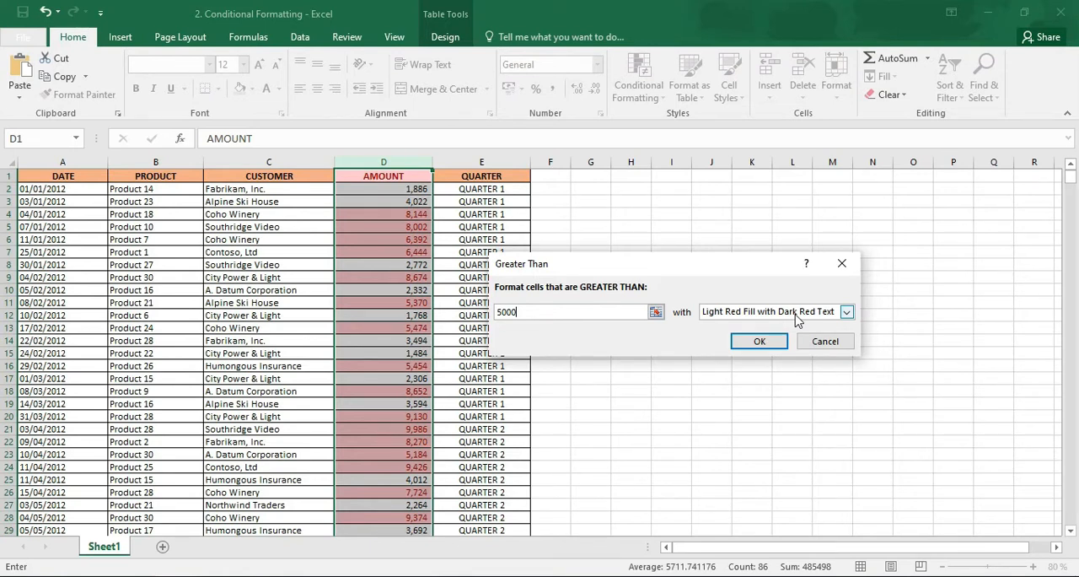
pyautogui.click(768, 342)
pyautogui.moveTo(1069, 173)
pyautogui.mouseDown()
pyautogui.moveTo(1070, 207)
pyautogui.moveTo(1072, 174)
pyautogui.mouseUp()
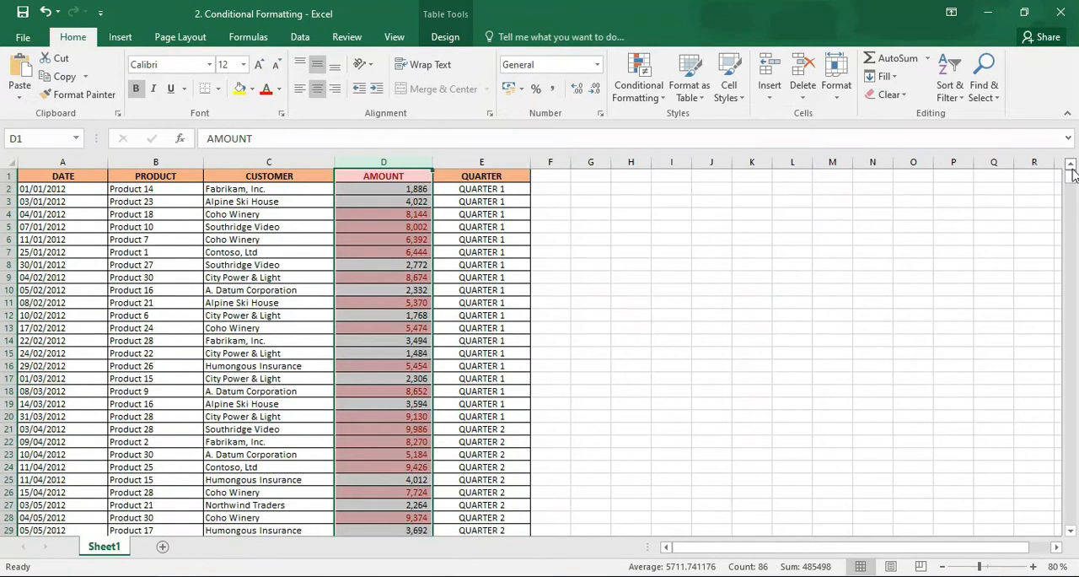
pyautogui.click(942, 567)
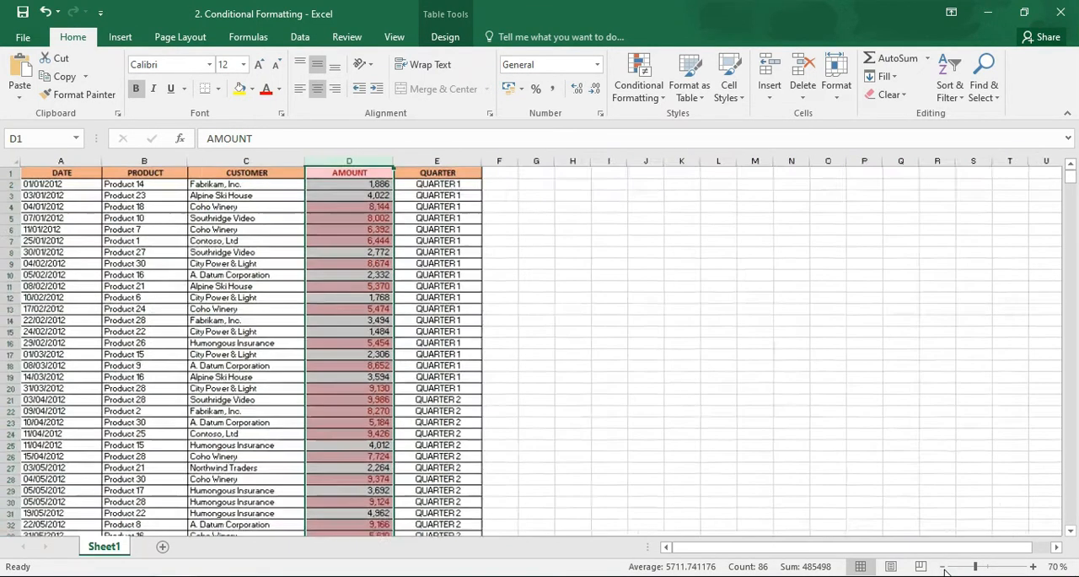
pyautogui.click(533, 338)
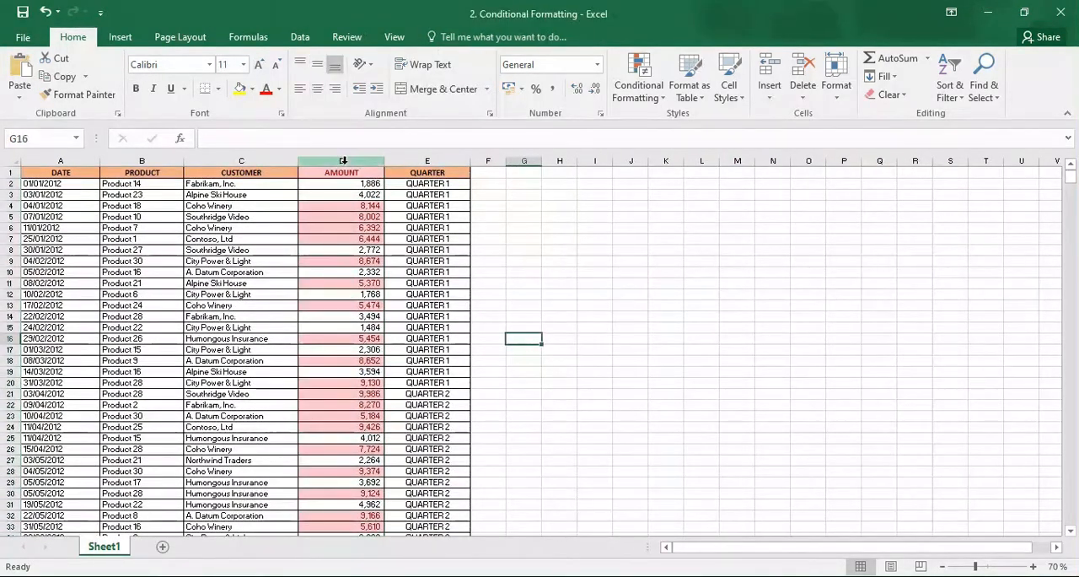
# Clear the greater-than conditional formatting rule from the entire sheet
pyautogui.click(341, 160)
pyautogui.click(639, 84)
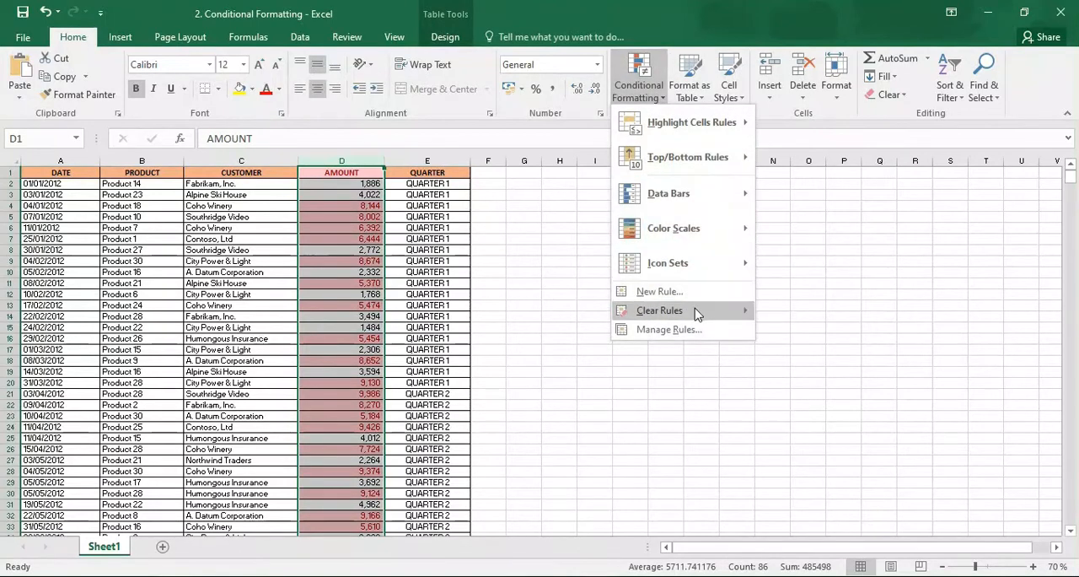
pyautogui.moveTo(696, 310)
pyautogui.click(843, 333)
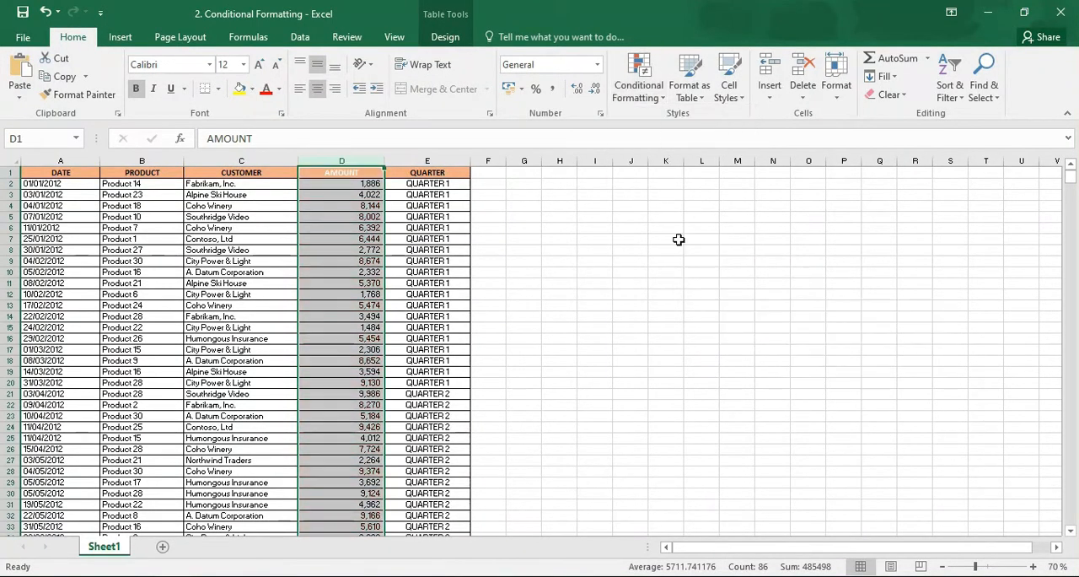
# Highlight values less than 5000 in the AMOUNT column with Light Red Fill
pyautogui.click(645, 72)
pyautogui.moveTo(681, 122)
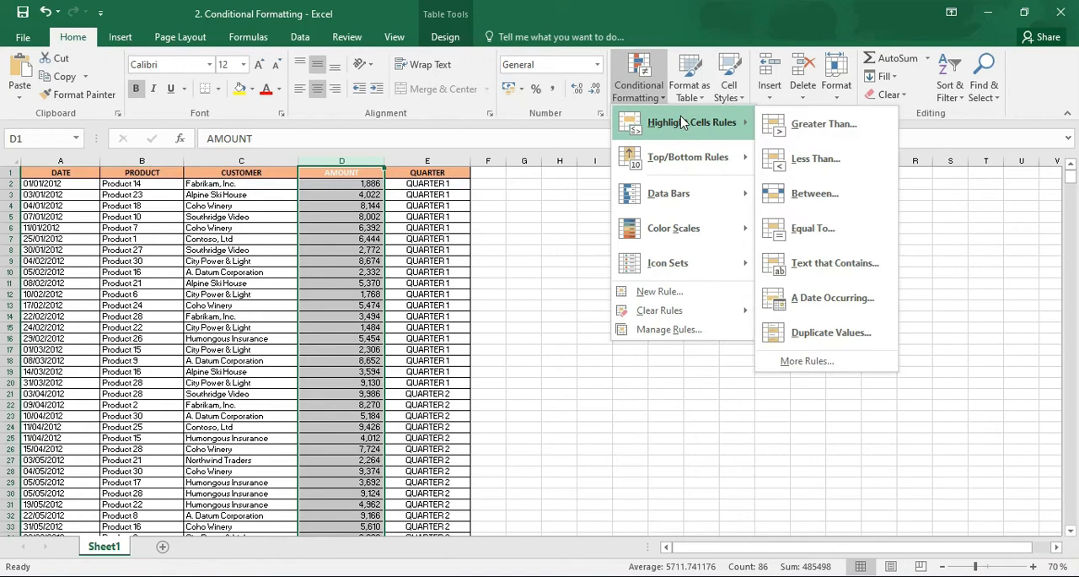
pyautogui.click(768, 157)
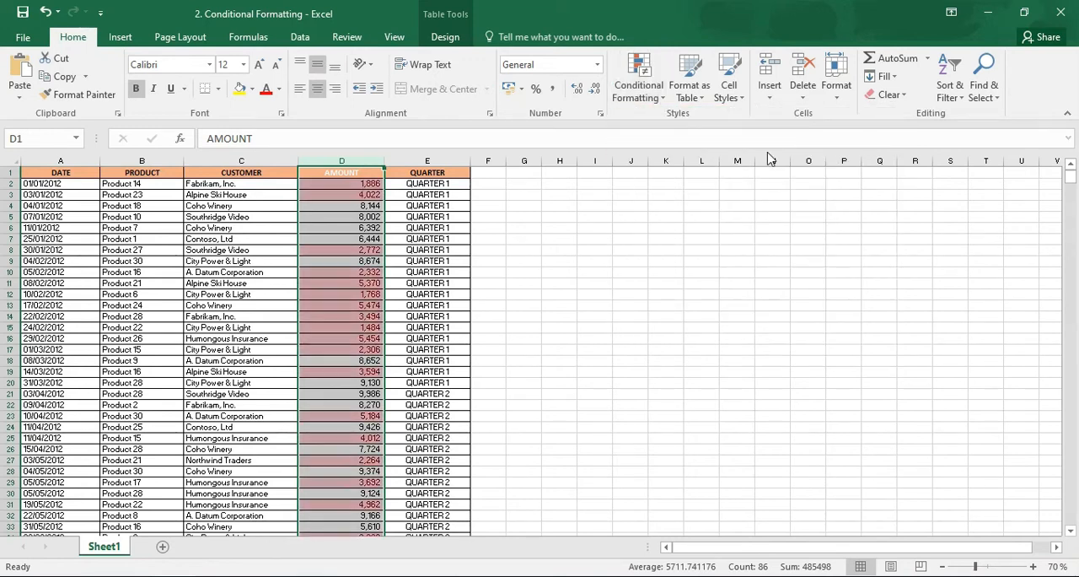
pyautogui.write('500')
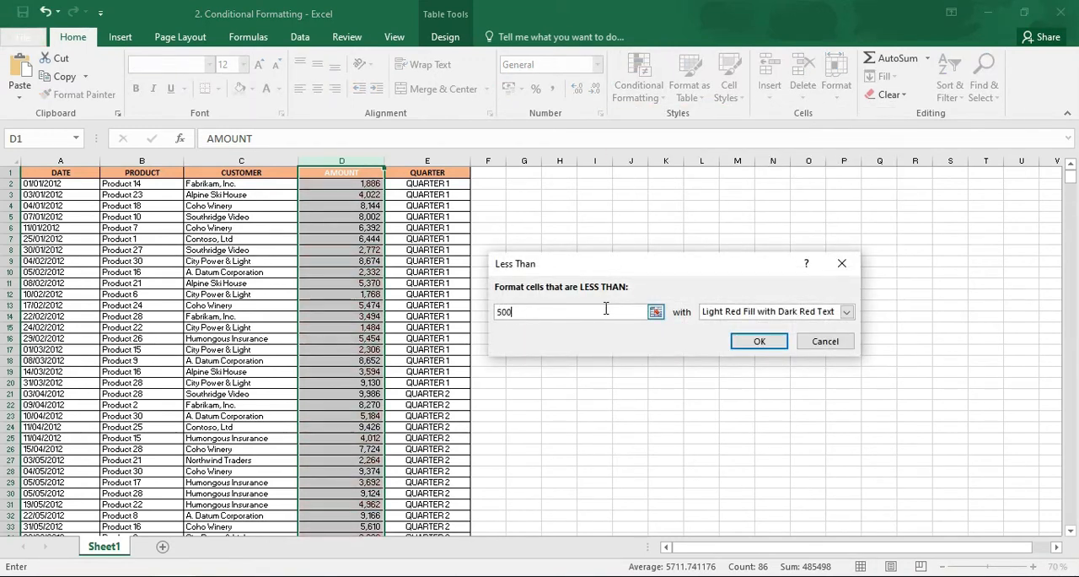
pyautogui.write('0')
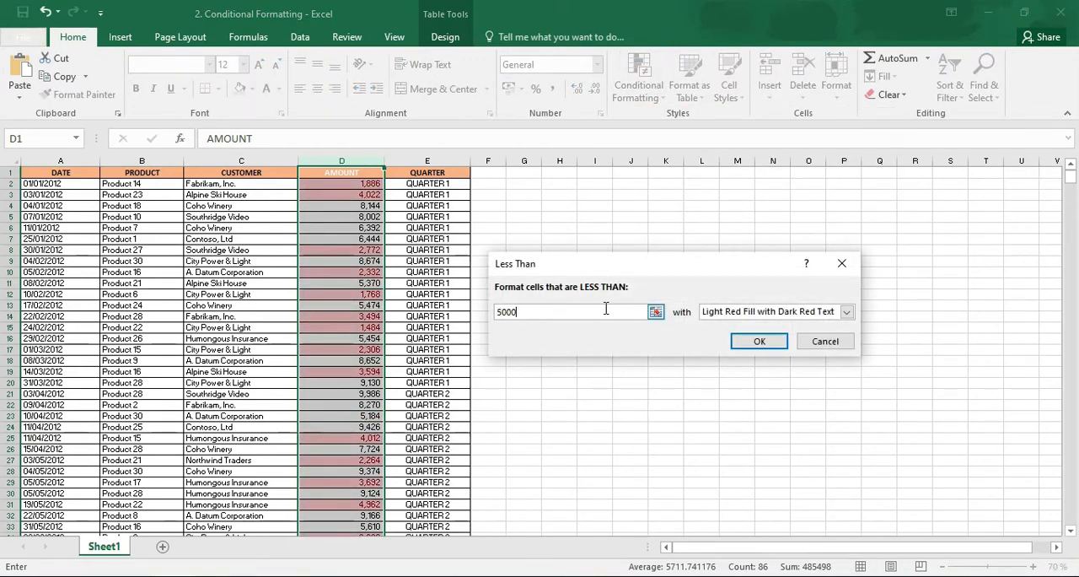
pyautogui.click(772, 312)
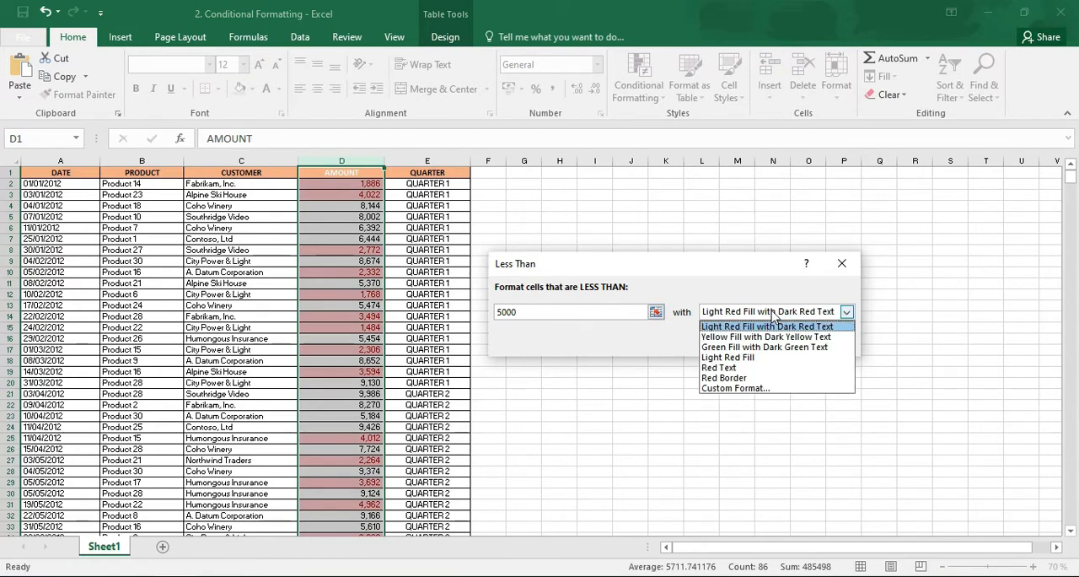
pyautogui.click(763, 357)
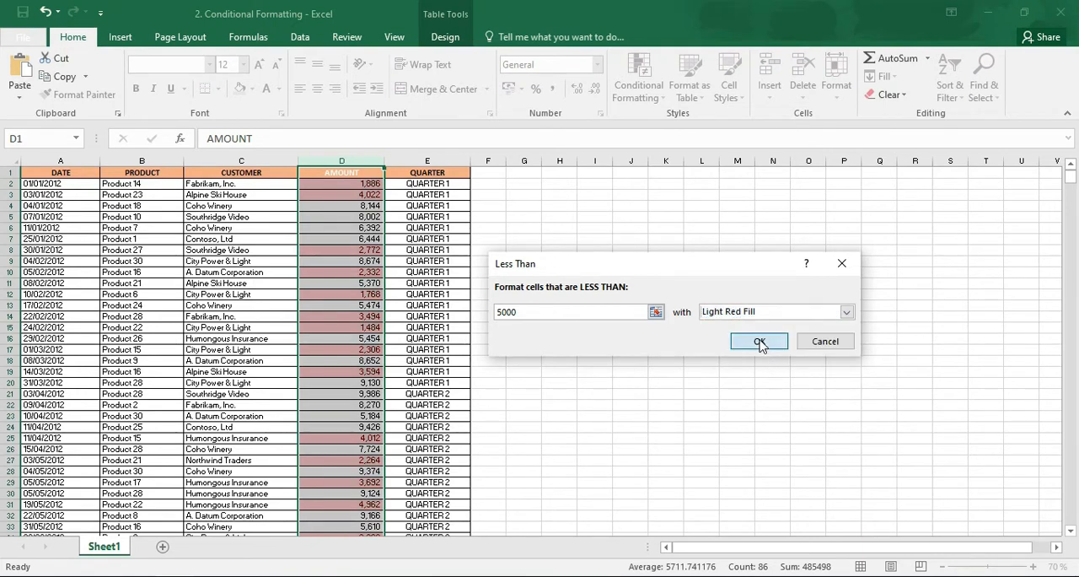
pyautogui.click(756, 339)
pyautogui.click(355, 205)
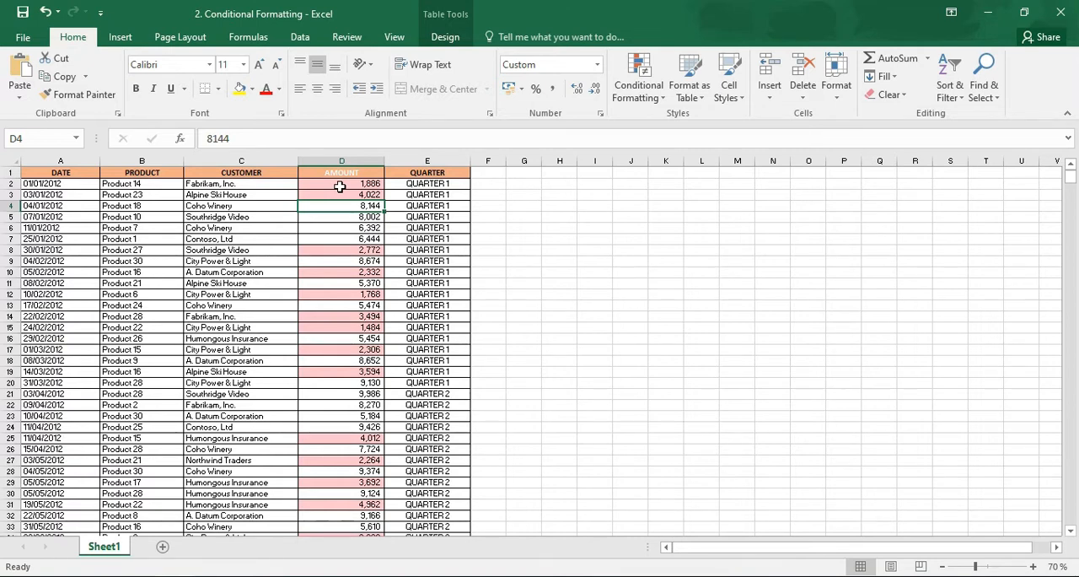
# Clear the less-than conditional formatting rule from the entire sheet
pyautogui.click(340, 161)
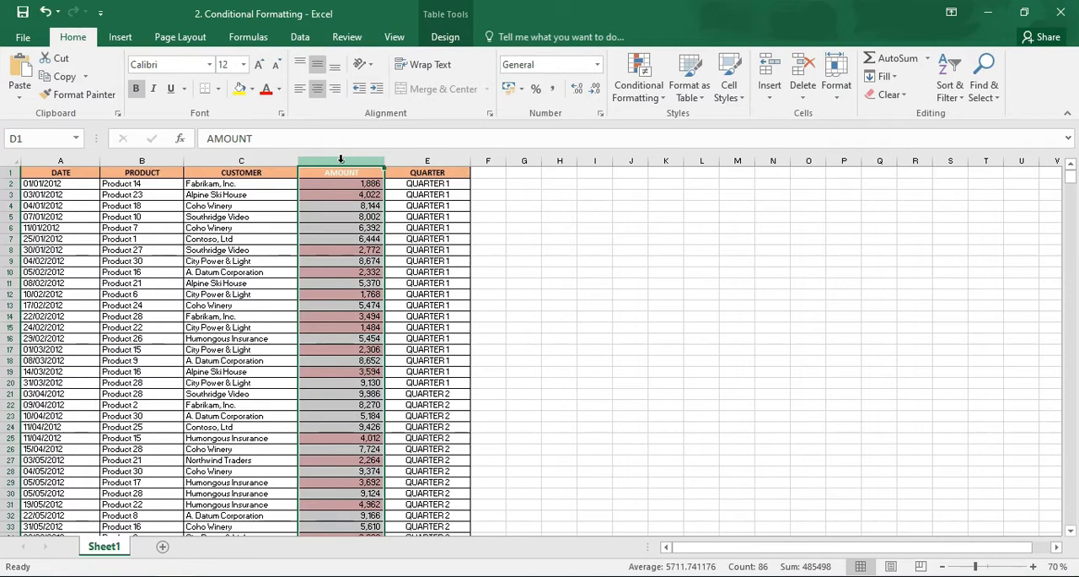
pyautogui.click(639, 80)
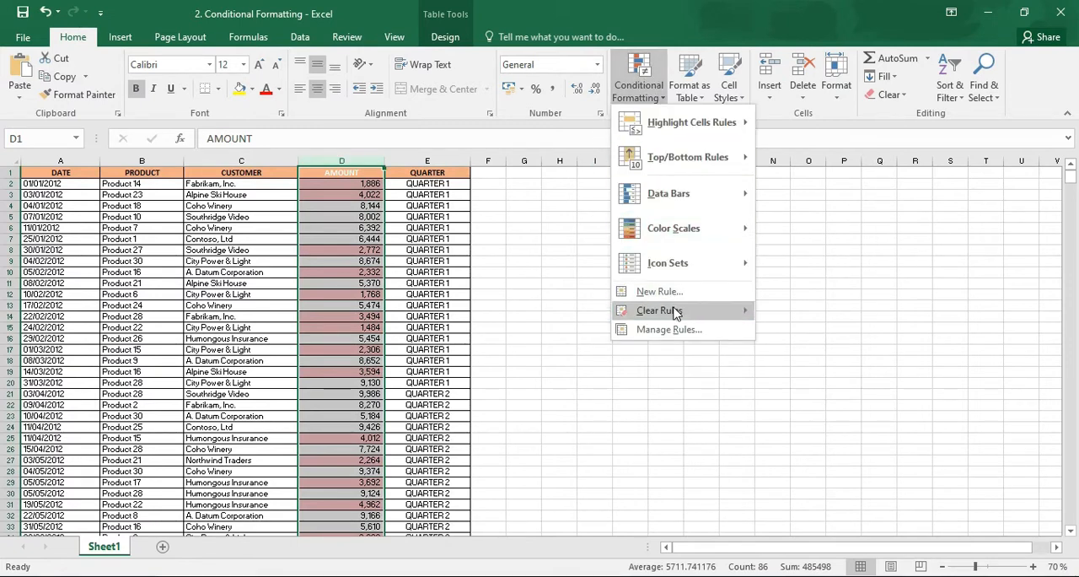
pyautogui.moveTo(675, 310)
pyautogui.click(814, 333)
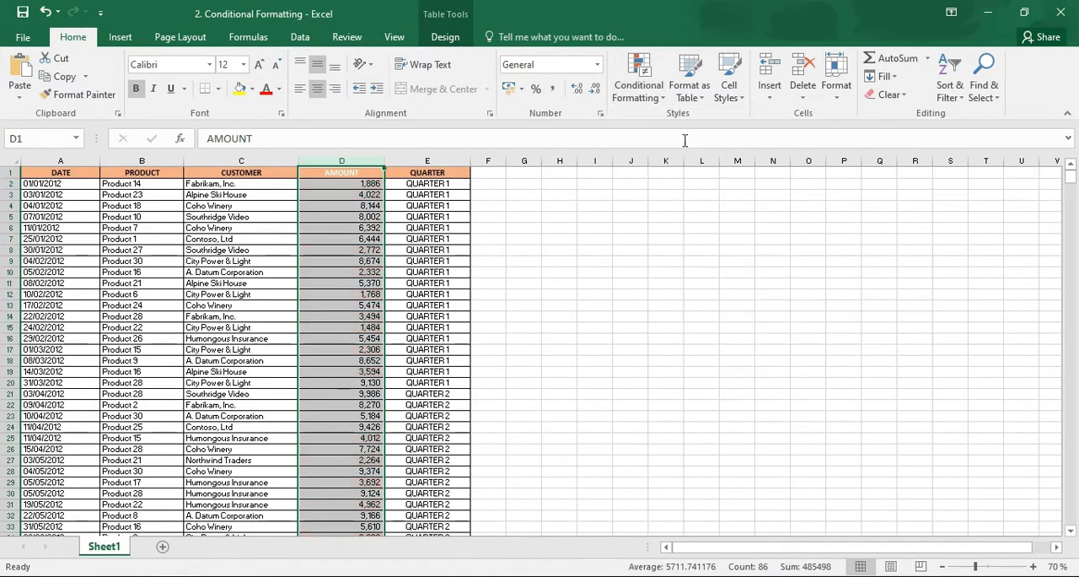
# Highlight values between 1000 and 5000 in the AMOUNT column with Light Red Fill with Dark Red Text
pyautogui.click(639, 81)
pyautogui.moveTo(690, 132)
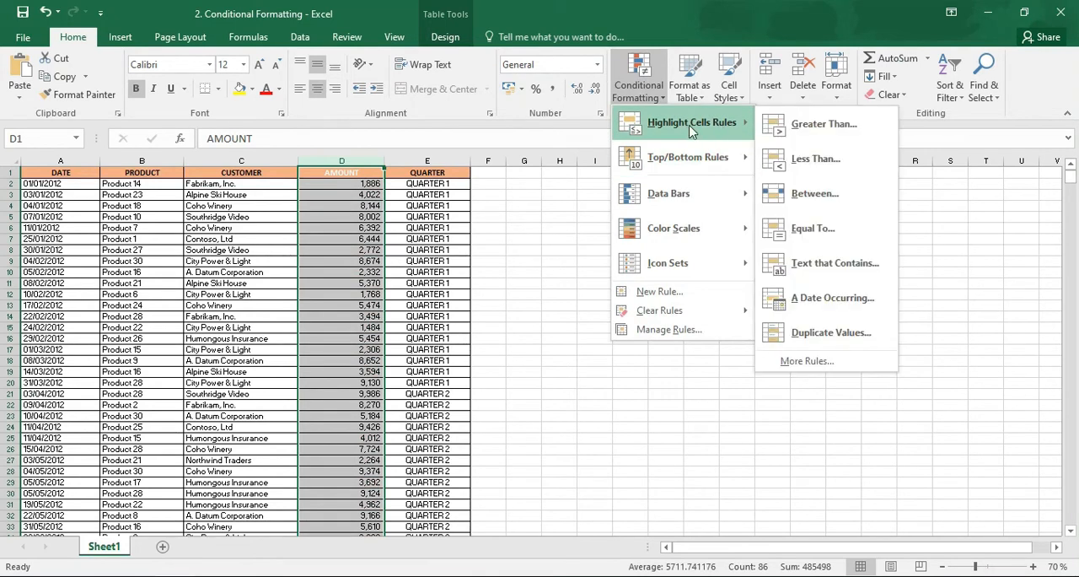
pyautogui.click(806, 194)
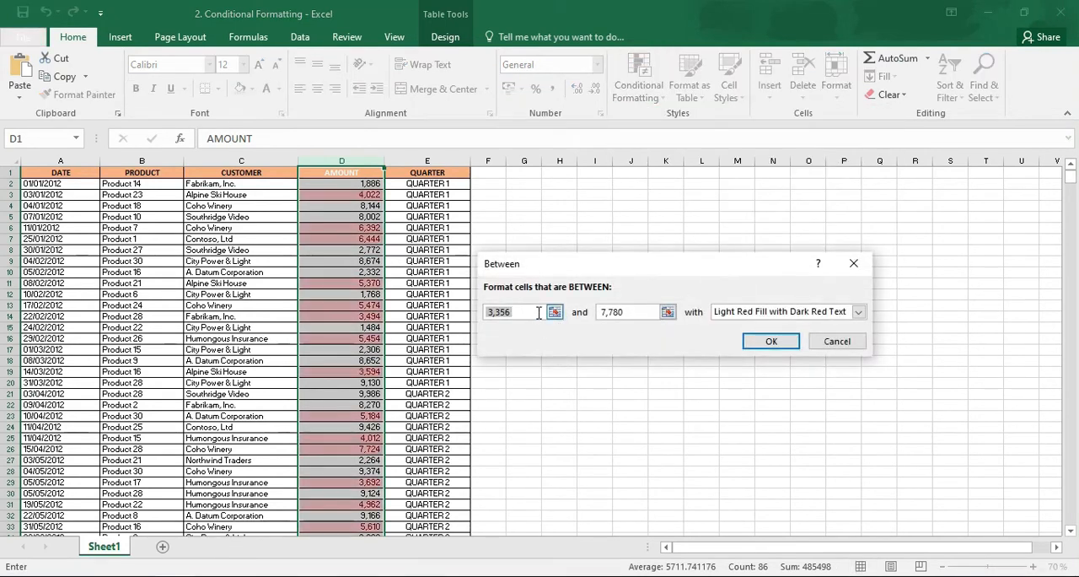
pyautogui.write('1000')
pyautogui.press('Tab')
pyautogui.write('5000')
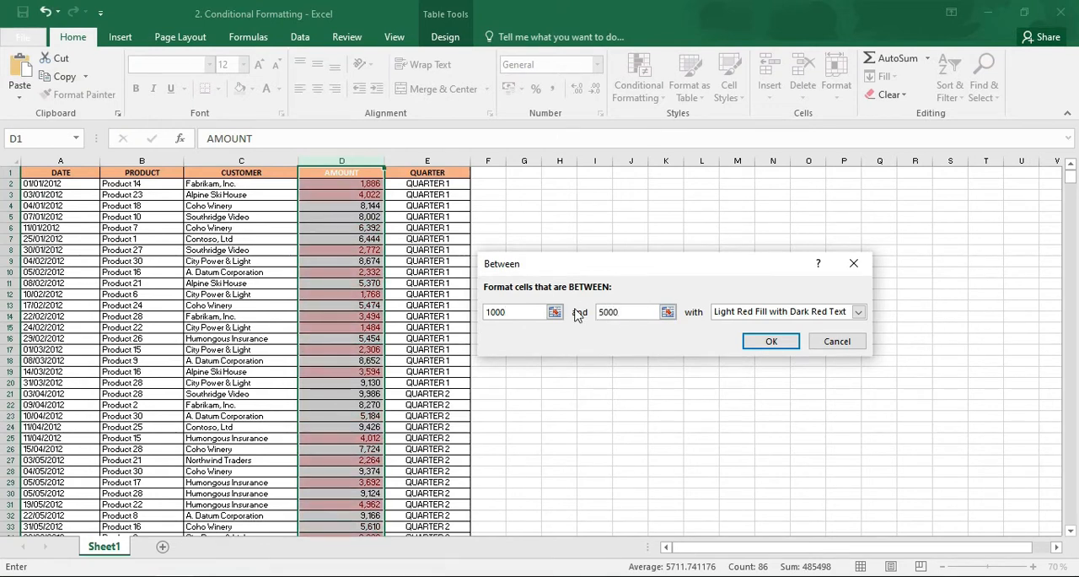
pyautogui.click(770, 341)
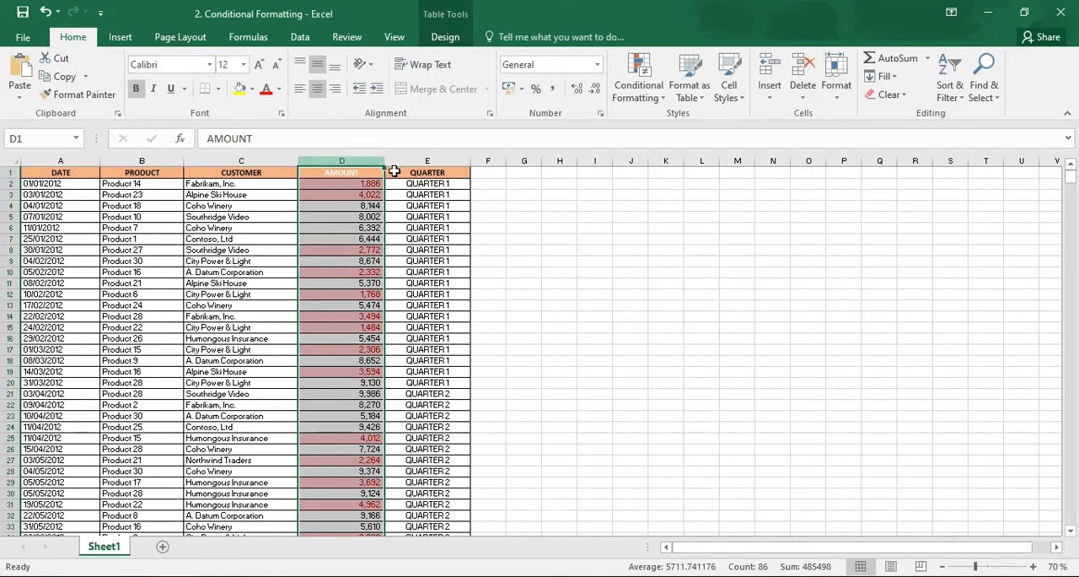
# Clear the between-values conditional formatting rule from the entire sheet
pyautogui.click(634, 88)
pyautogui.moveTo(708, 314)
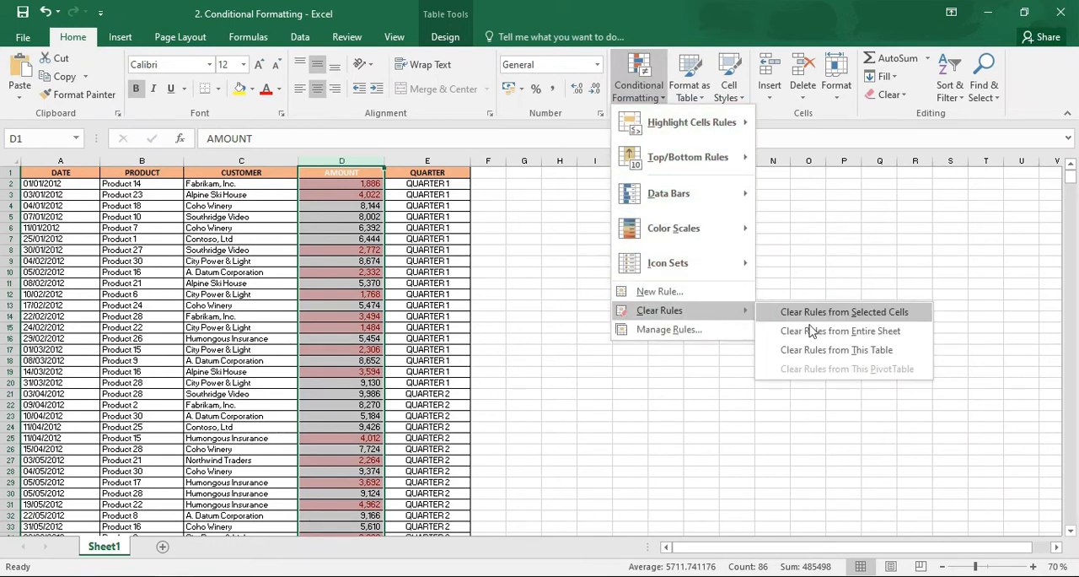
pyautogui.click(814, 332)
pyautogui.click(641, 86)
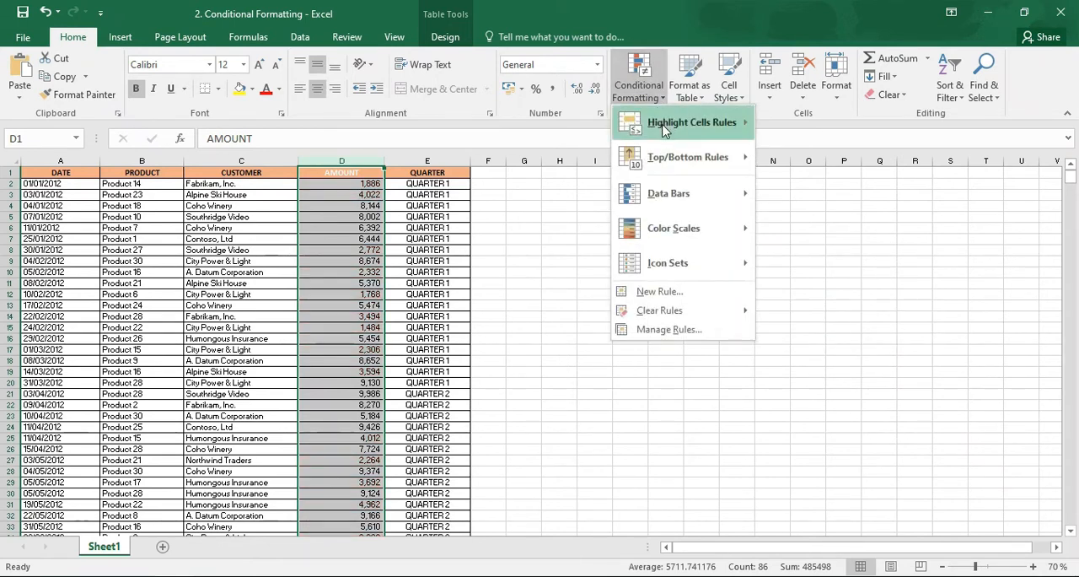
pyautogui.moveTo(664, 127)
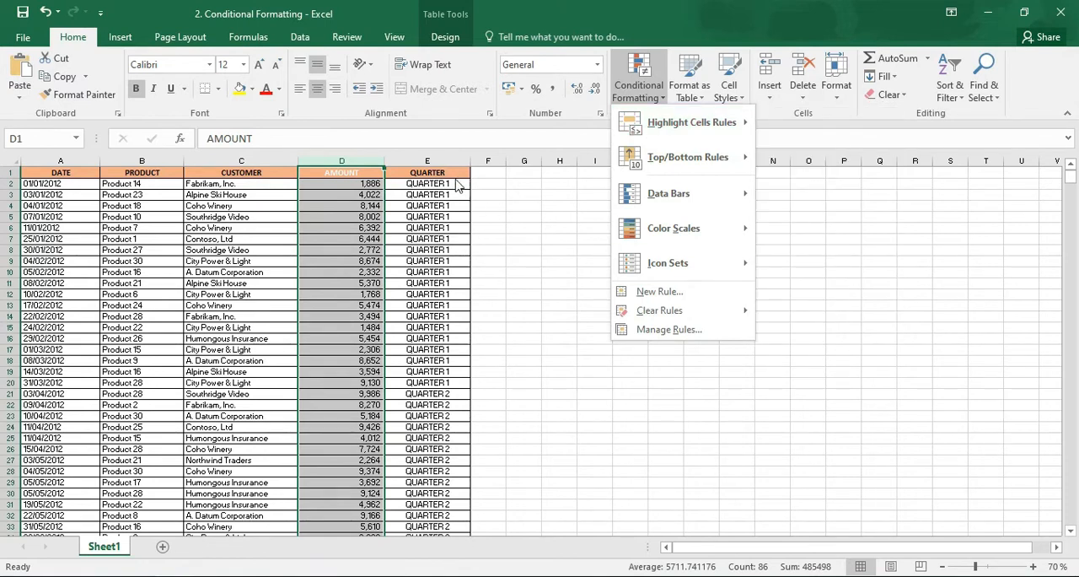
pyautogui.click(511, 203)
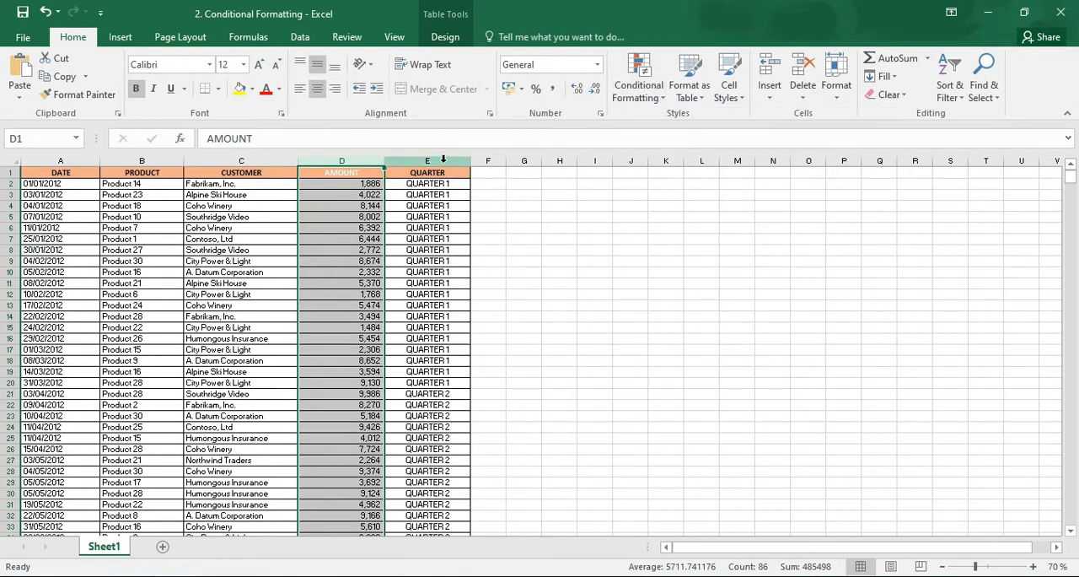
# Highlight cells containing the text QUARTER 2 in the QUARTER column with Light Red Fill with Dark Red Text
pyautogui.click(444, 158)
pyautogui.click(638, 80)
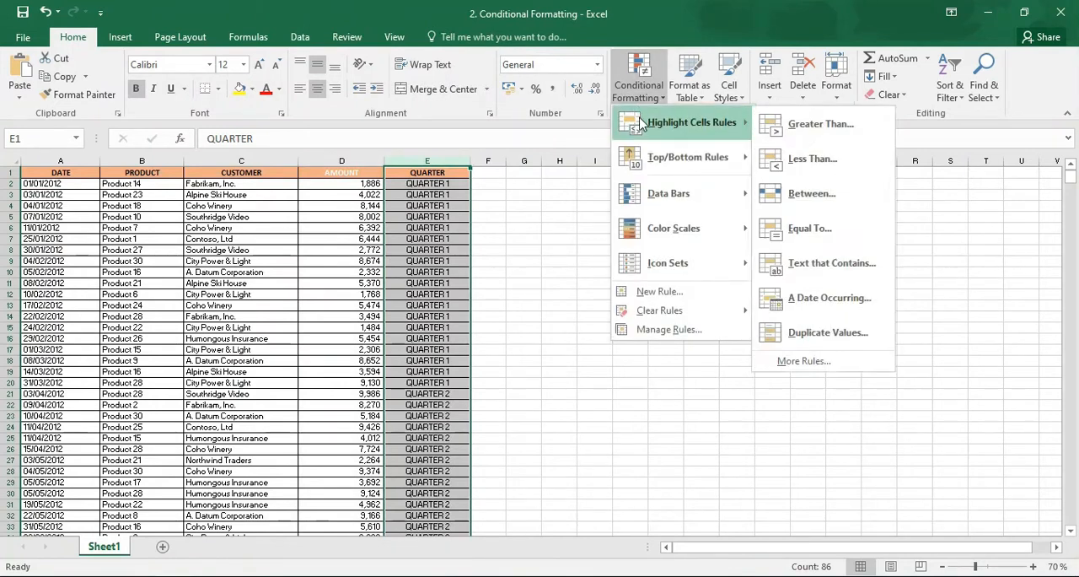
pyautogui.click(797, 263)
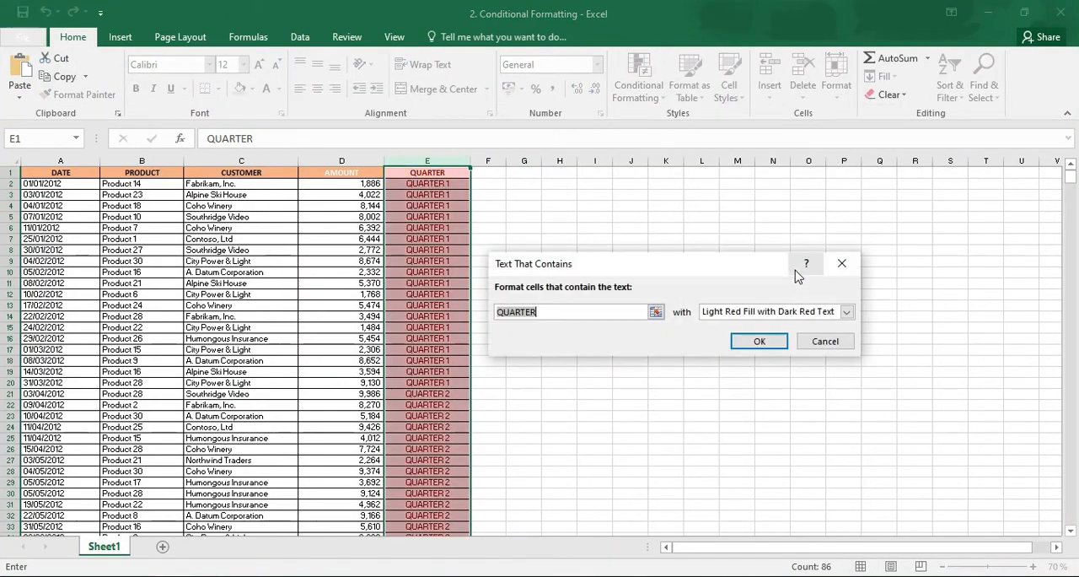
pyautogui.click(557, 313)
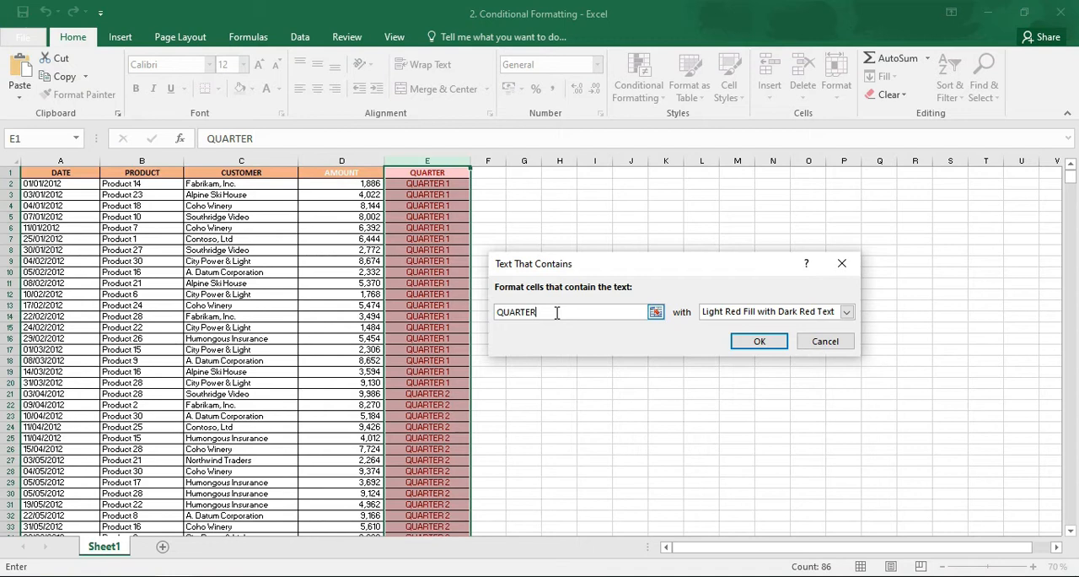
pyautogui.write('2')
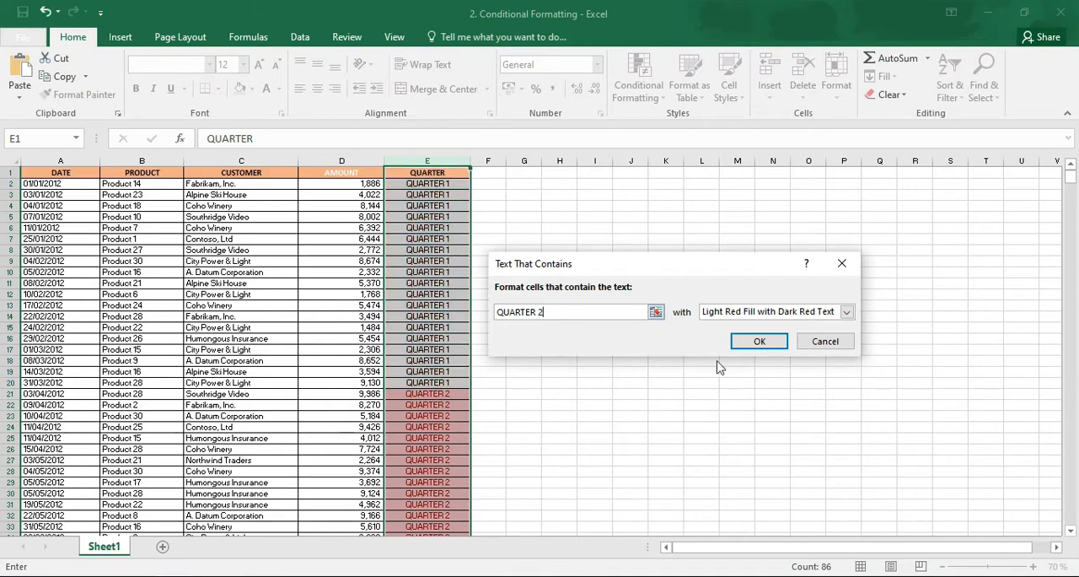
pyautogui.click(757, 342)
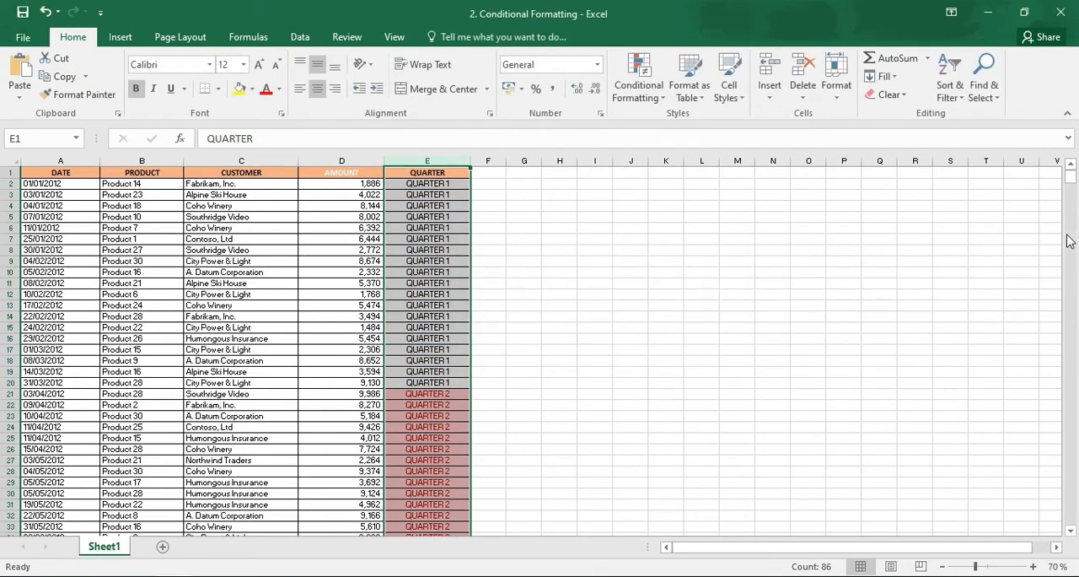
pyautogui.moveTo(1071, 179); pyautogui.dragTo(1072, 172)
pyautogui.click(1069, 465)
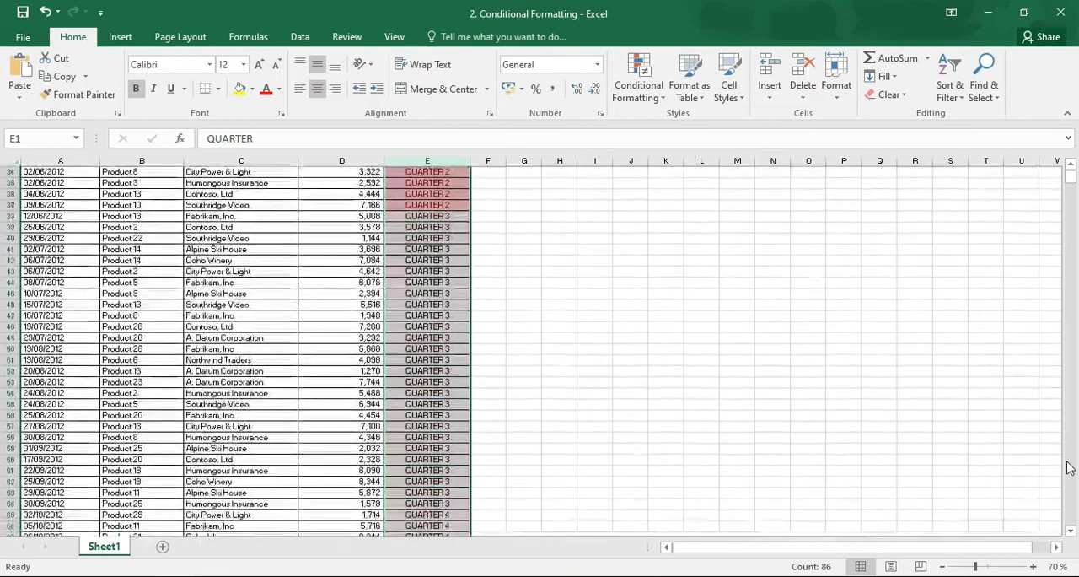
# Clear the text-contains conditional formatting rule from the selected QUARTER column
pyautogui.scroll(2, 747, 162)
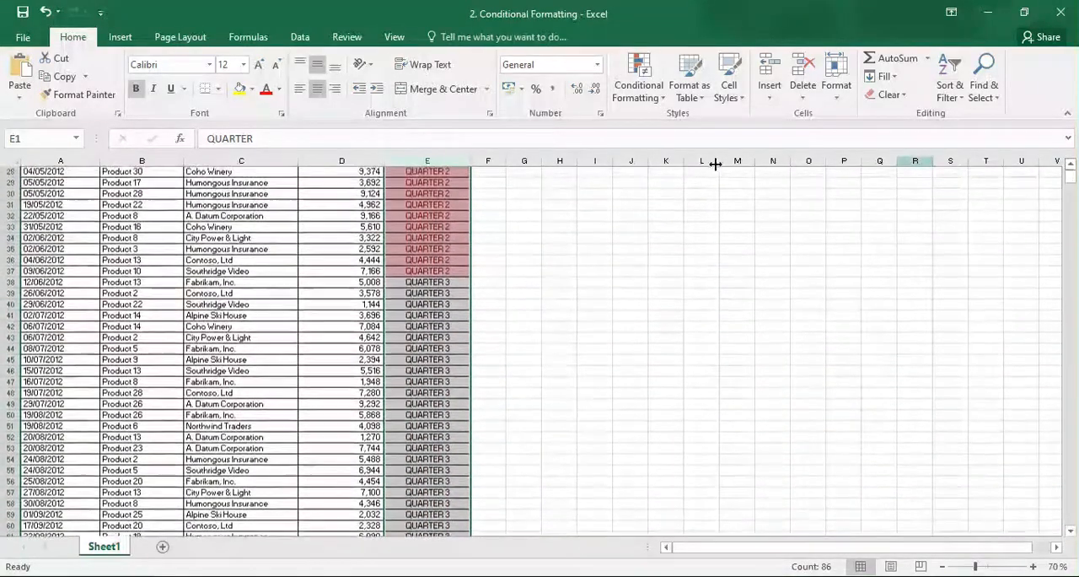
pyautogui.click(427, 161)
pyautogui.click(638, 85)
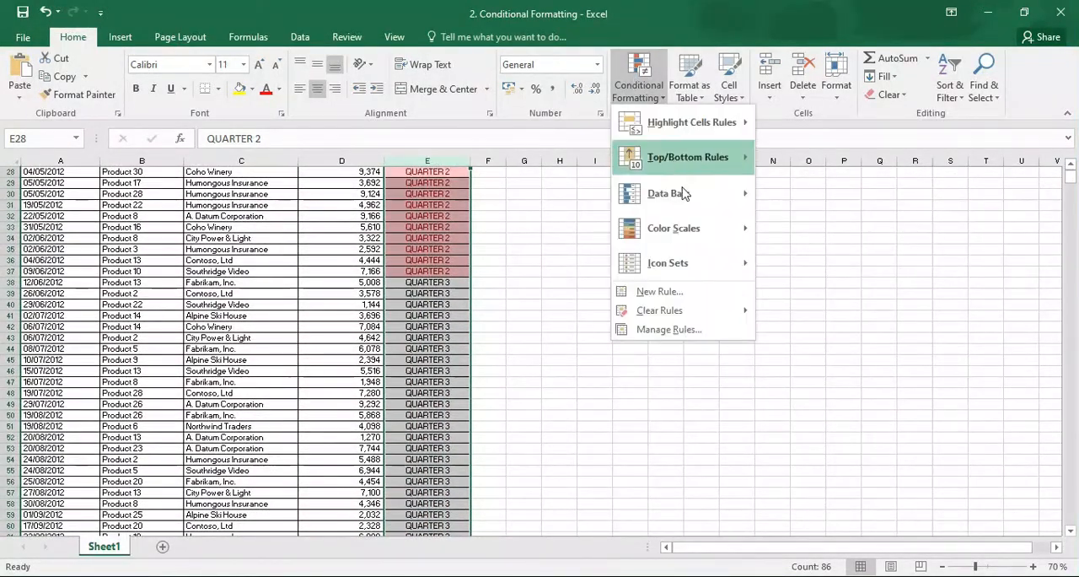
pyautogui.moveTo(712, 312)
pyautogui.click(860, 309)
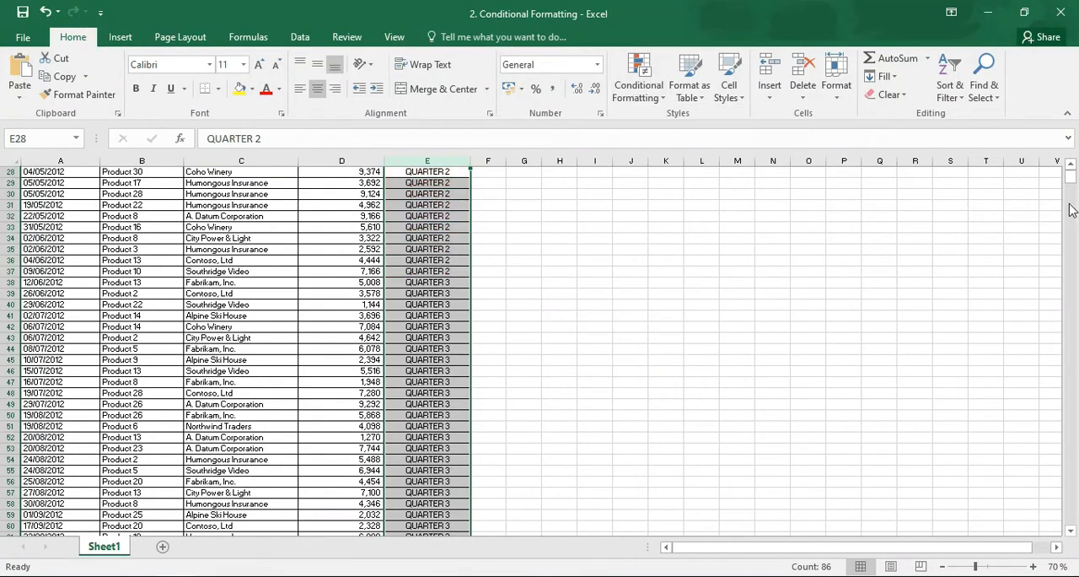
pyautogui.click(1071, 168)
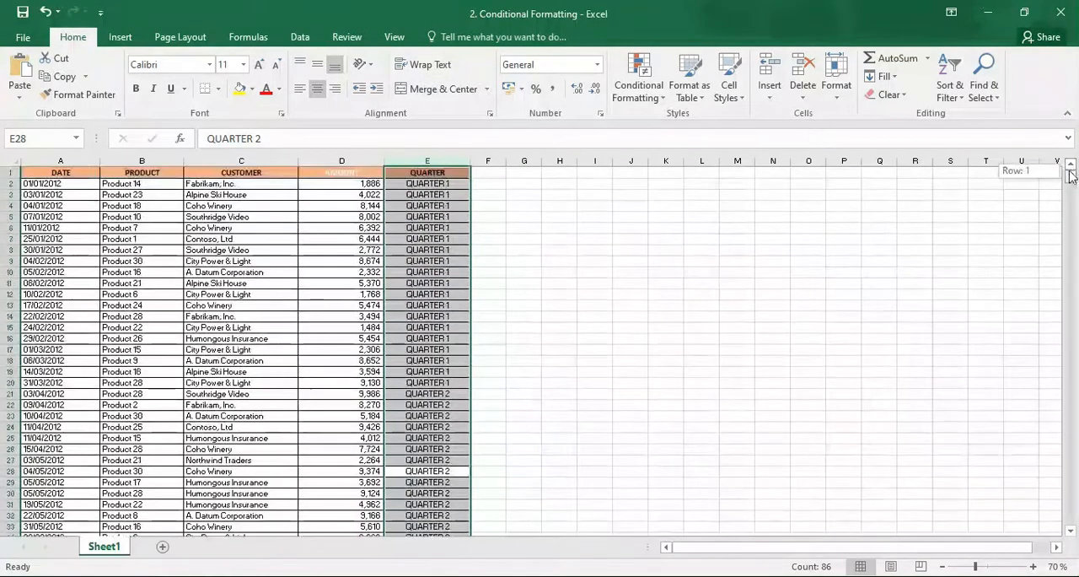
# Examine the period options of the A Date Occurring rule for the DATE column and cancel without applying it
pyautogui.click(651, 94)
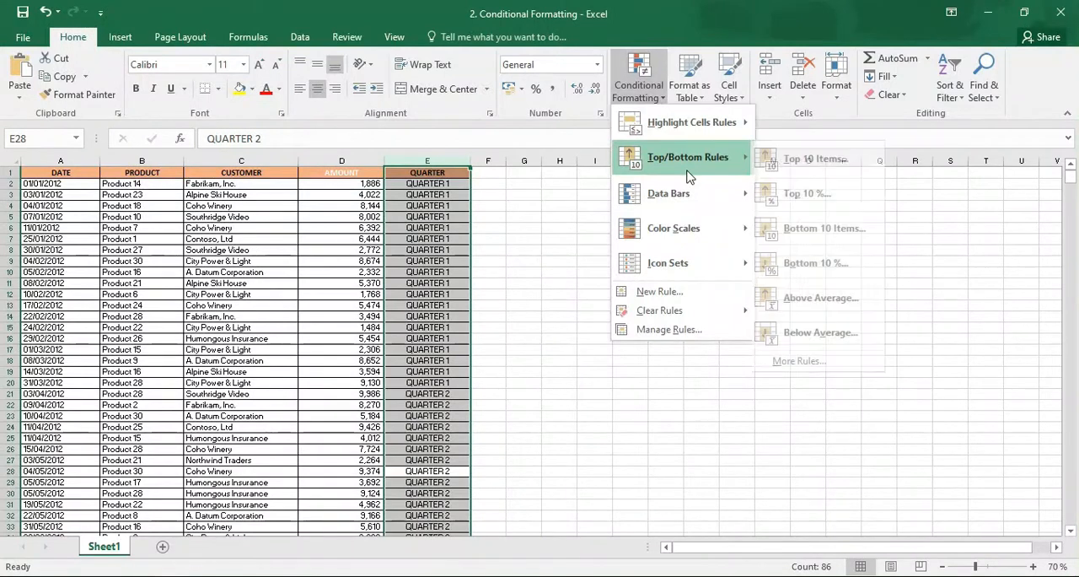
pyautogui.moveTo(703, 120)
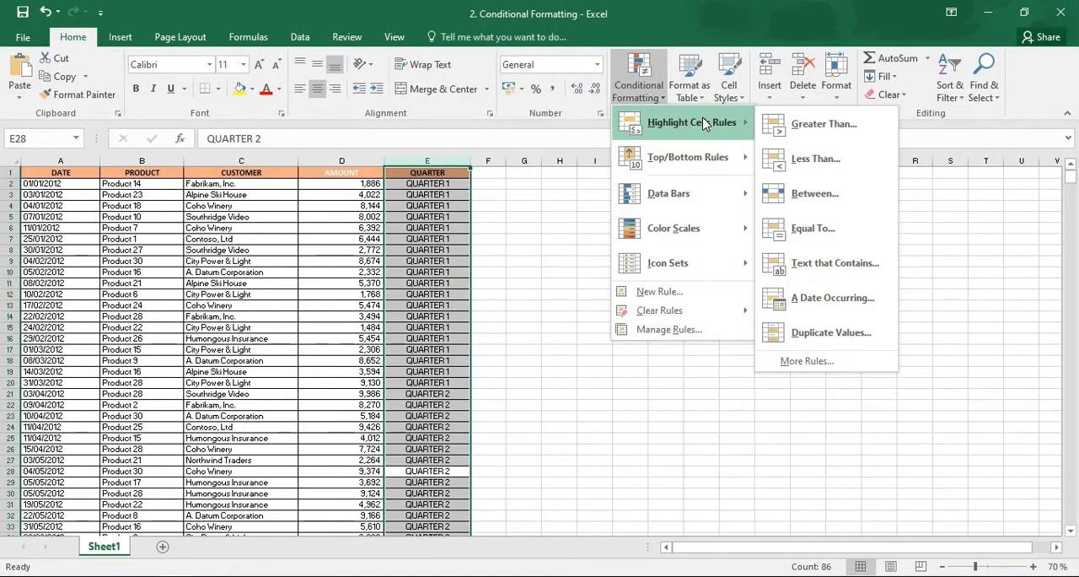
pyautogui.click(60, 165)
pyautogui.click(60, 161)
pyautogui.click(649, 94)
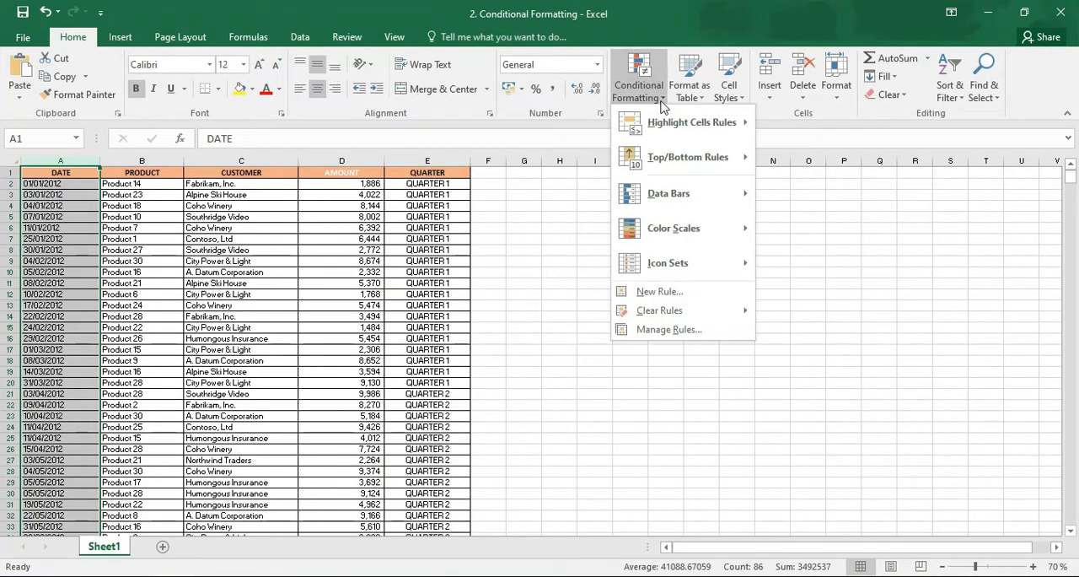
pyautogui.click(796, 301)
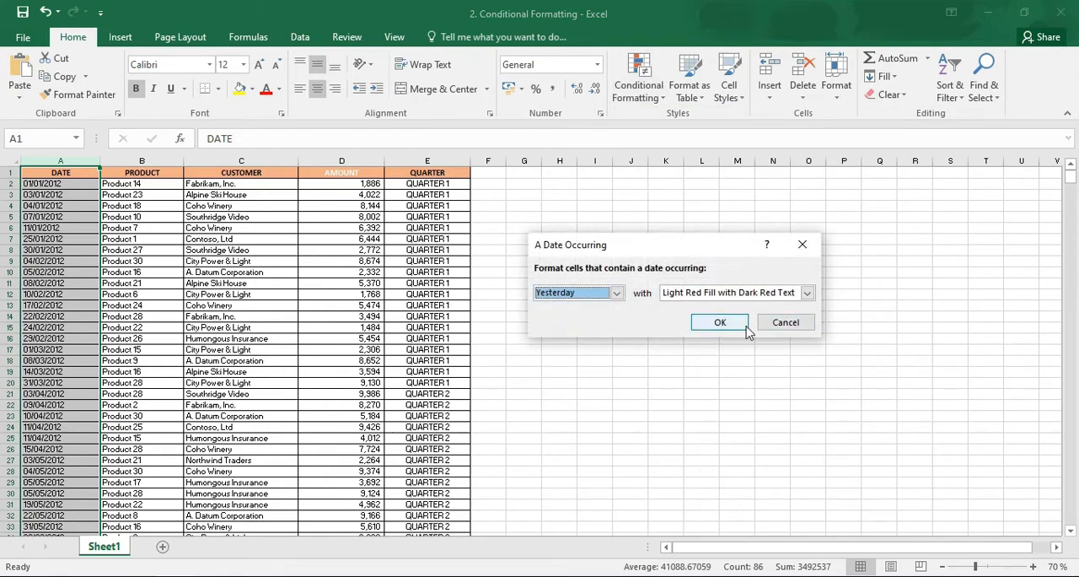
pyautogui.click(617, 294)
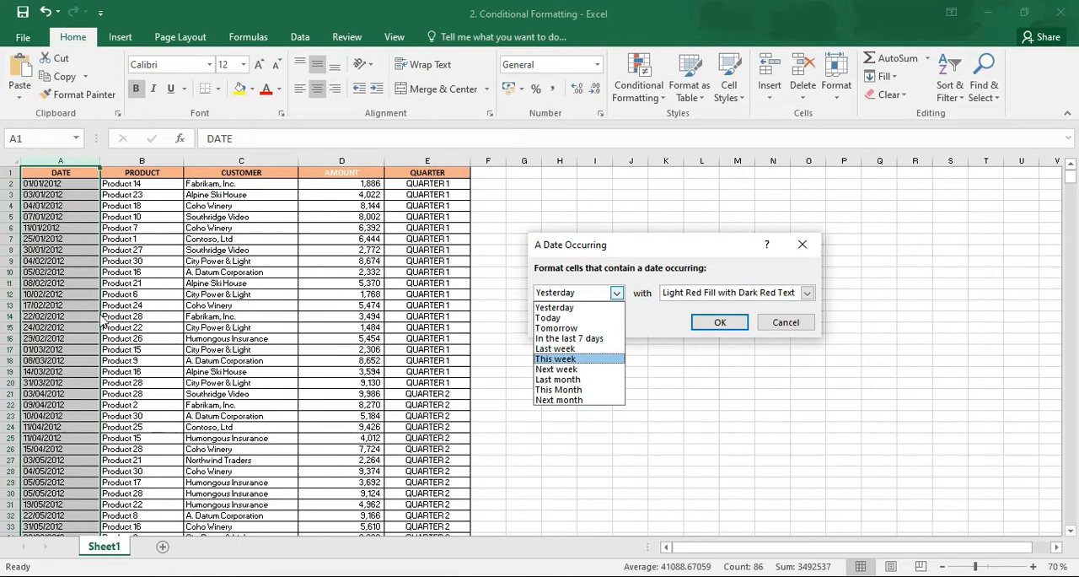
pyautogui.click(791, 332)
pyautogui.click(786, 326)
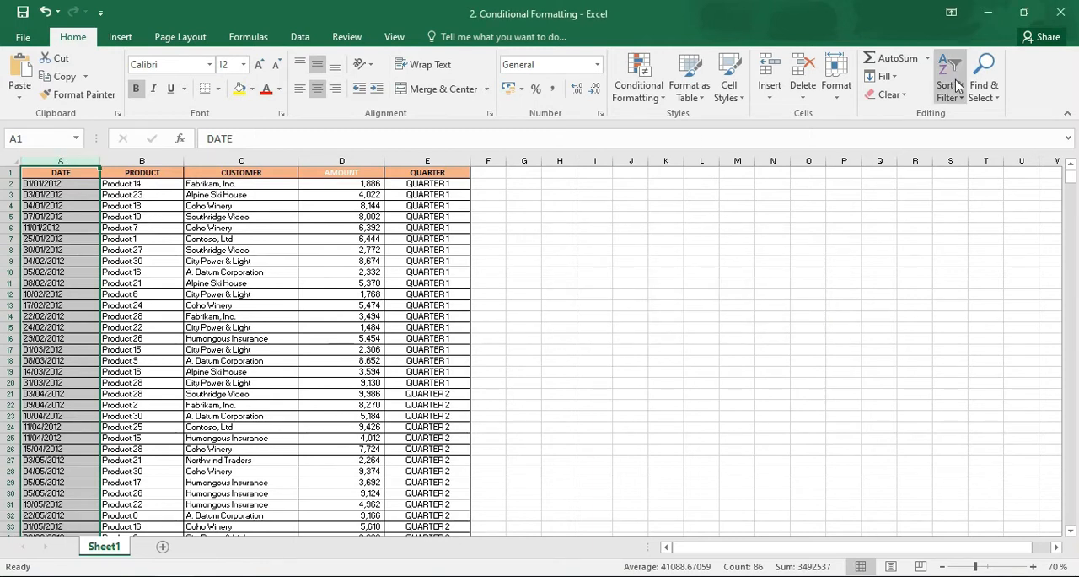
# Replace every 2012 with 2022 in the DATE column
pyautogui.click(982, 85)
pyautogui.click(976, 133)
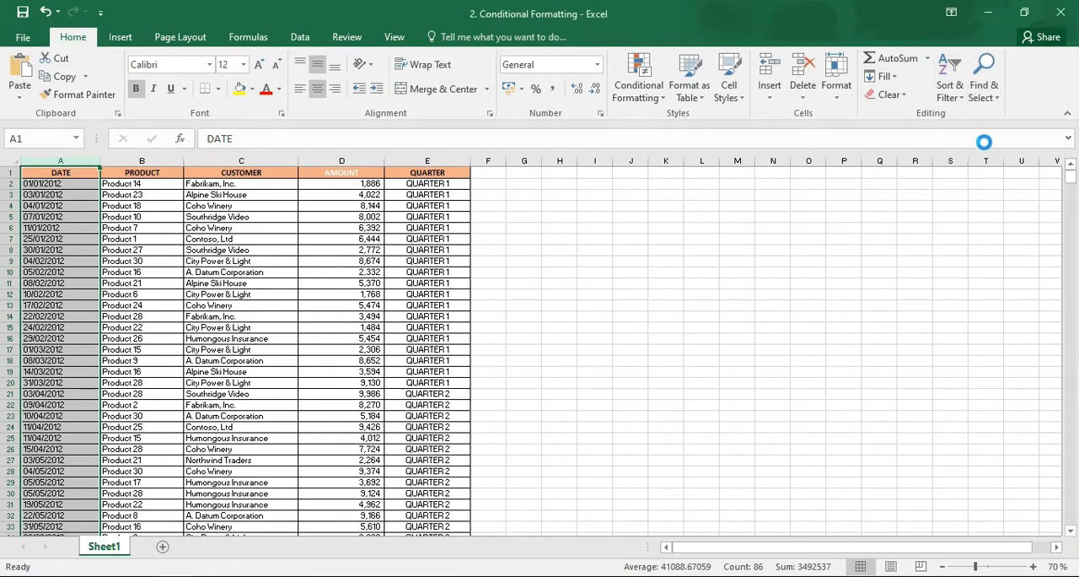
pyautogui.write('2012')
pyautogui.click(628, 306)
pyautogui.write('2022')
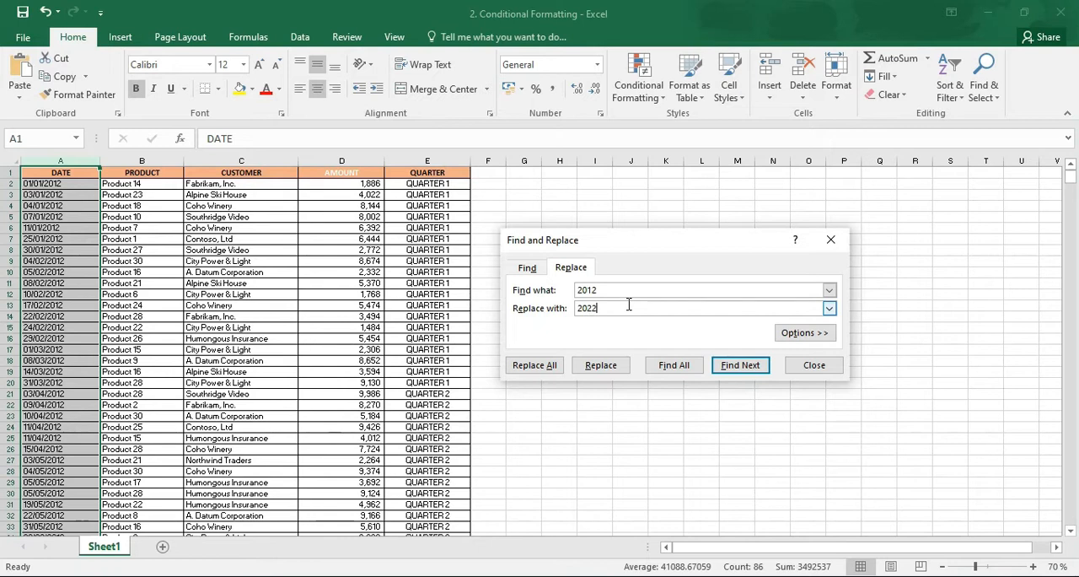
pyautogui.click(546, 365)
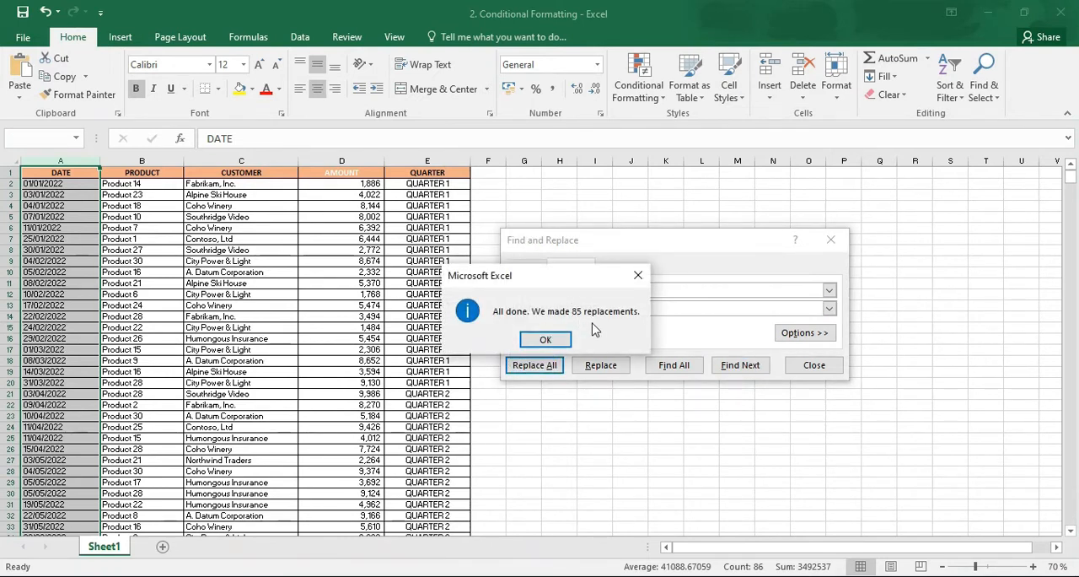
pyautogui.click(550, 339)
pyautogui.click(814, 367)
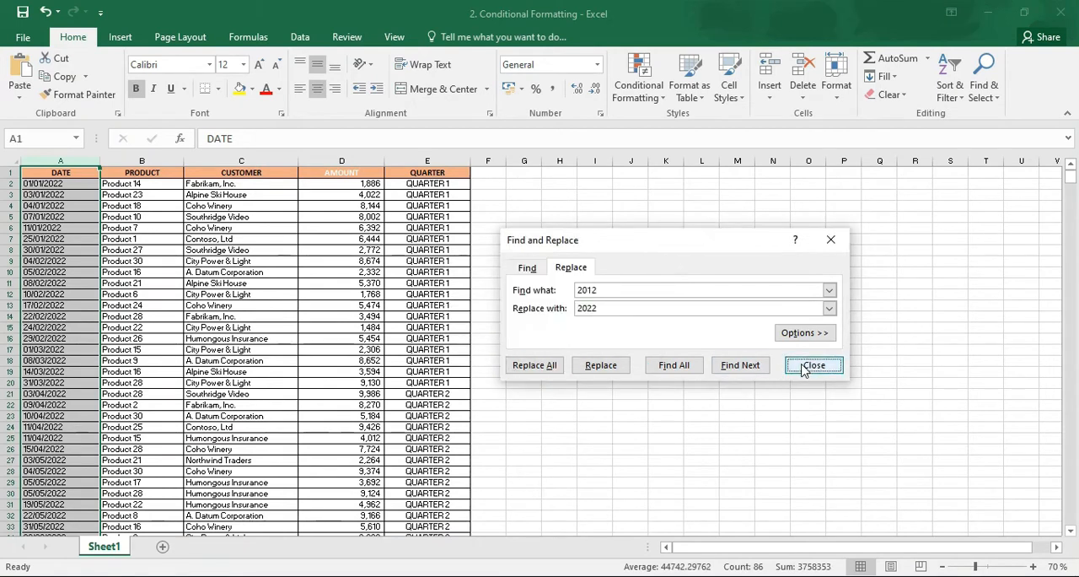
# Highlight dates occurring last month in the DATE column with Light Red Fill with Dark Red Text
pyautogui.click(647, 95)
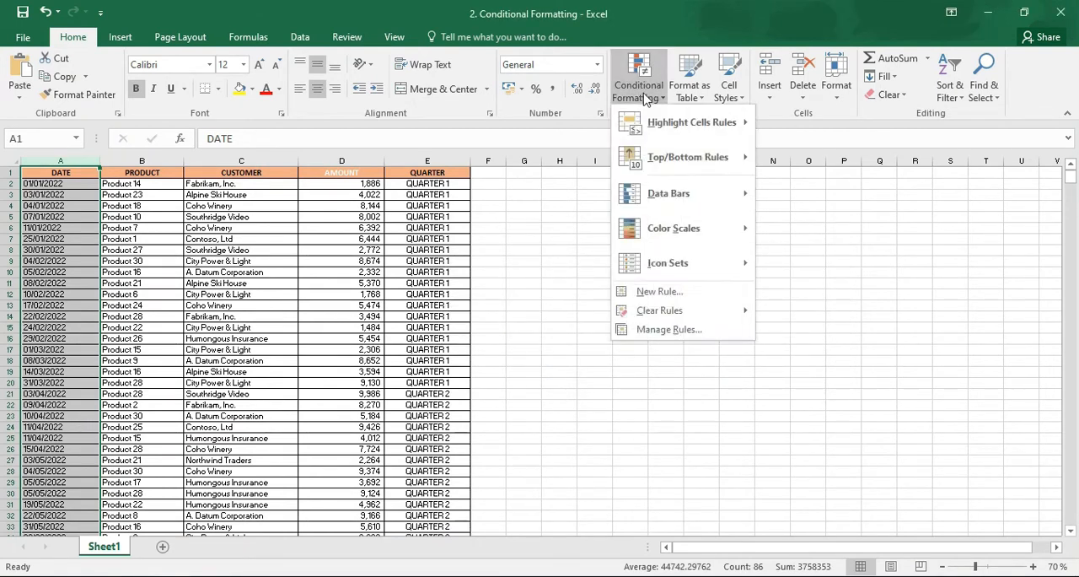
pyautogui.moveTo(688, 126)
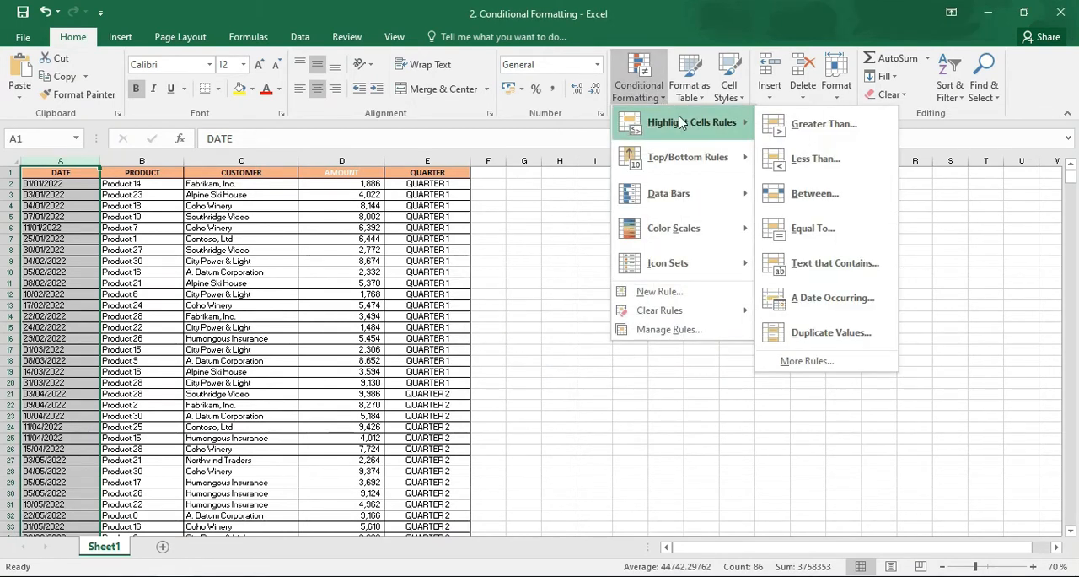
pyautogui.click(820, 298)
pyautogui.click(617, 293)
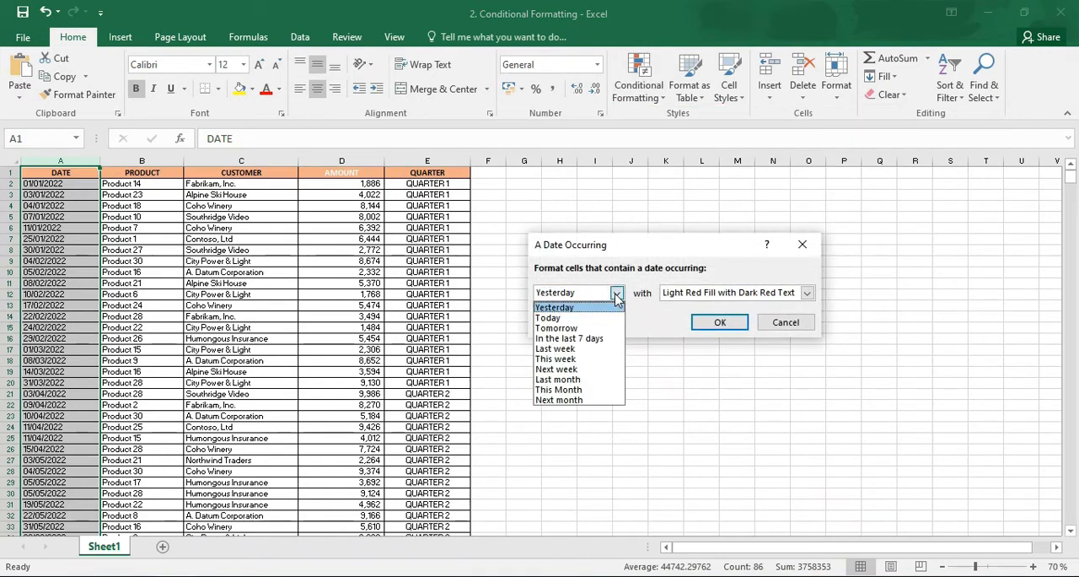
pyautogui.click(594, 381)
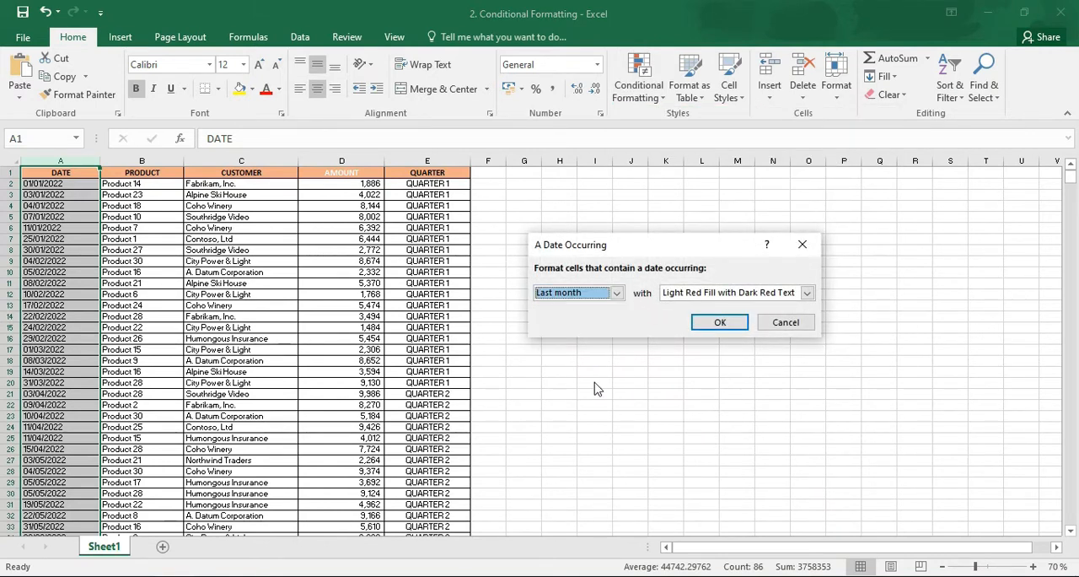
pyautogui.click(717, 323)
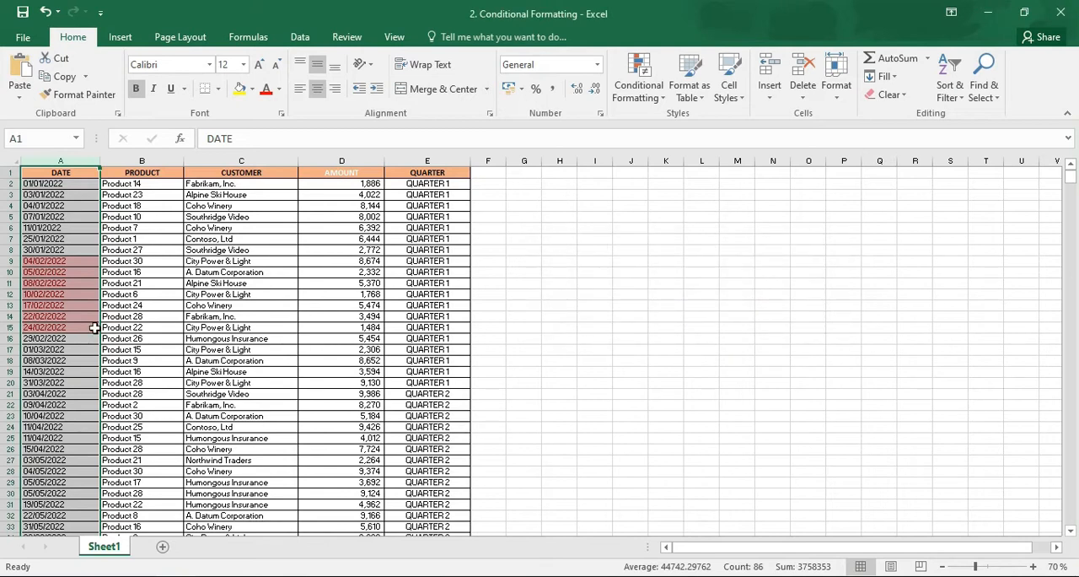
pyautogui.moveTo(32, 263); pyautogui.dragTo(48, 315)
pyautogui.moveTo(1069, 177)
pyautogui.mouseDown()
pyautogui.moveTo(1069, 189)
pyautogui.moveTo(1069, 173)
pyautogui.mouseUp()
pyautogui.click(879, 272)
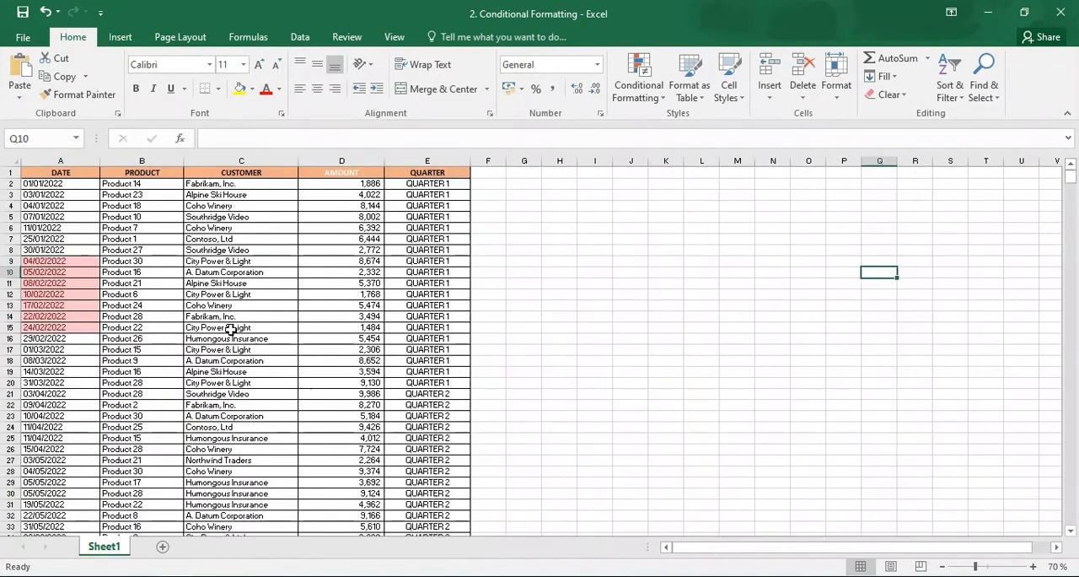
# Clear the last-month date conditional formatting rule from the entire sheet
pyautogui.click(74, 160)
pyautogui.click(639, 78)
pyautogui.moveTo(722, 319)
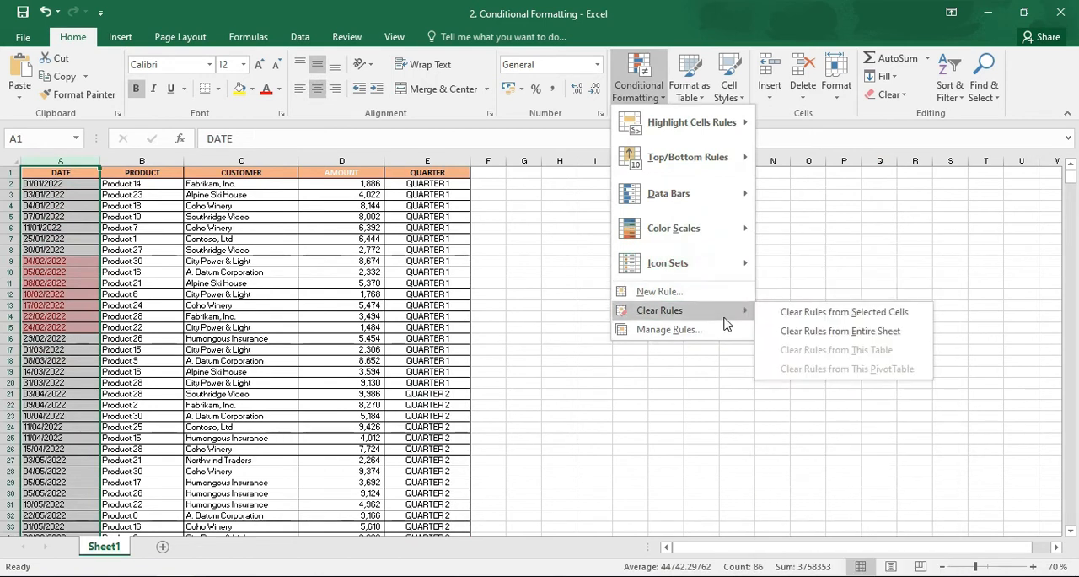
pyautogui.click(780, 330)
# Highlight duplicate values in the DATE column with Light Red Fill with Dark Red Text
pyautogui.click(658, 94)
pyautogui.moveTo(674, 123)
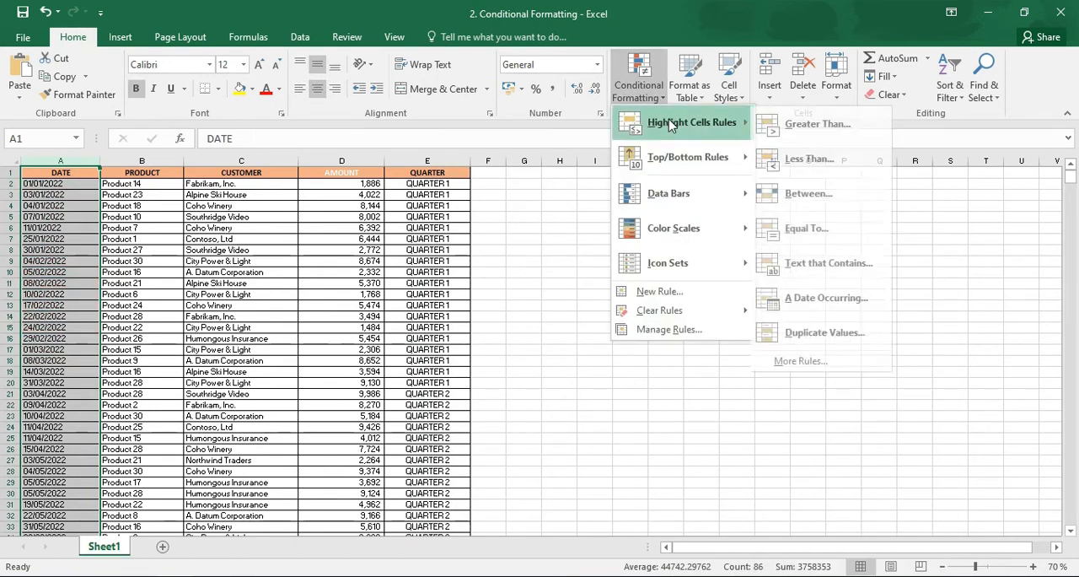
pyautogui.click(815, 332)
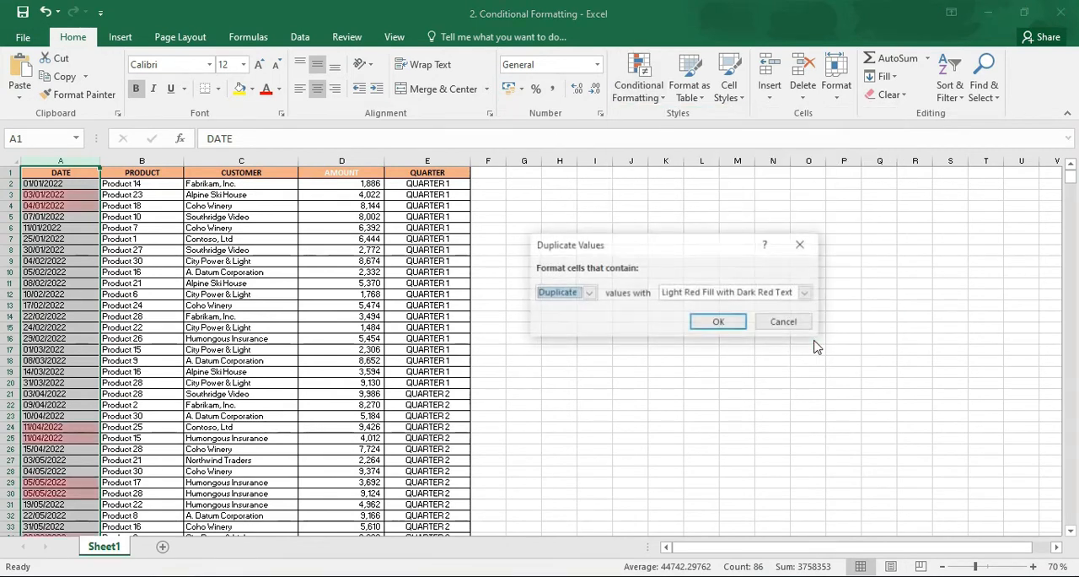
pyautogui.click(729, 325)
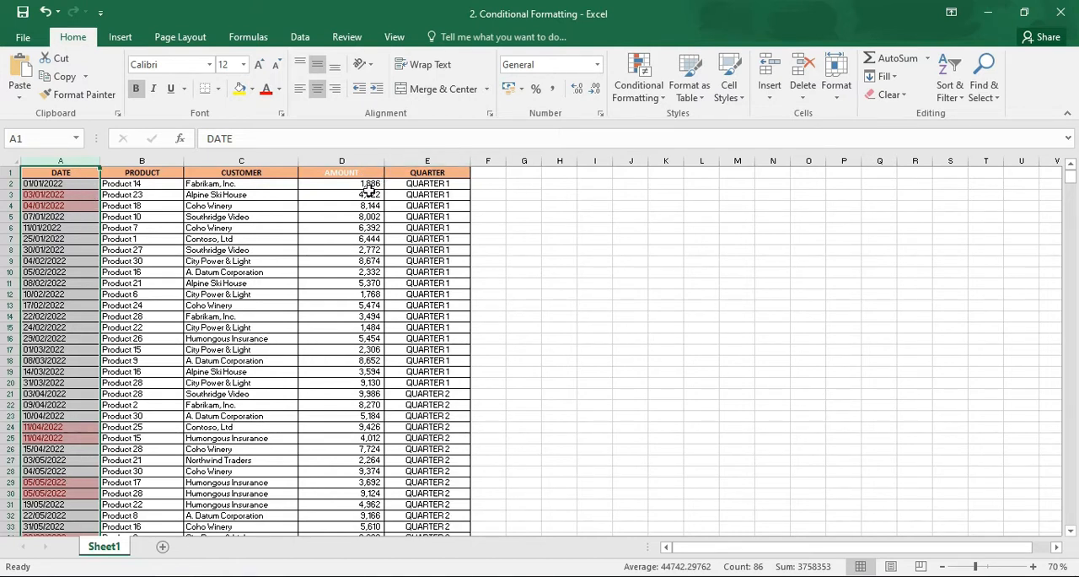
# Copy the AMOUNT column and paste it into column G
pyautogui.click(361, 160)
pyautogui.hotkey('ctrl', 'c')
pyautogui.click(533, 161)
pyautogui.hotkey('ctrl', 'v')
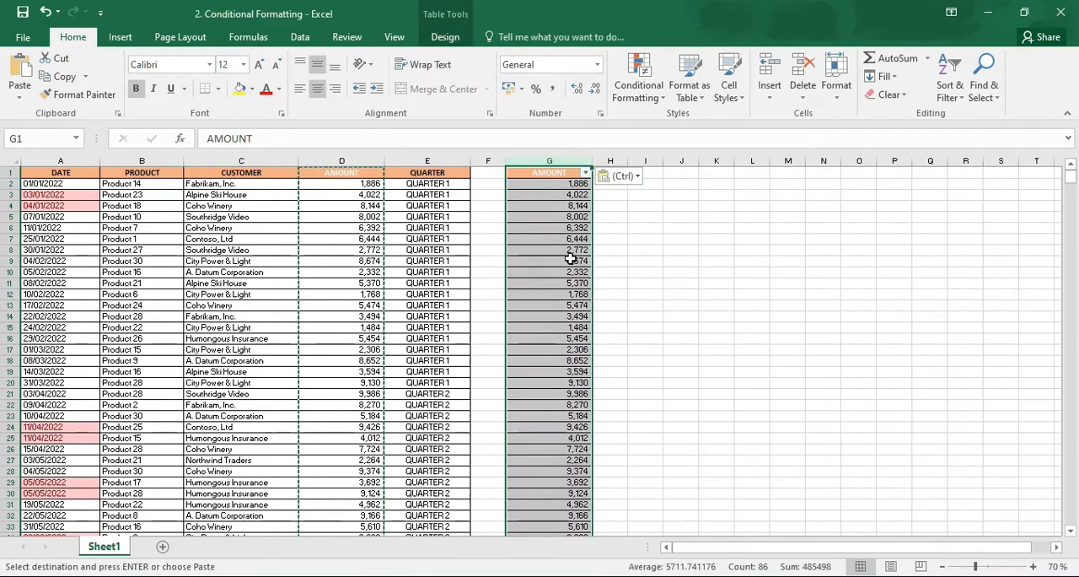
# Select both AMOUNT columns, D and G, and clear the conditional formatting rules from the entire sheet
pyautogui.click(348, 164)
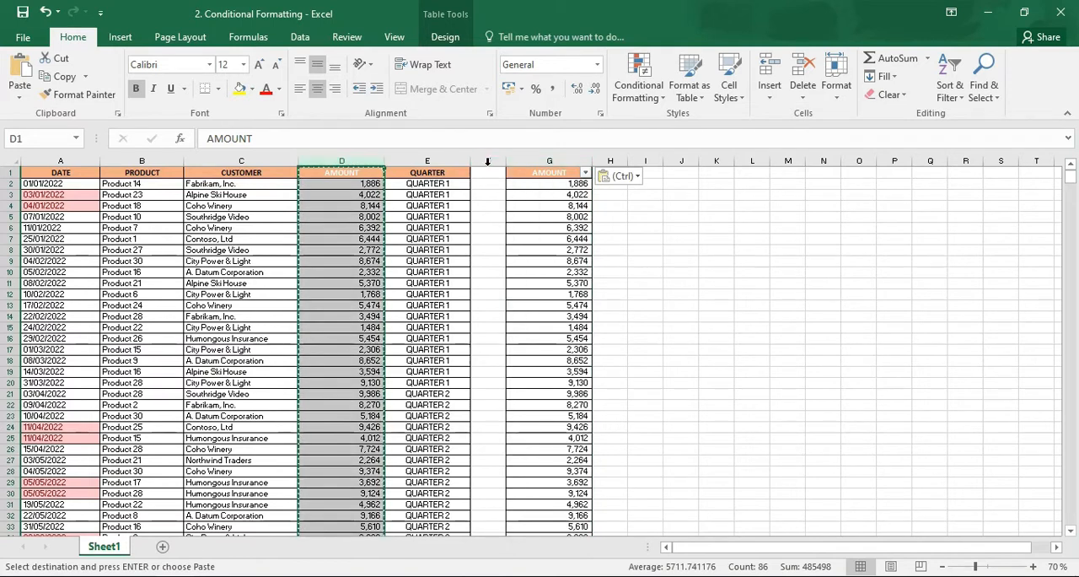
pyautogui.keyDown('ctrl'); pyautogui.click(537, 161); pyautogui.keyUp('ctrl')
pyautogui.press('ctrl')
pyautogui.click(631, 94)
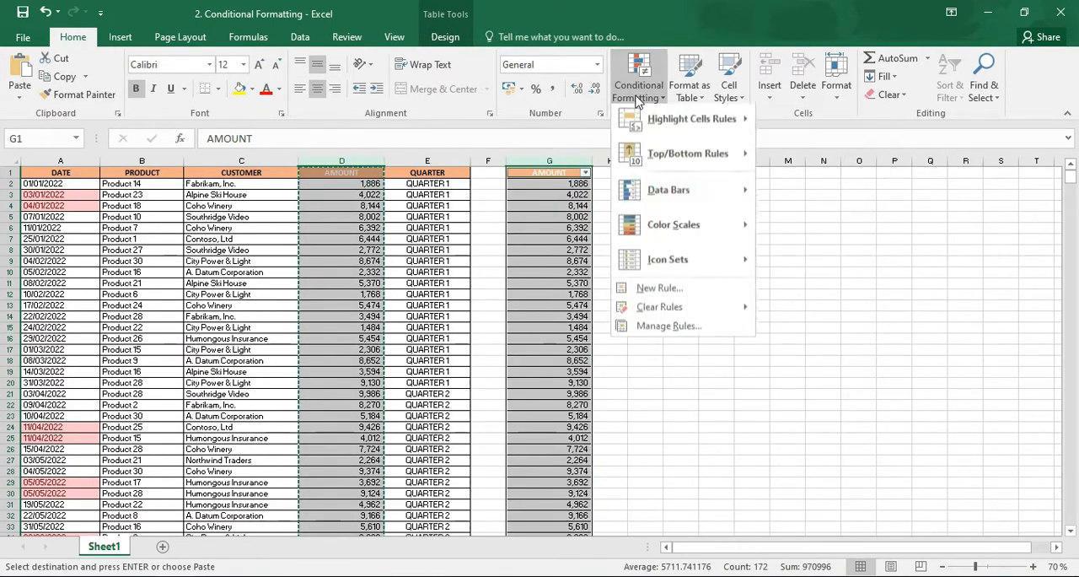
pyautogui.moveTo(685, 313)
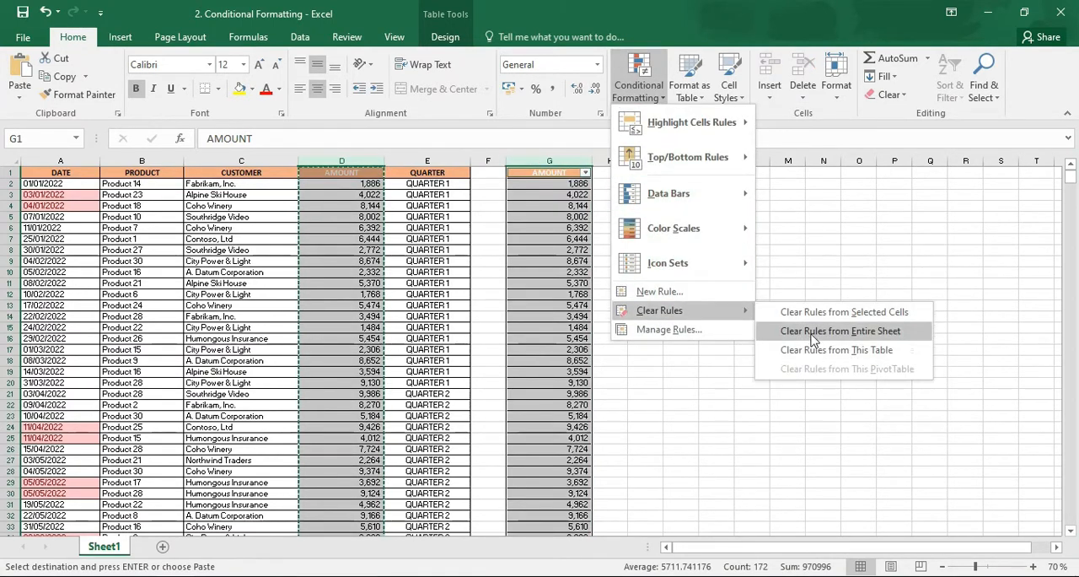
pyautogui.click(812, 332)
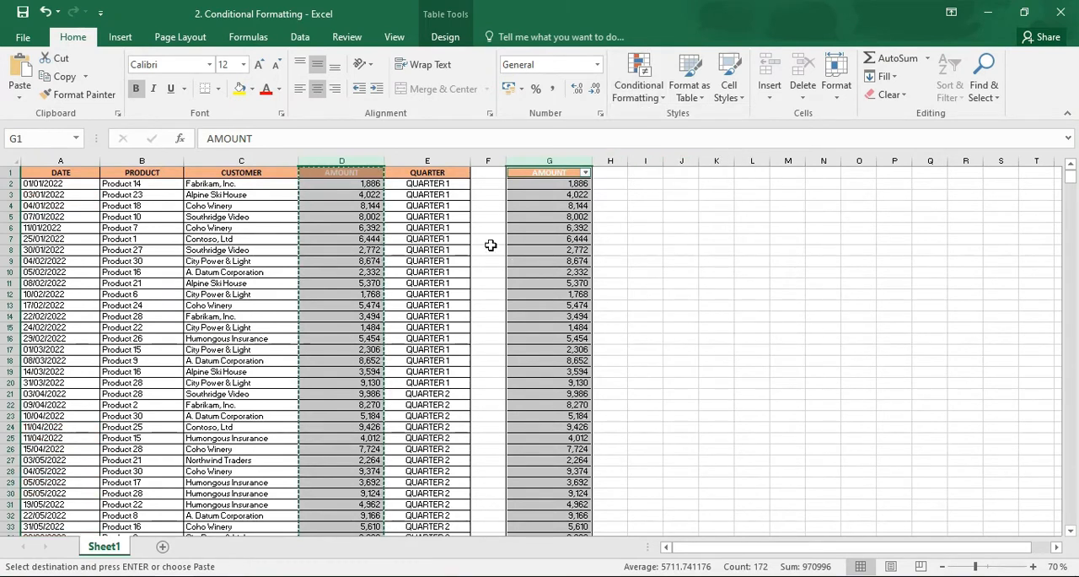
# Highlight duplicate values across both AMOUNT columns with Light Red Fill with Dark Red Text
pyautogui.click(637, 84)
pyautogui.moveTo(735, 123)
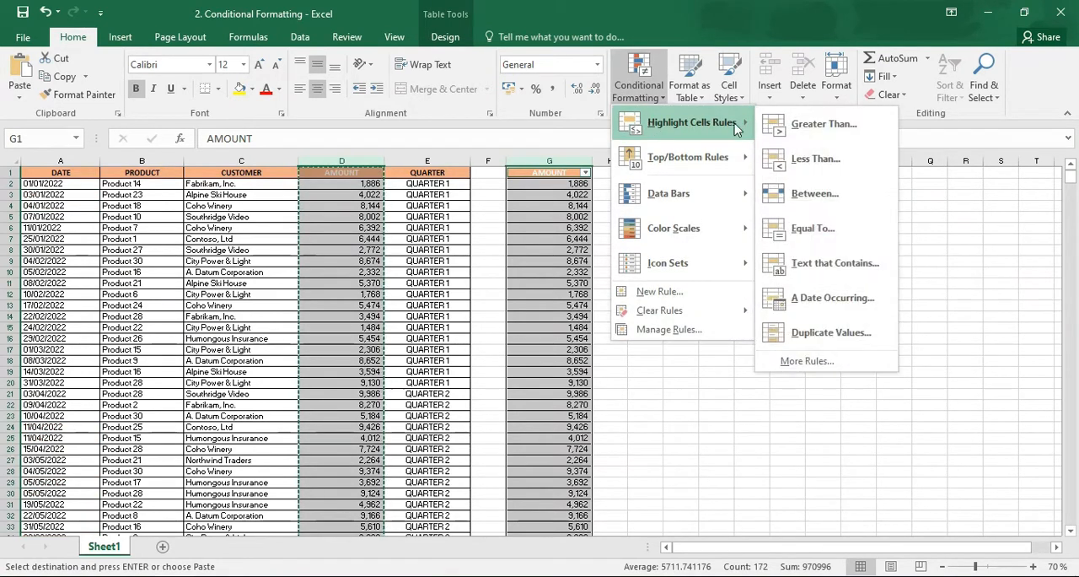
pyautogui.click(793, 336)
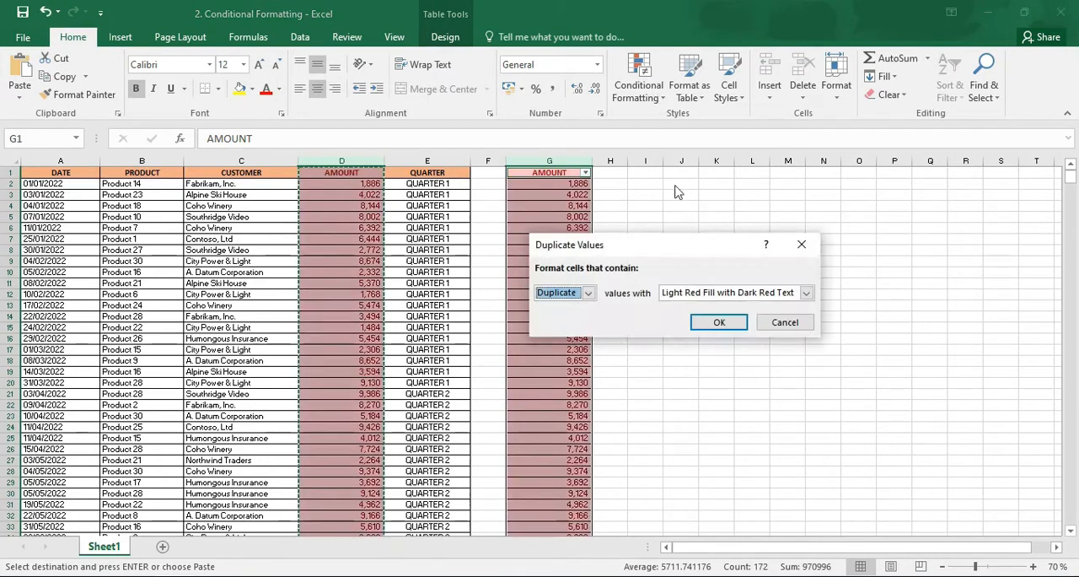
pyautogui.click(719, 322)
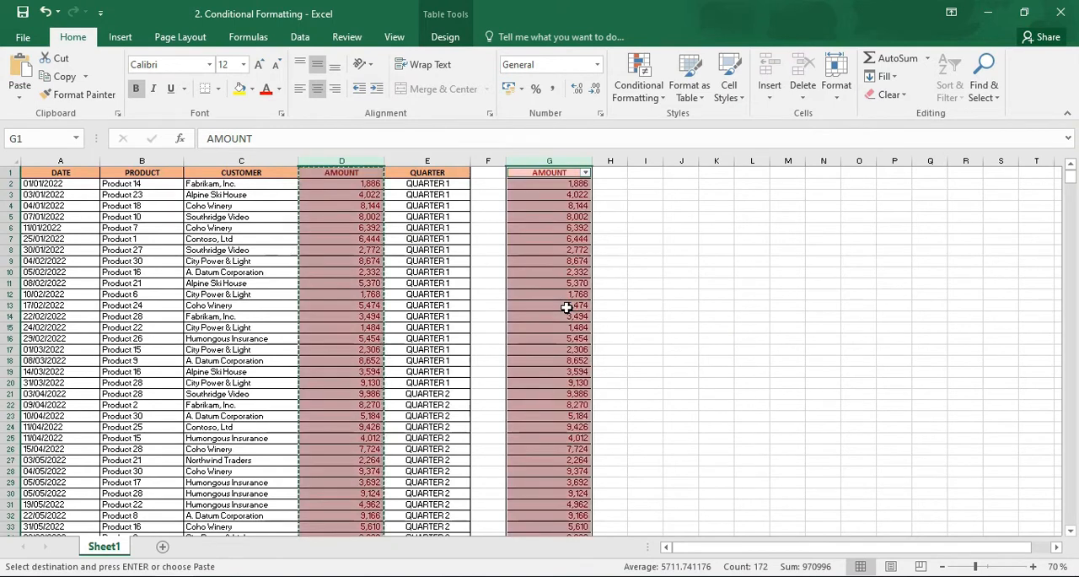
# Replace every 2 with 3 in cells G7 to G25 of the second AMOUNT column
pyautogui.moveTo(566, 239); pyautogui.dragTo(566, 437)
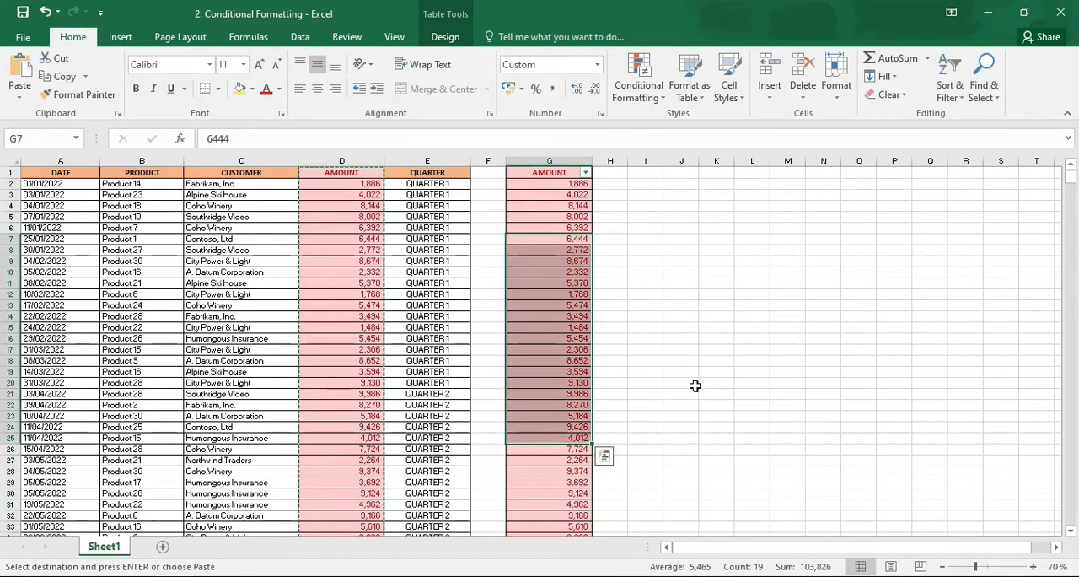
pyautogui.click(983, 89)
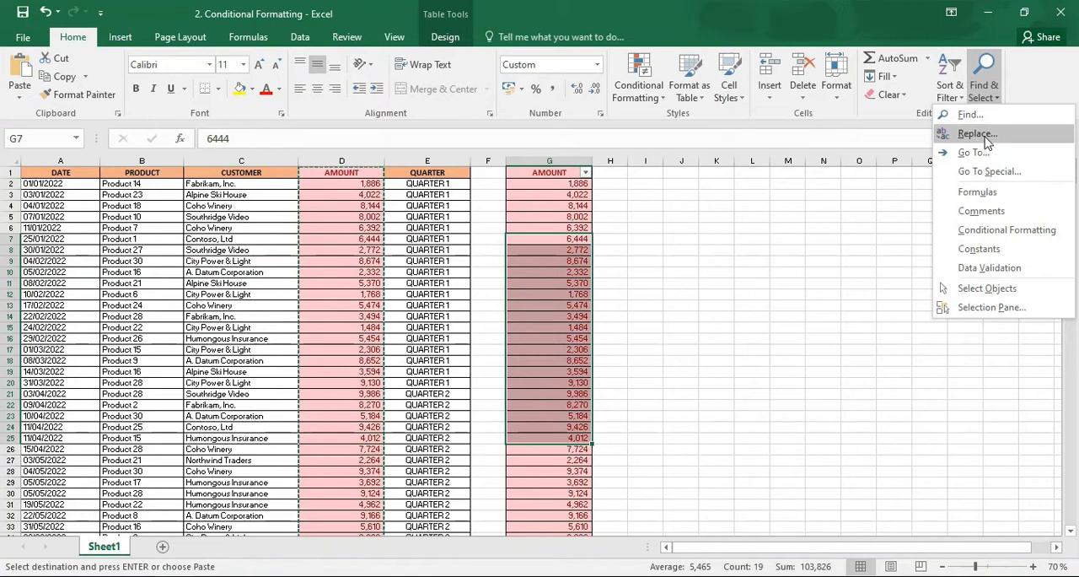
pyautogui.click(978, 135)
pyautogui.click(634, 310)
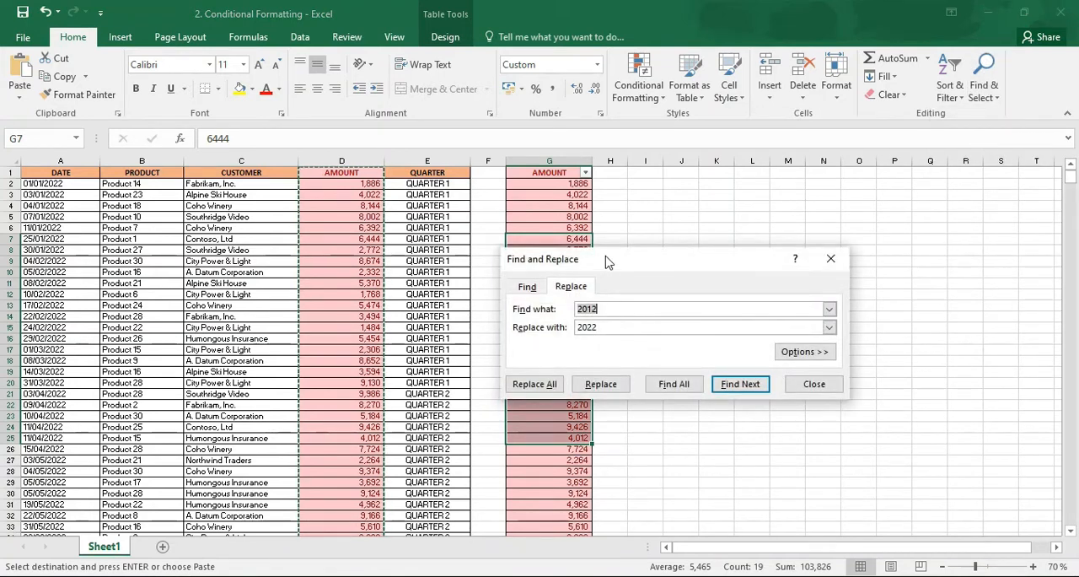
pyautogui.moveTo(605, 258); pyautogui.dragTo(696, 239)
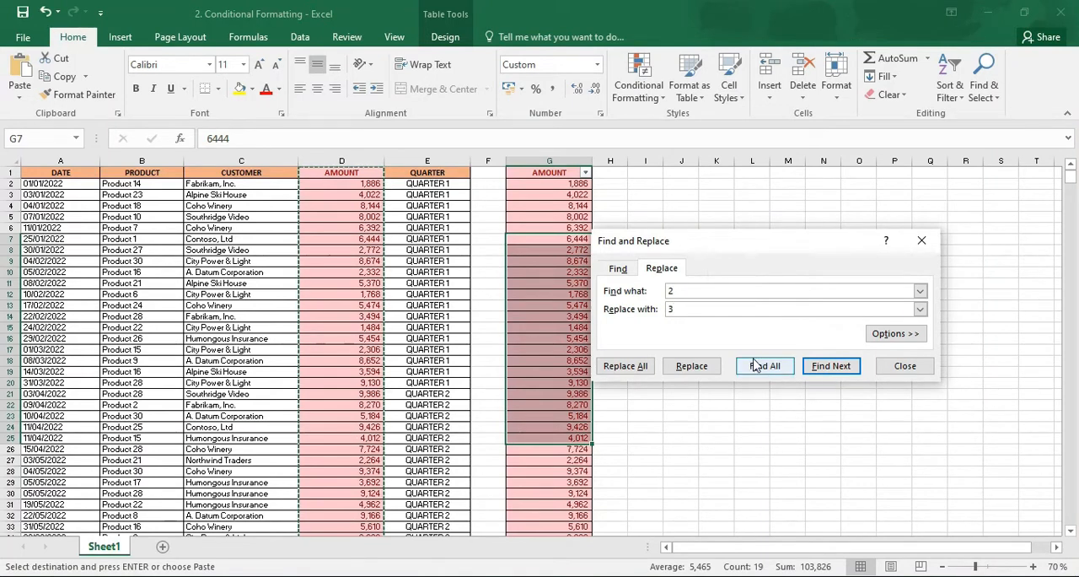
pyautogui.click(644, 368)
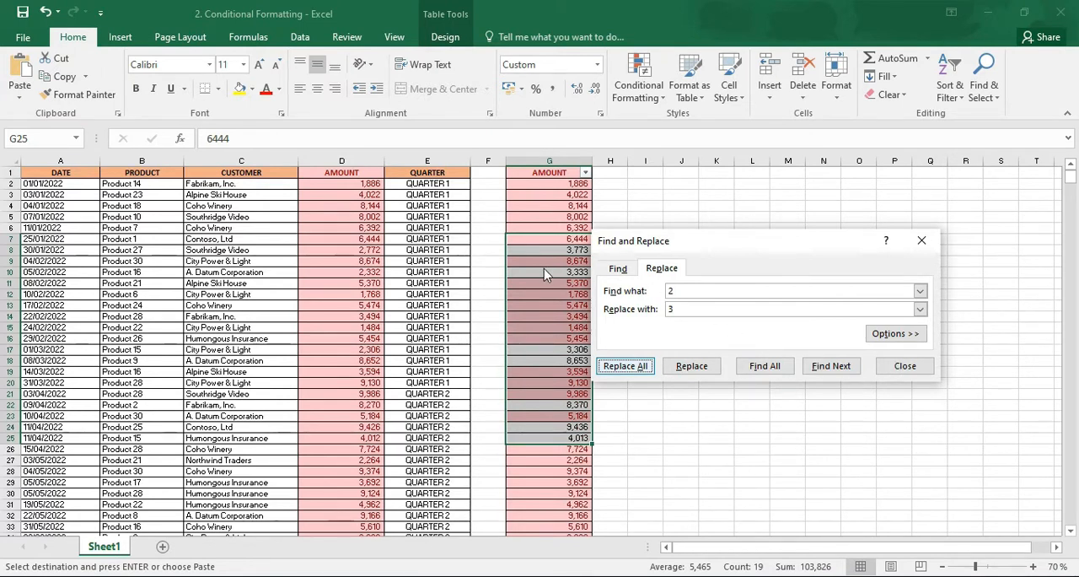
pyautogui.click(905, 365)
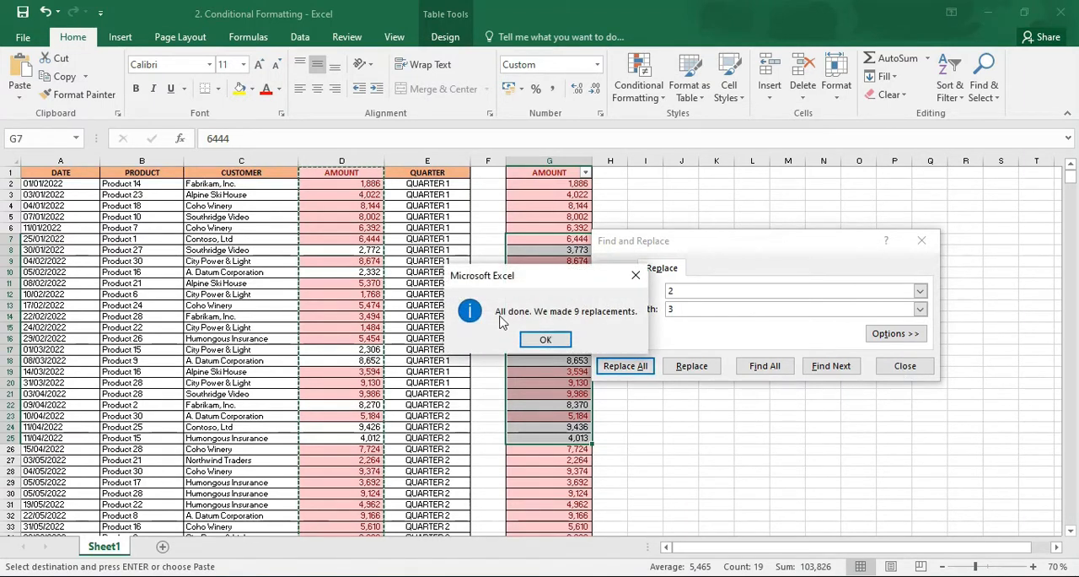
pyautogui.click(521, 344)
pyautogui.click(523, 345)
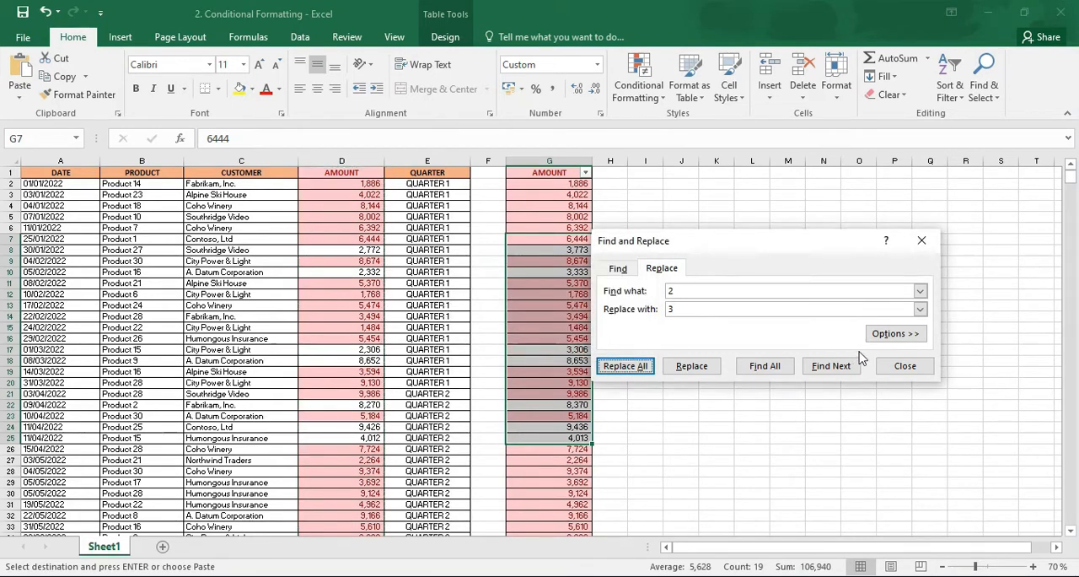
pyautogui.click(888, 373)
pyautogui.click(713, 353)
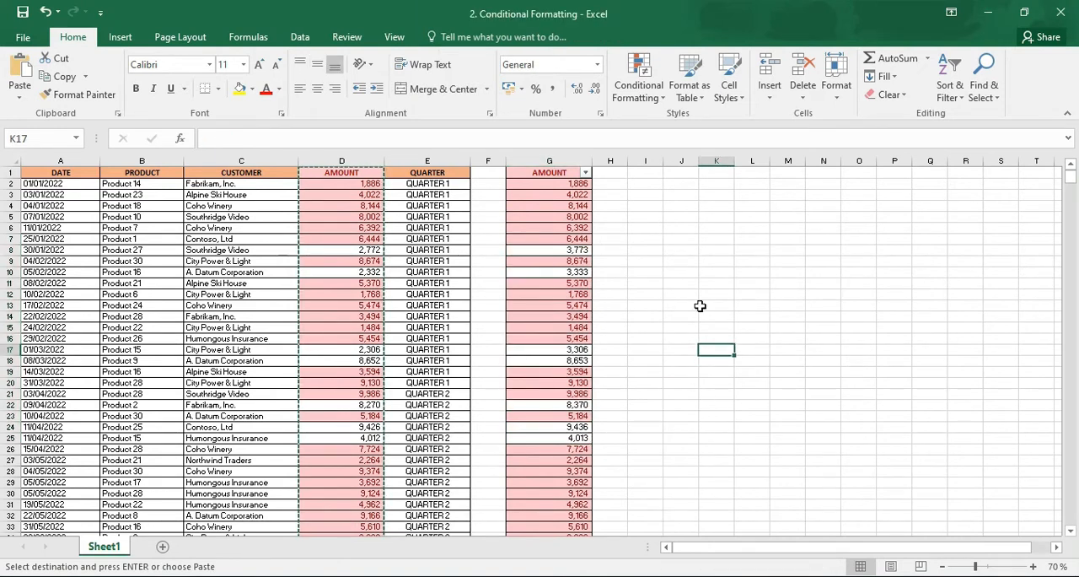
pyautogui.click(639, 84)
pyautogui.moveTo(664, 131)
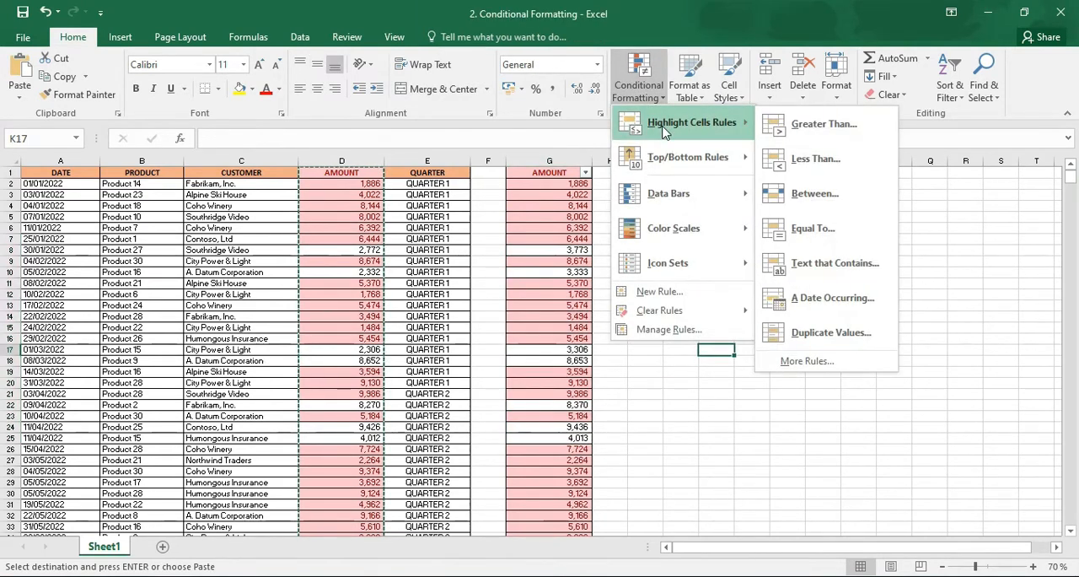
pyautogui.click(474, 255)
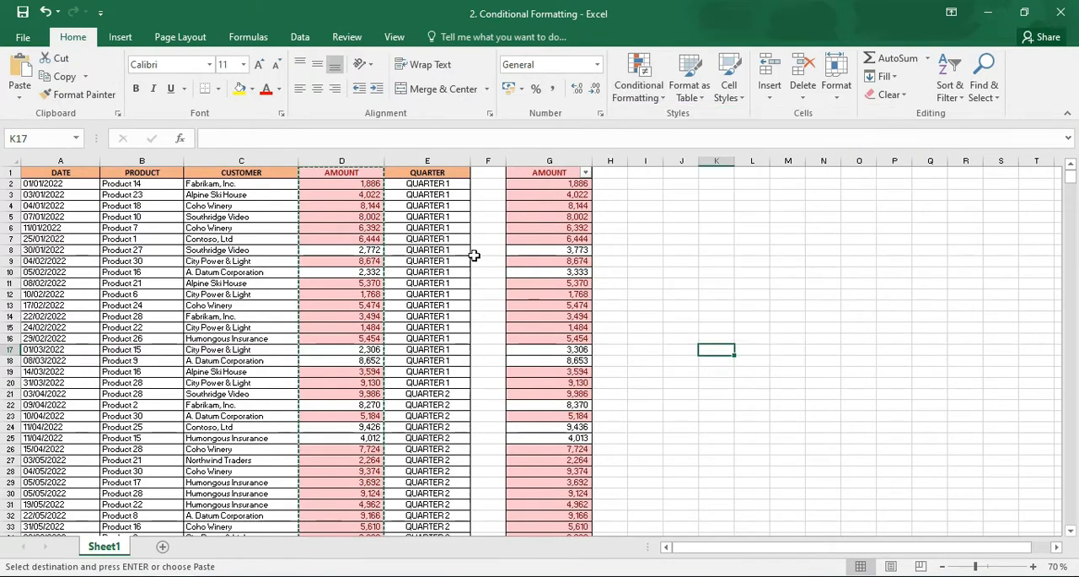
# Select AMOUNT columns D and G and clear the conditional formatting rules from the entire sheet
pyautogui.click(330, 157)
pyautogui.keyDown('ctrl'); pyautogui.click(548, 161); pyautogui.keyUp('ctrl')
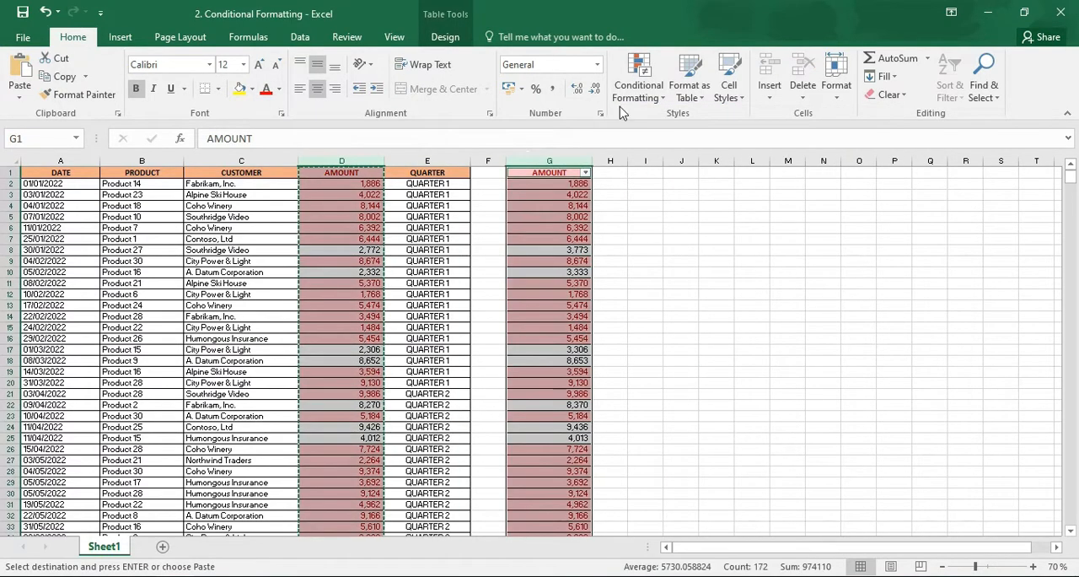
pyautogui.click(639, 85)
pyautogui.moveTo(734, 310)
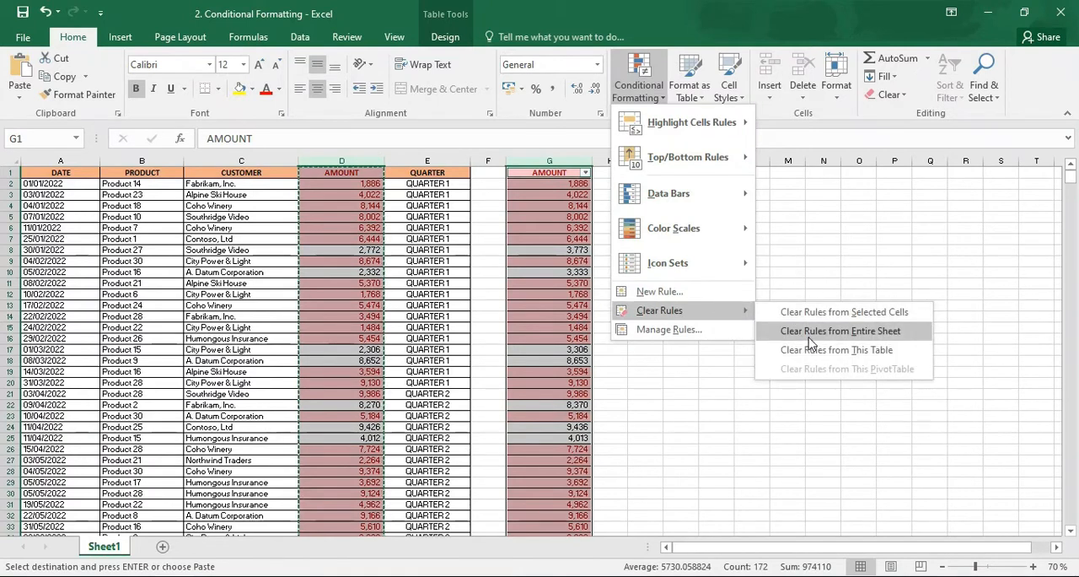
pyautogui.click(808, 337)
# Highlight the top 10 items in AMOUNT column D with Light Red Fill with Dark Red Text and review the highlighted cells
pyautogui.click(639, 84)
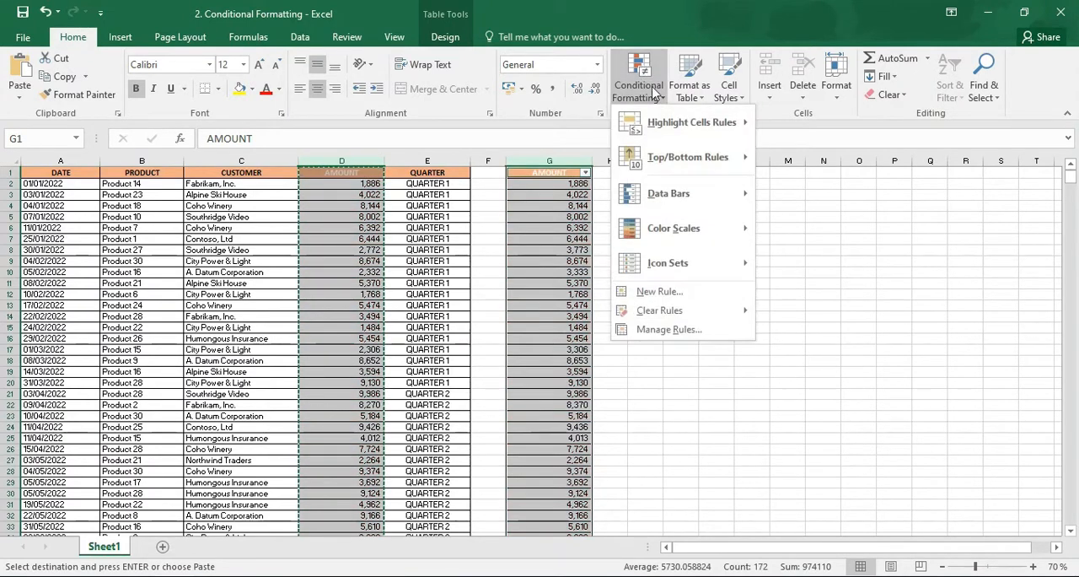
pyautogui.click(337, 187)
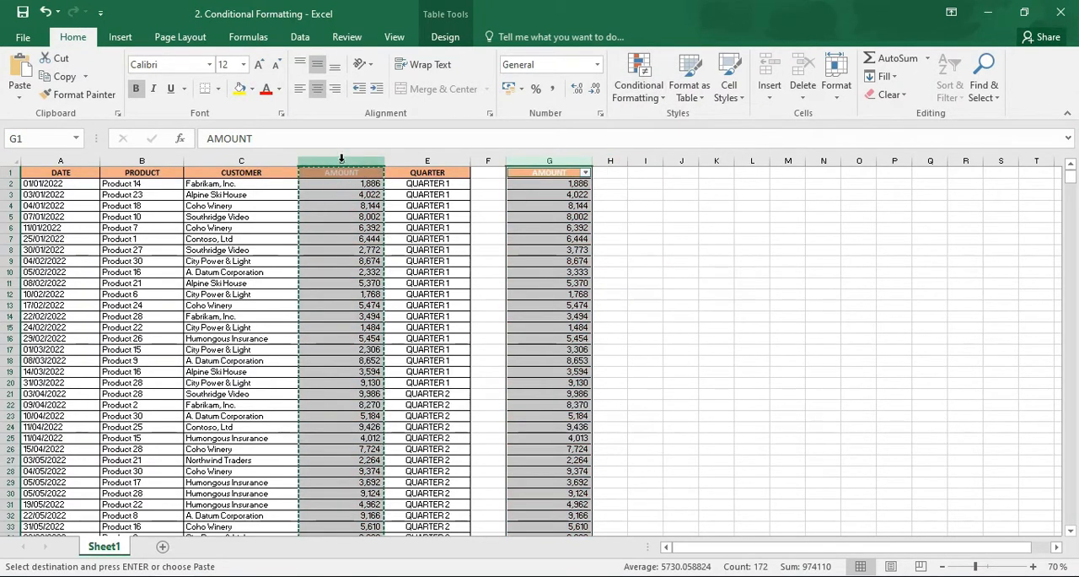
pyautogui.click(341, 159)
pyautogui.click(639, 84)
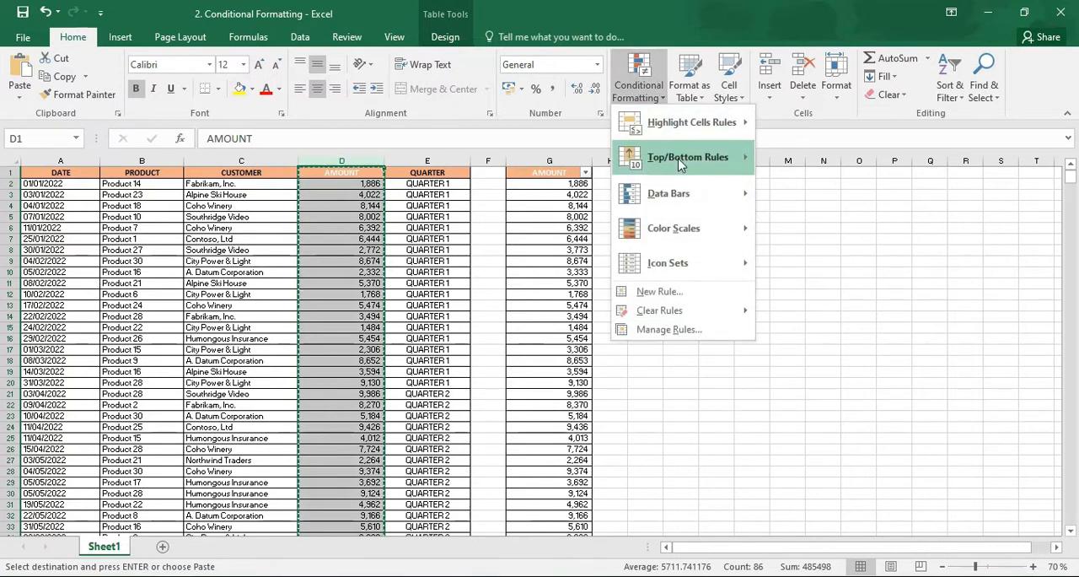
pyautogui.moveTo(682, 168)
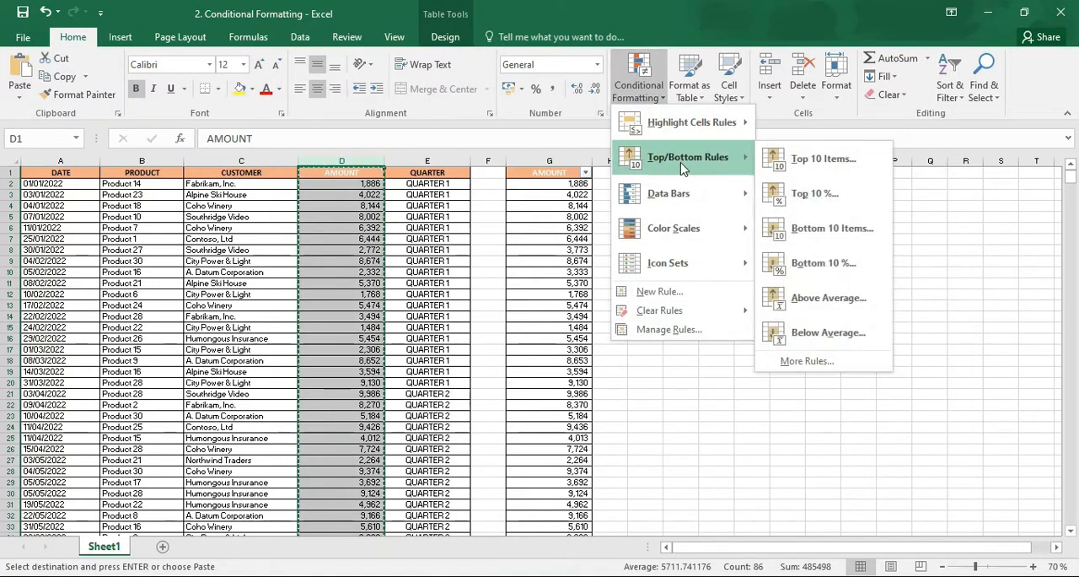
pyautogui.click(797, 162)
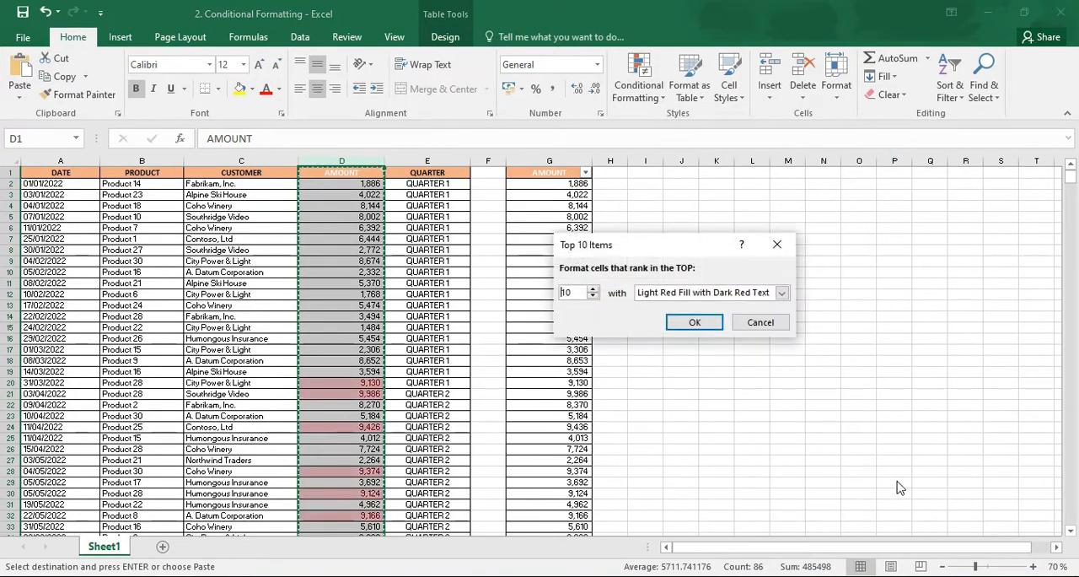
pyautogui.click(693, 321)
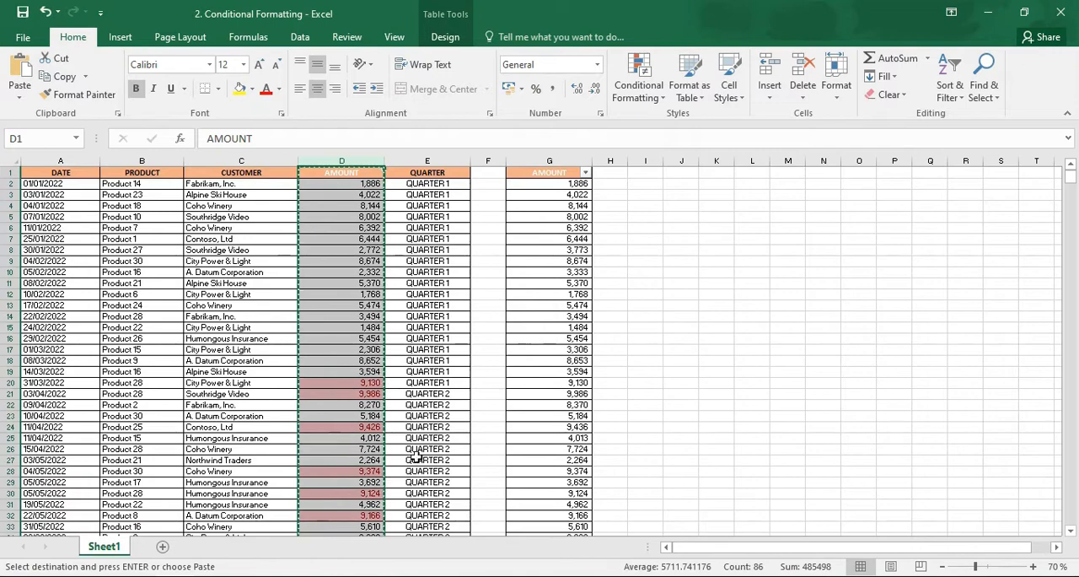
pyautogui.moveTo(1068, 184); pyautogui.dragTo(1070, 159)
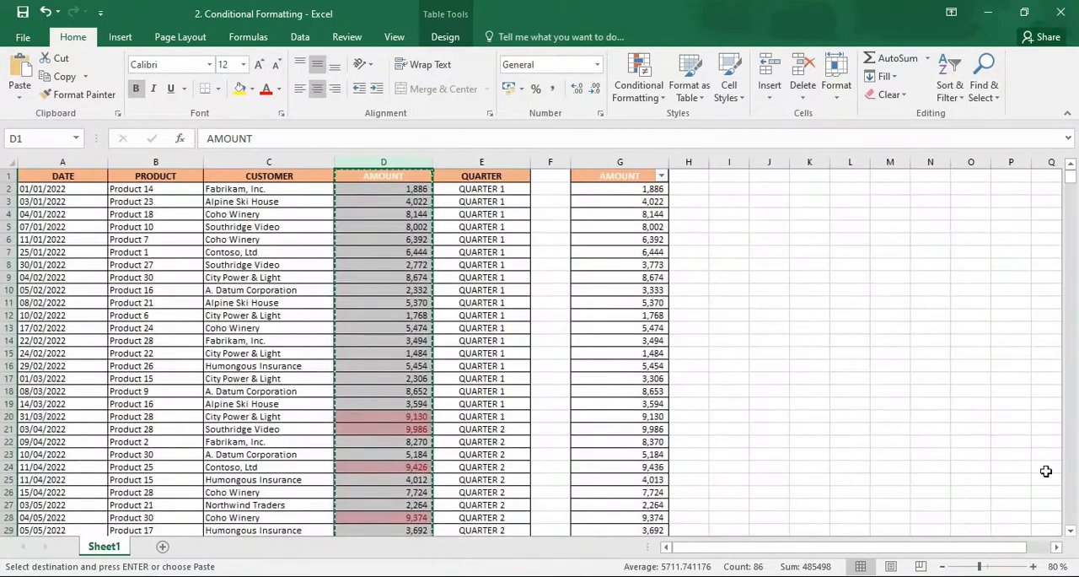
pyautogui.scroll(-19, 1069, 435)
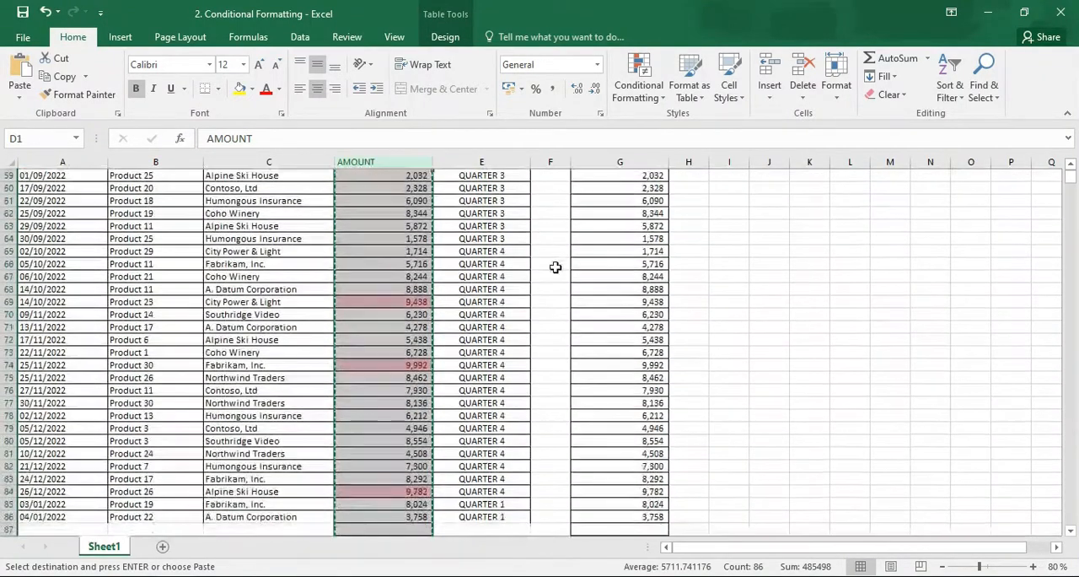
# Clear the top 10 highlighting by removing the conditional formatting rules from the entire sheet, keeping AMOUNT column D selected
pyautogui.click(403, 157)
pyautogui.click(639, 84)
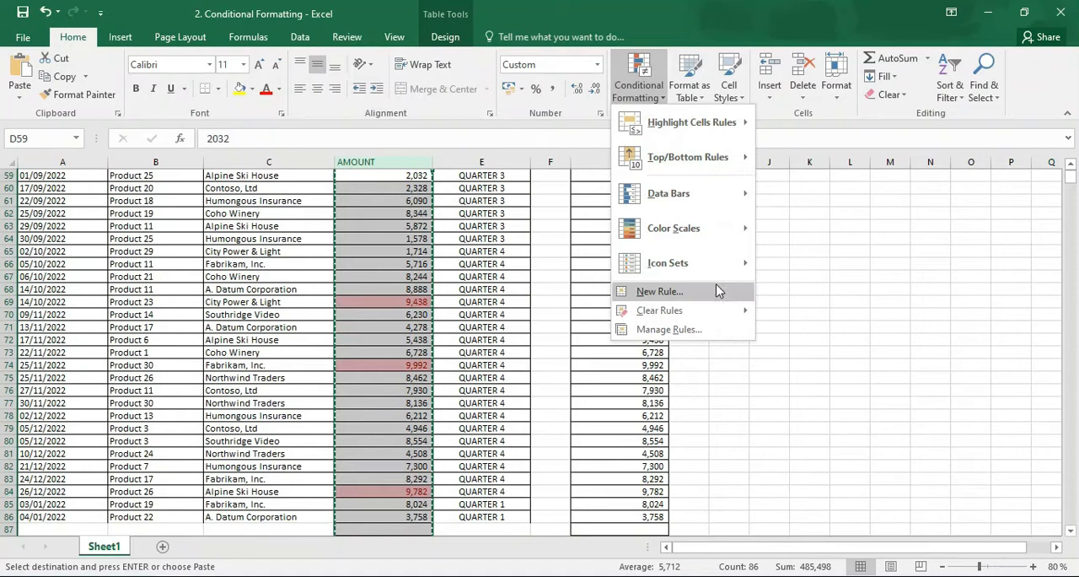
pyautogui.moveTo(729, 324)
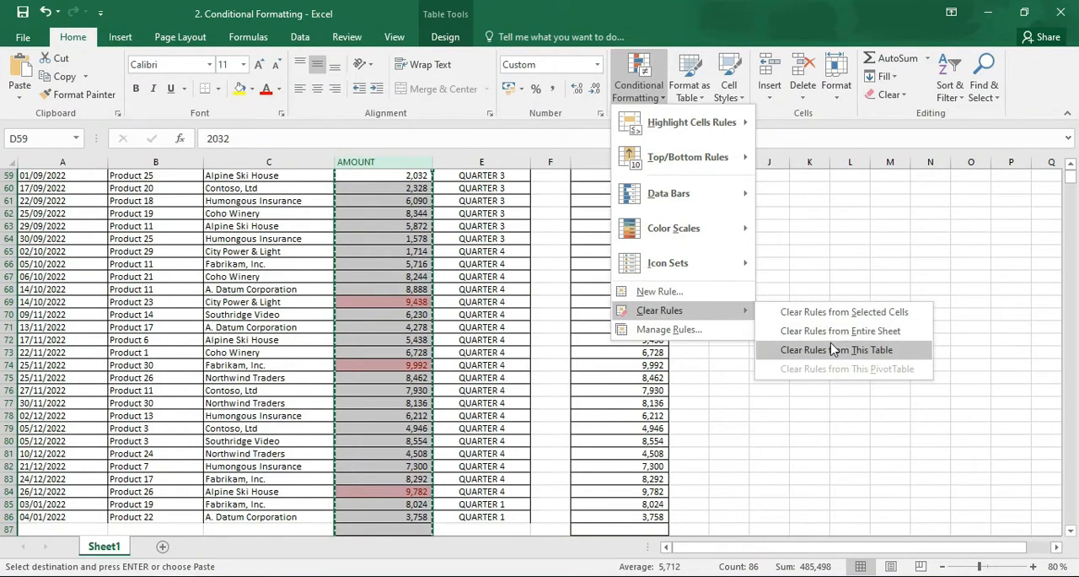
pyautogui.click(835, 331)
# Highlight the bottom 10 items in AMOUNT column D with Light Red Fill with Dark Red Text and review them up to the first row
pyautogui.click(639, 85)
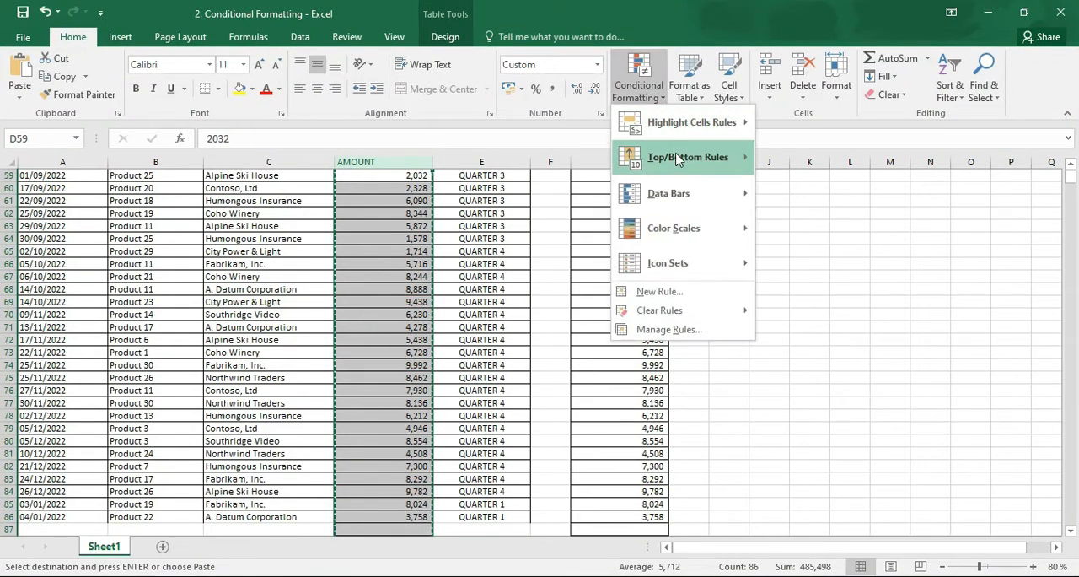
pyautogui.moveTo(678, 160)
pyautogui.click(811, 239)
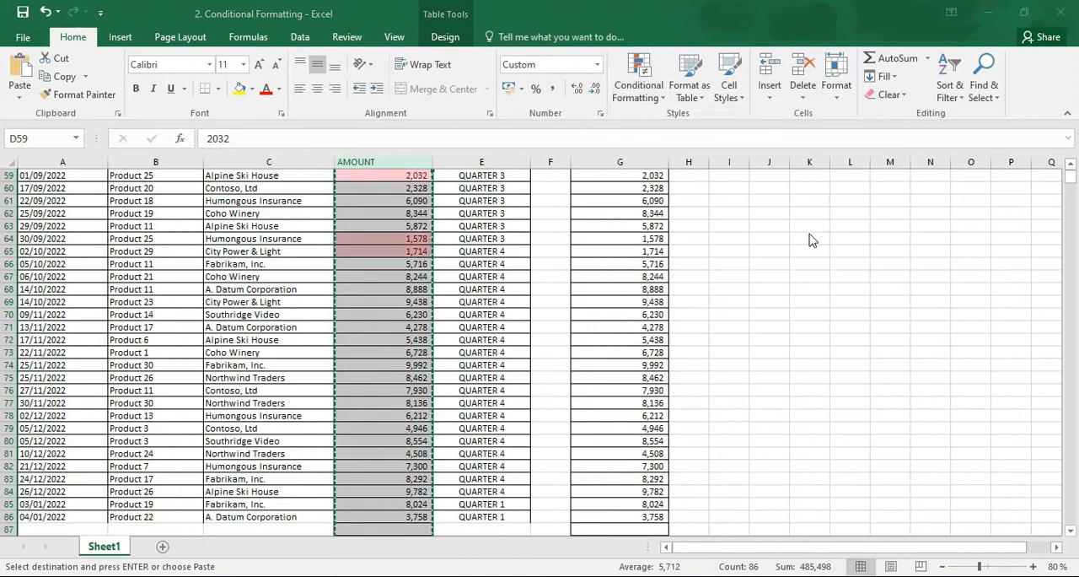
pyautogui.click(692, 317)
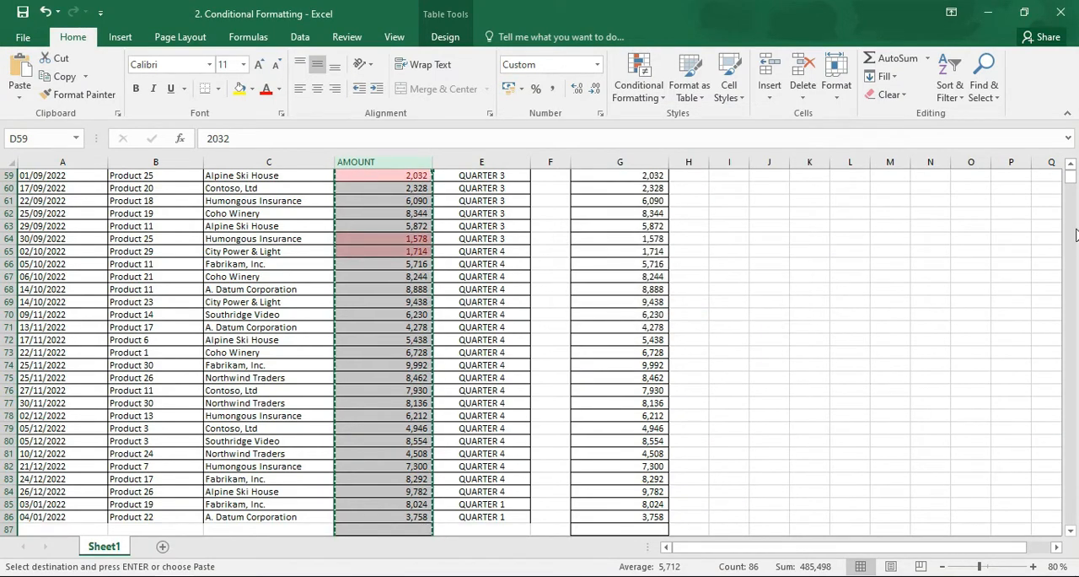
pyautogui.click(1071, 167)
pyautogui.click(1071, 167)
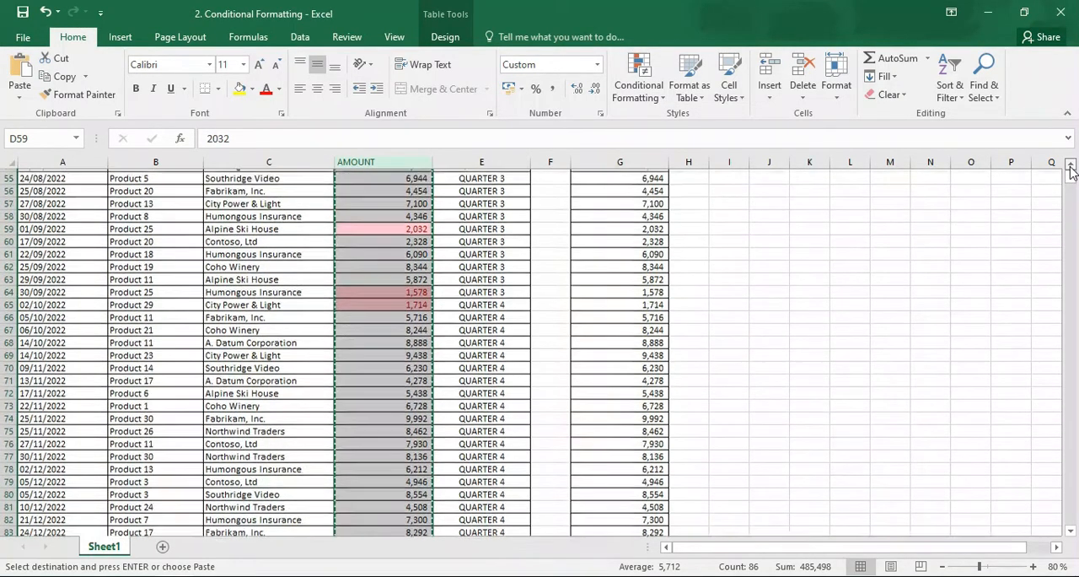
pyautogui.click(1070, 167)
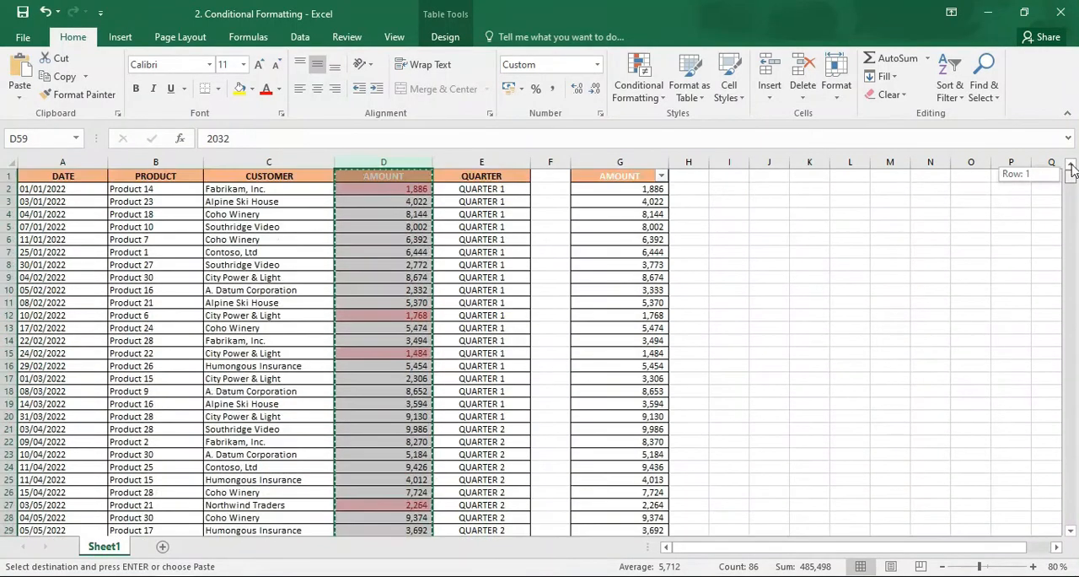
# Remove the bottom 10 highlighting by clearing the conditional formatting rules from the entire sheet
pyautogui.click(638, 80)
pyautogui.moveTo(687, 312)
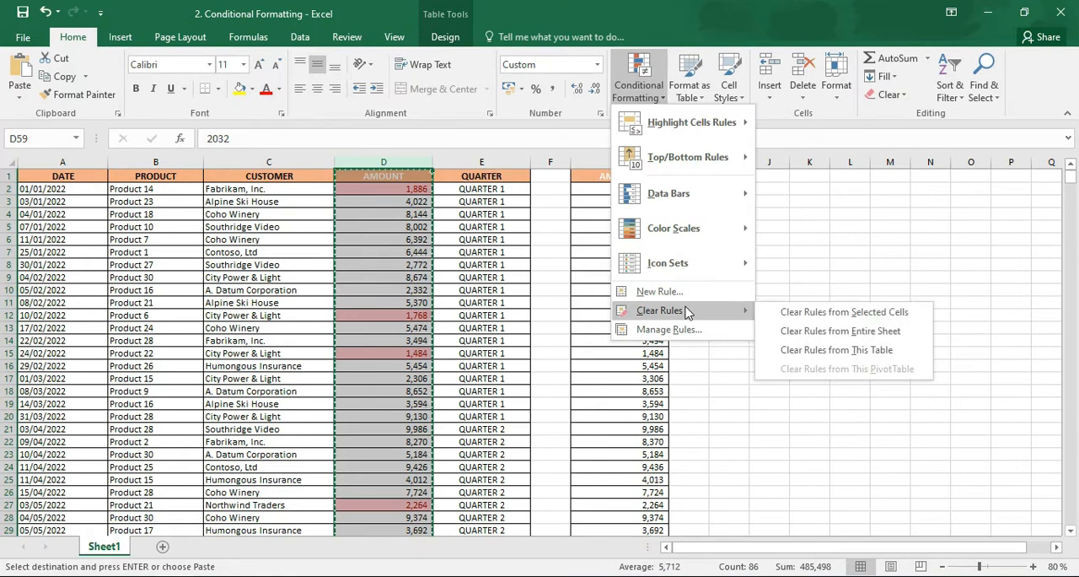
pyautogui.click(843, 329)
# Highlight the above-average values in AMOUNT column D with Light Red Fill with Dark Red Text
pyautogui.click(649, 102)
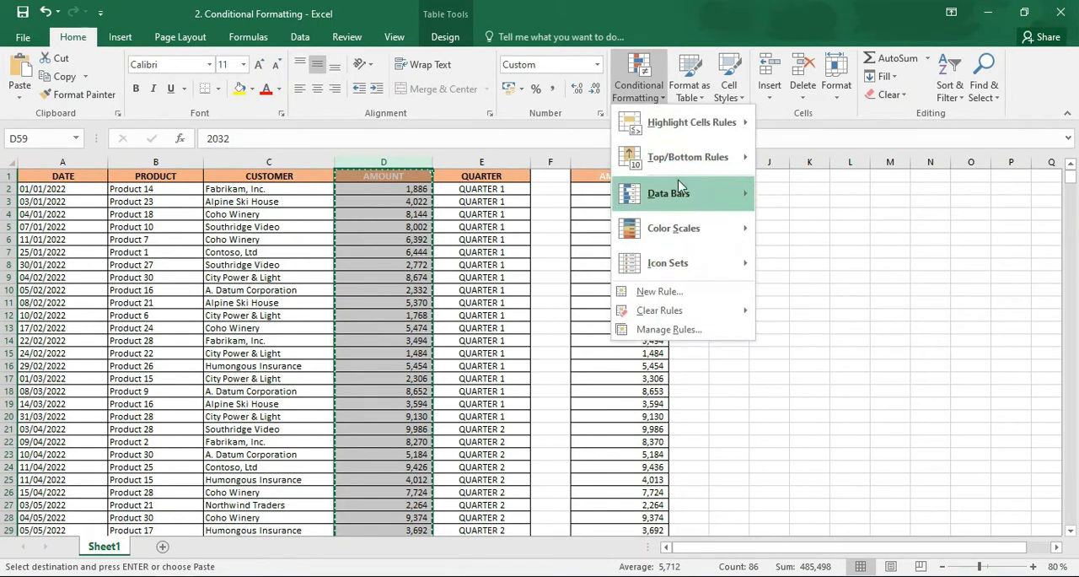
pyautogui.moveTo(687, 157)
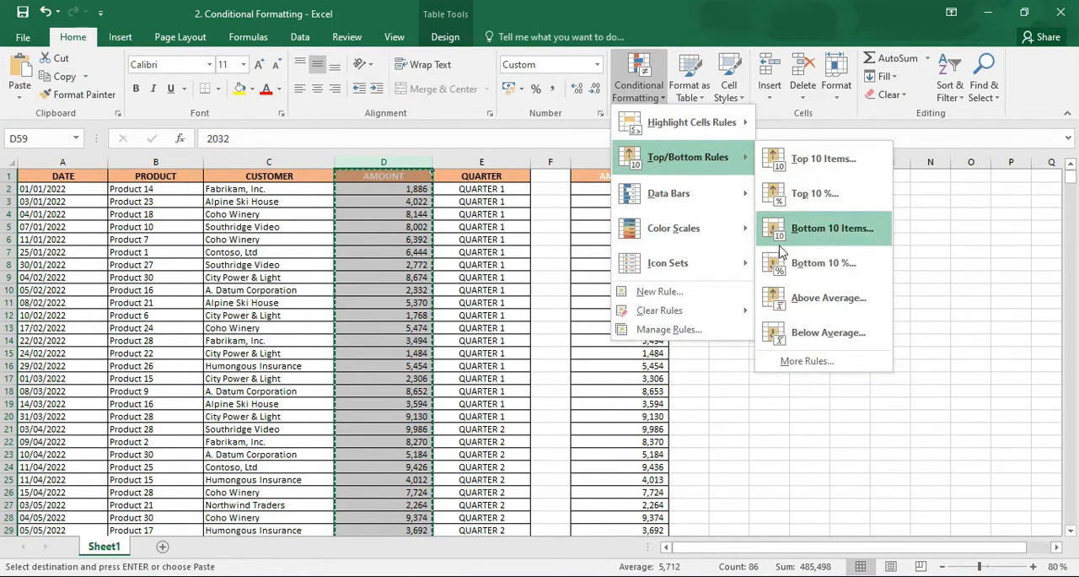
pyautogui.click(787, 300)
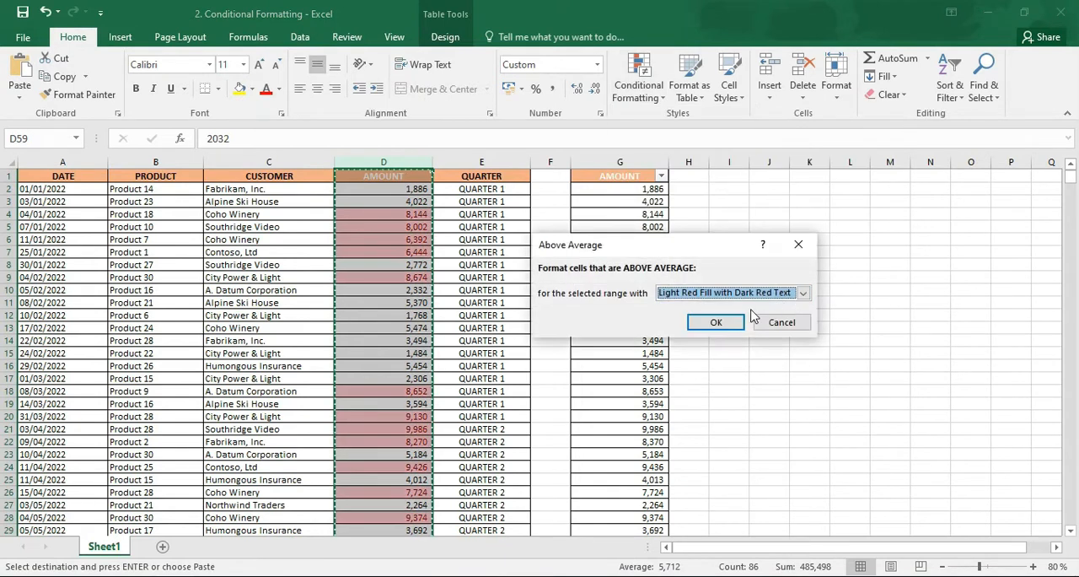
pyautogui.click(717, 321)
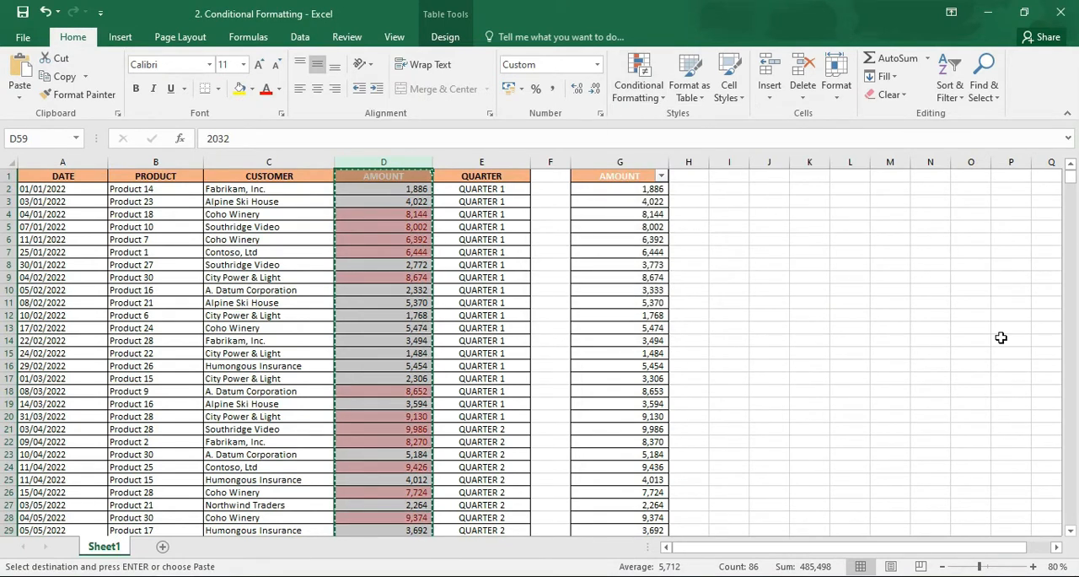
# Calculate the average of the AMOUNT values D2:D86 in cell D87, just below the last amount in column D
pyautogui.scroll(-20, 1070, 189)
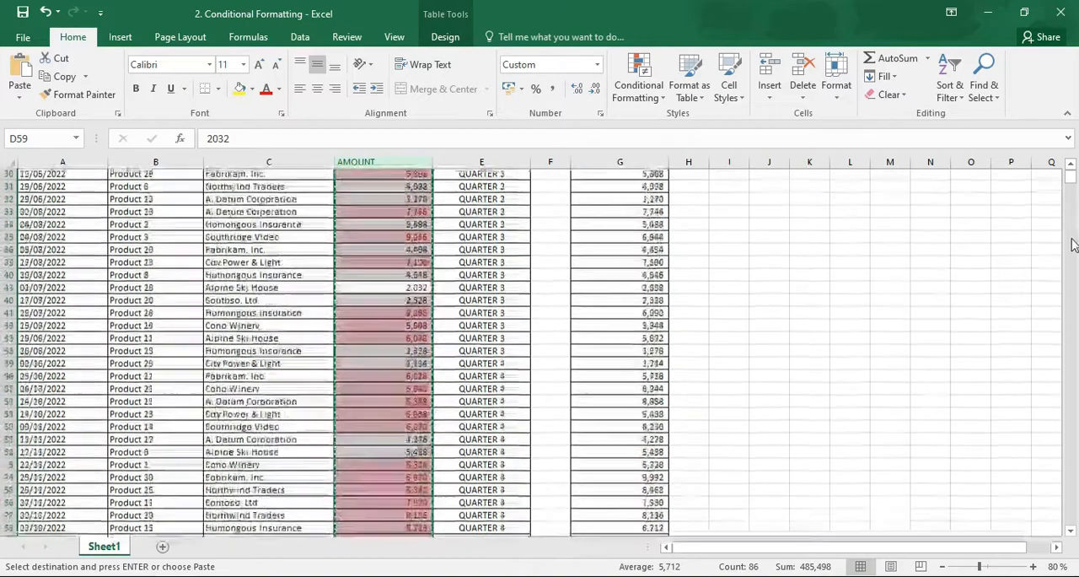
pyautogui.click(1070, 165)
pyautogui.click(1071, 165)
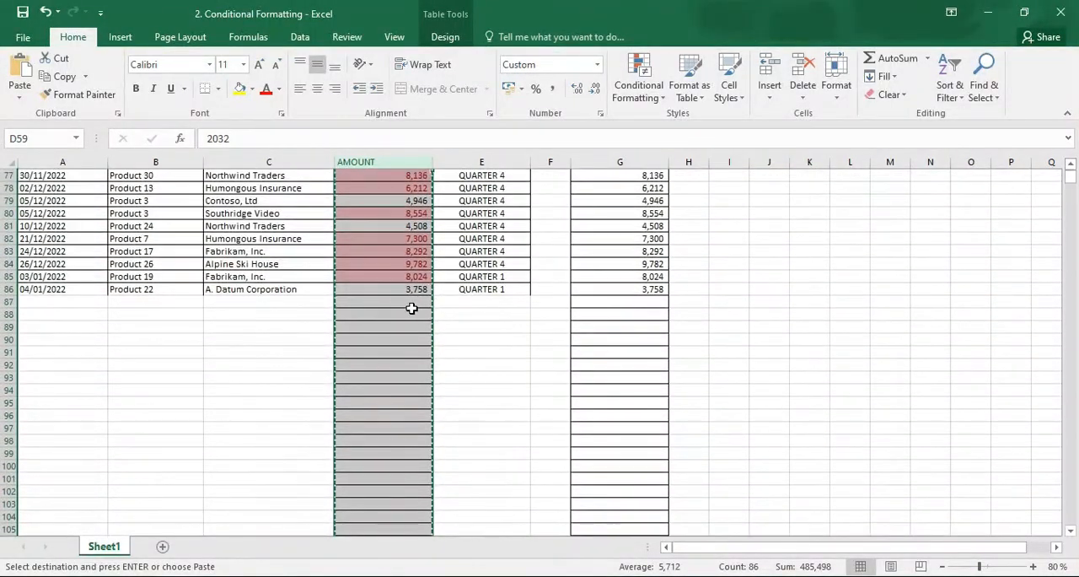
pyautogui.click(413, 302)
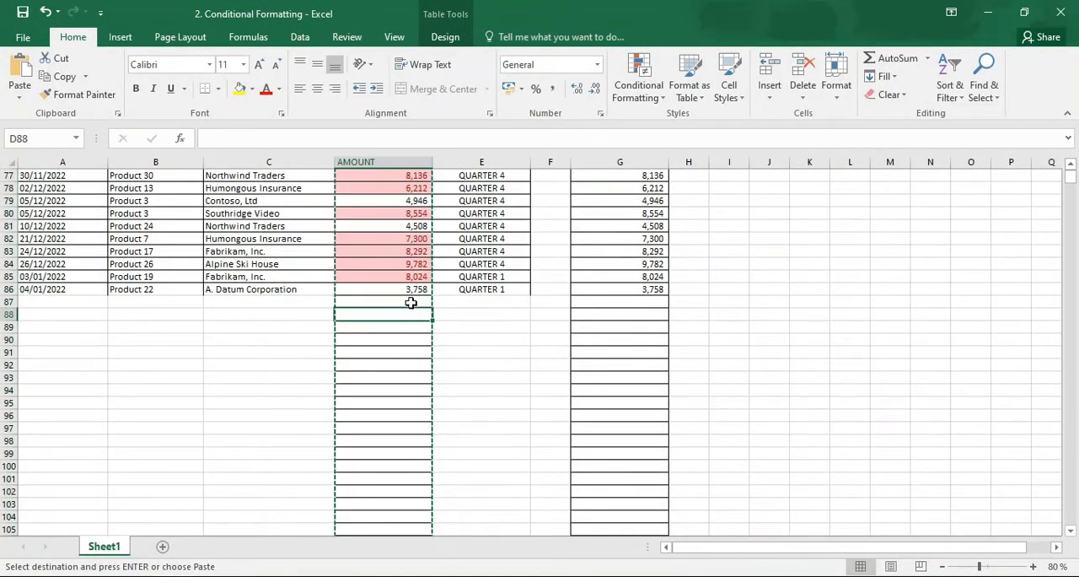
pyautogui.click(928, 58)
pyautogui.click(903, 97)
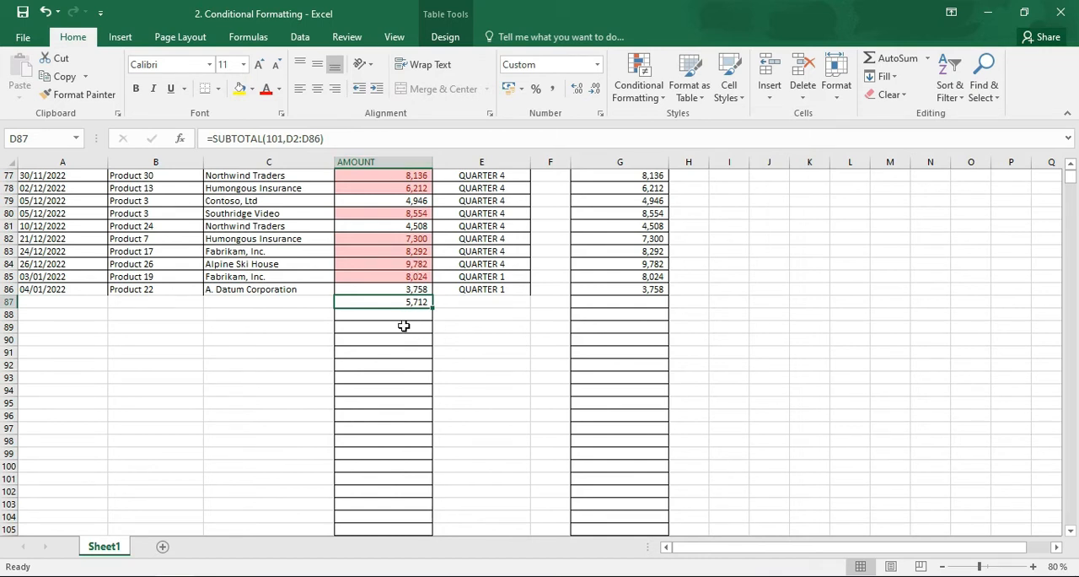
# Select the AMOUNT data in column D and clear the above-average highlighting by removing conditional formatting rules from the entire sheet
pyautogui.click(1071, 166)
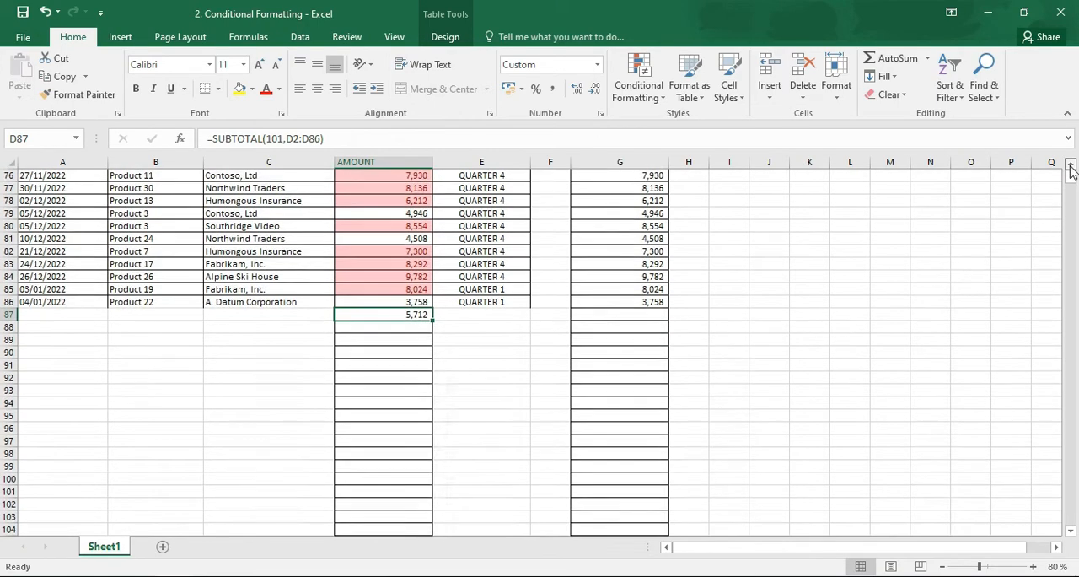
pyautogui.click(1070, 166)
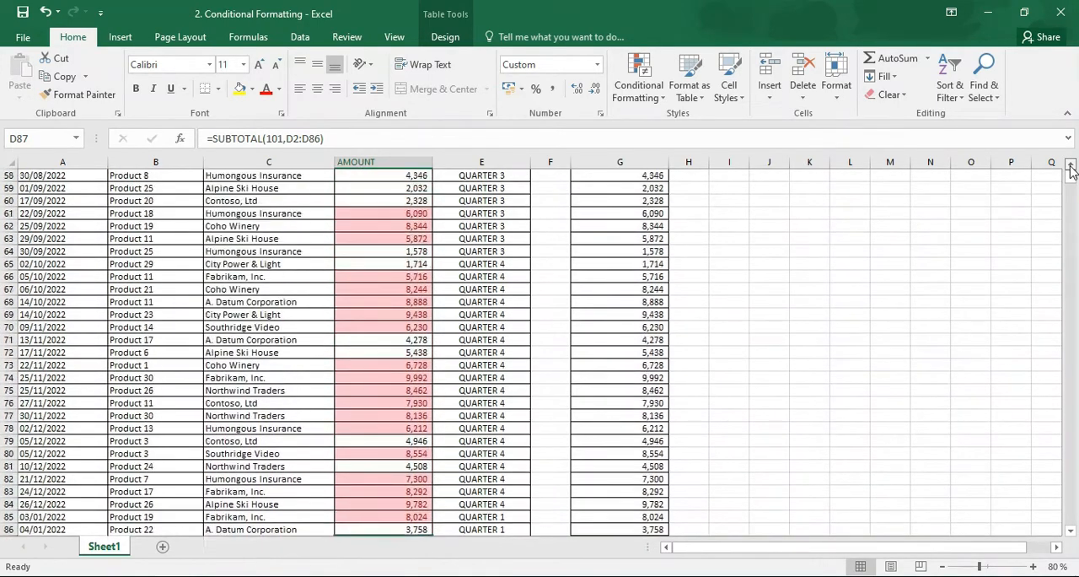
pyautogui.click(1071, 167)
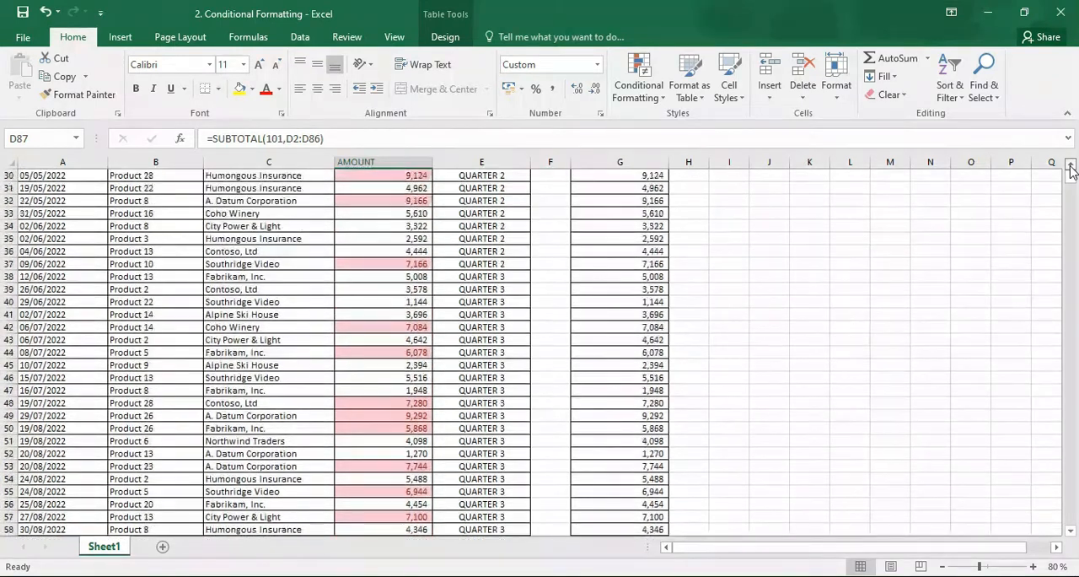
pyautogui.click(1071, 166)
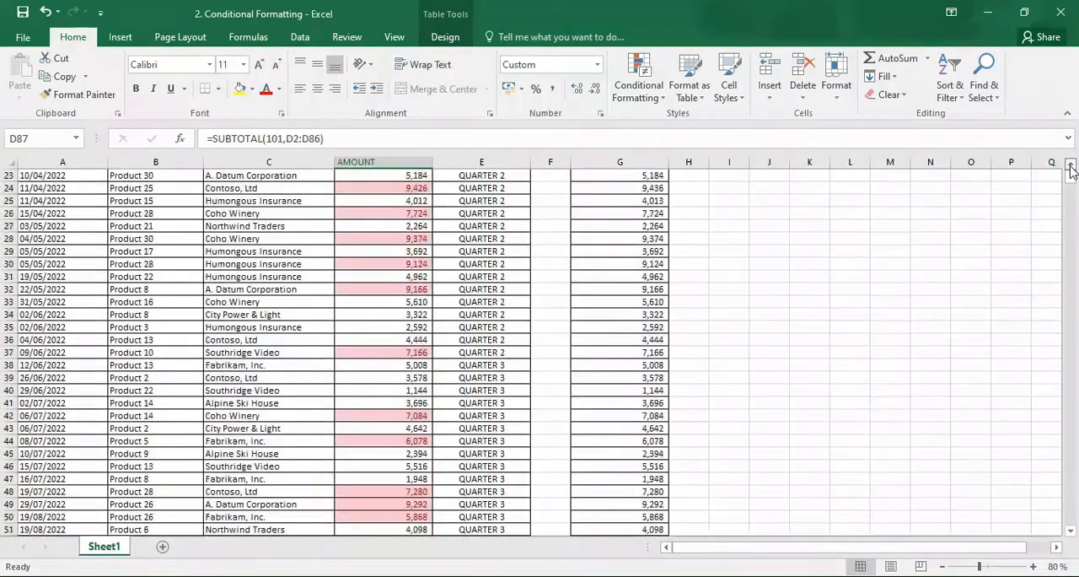
pyautogui.click(410, 153)
pyautogui.click(639, 87)
pyautogui.moveTo(666, 161)
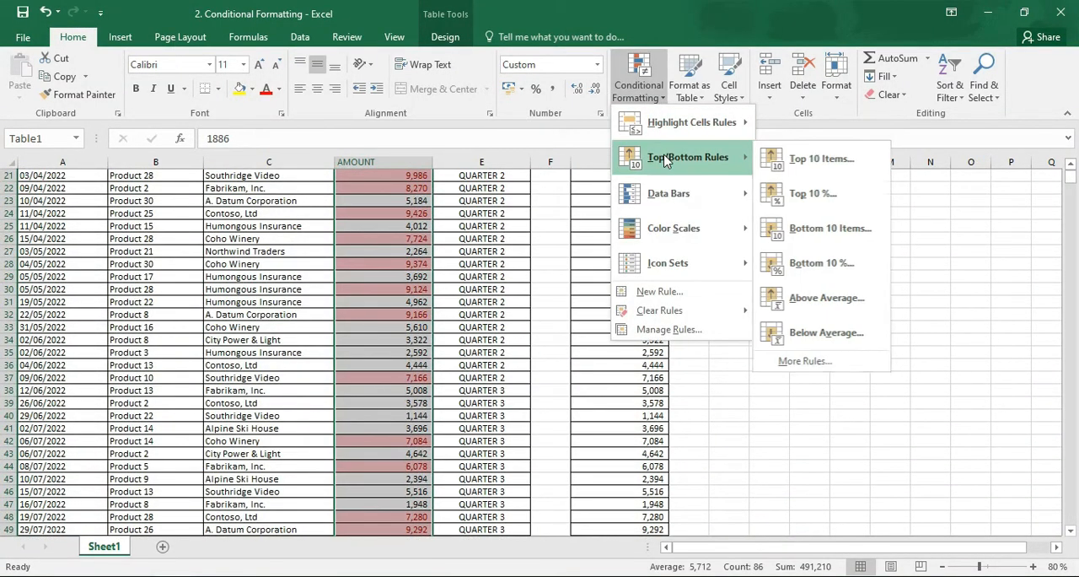
pyautogui.moveTo(691, 316)
pyautogui.click(840, 332)
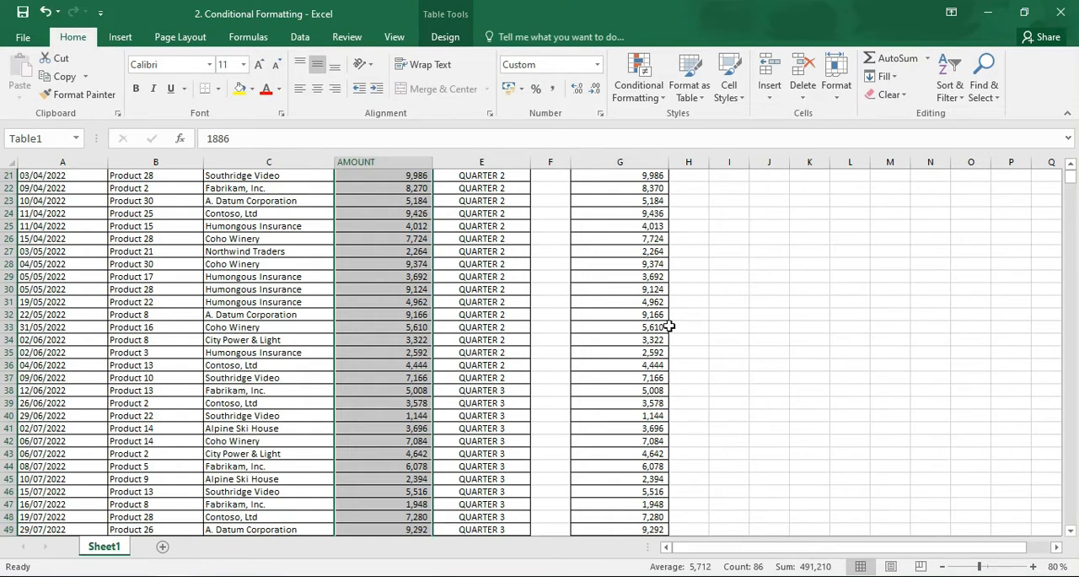
# Apply green gradient fill data bars to the AMOUNT values in column D
pyautogui.click(1071, 165)
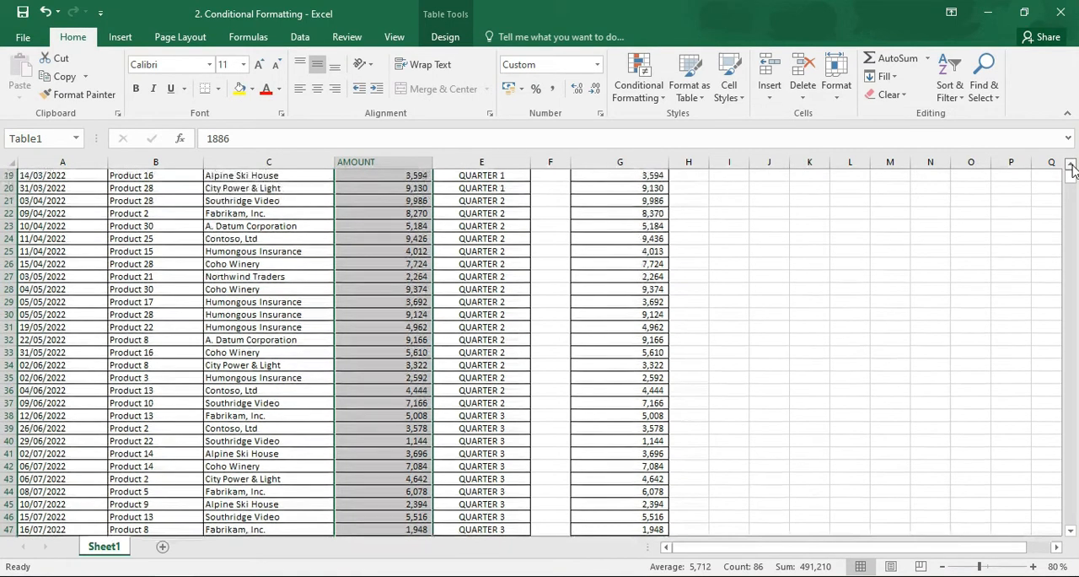
pyautogui.click(1071, 165)
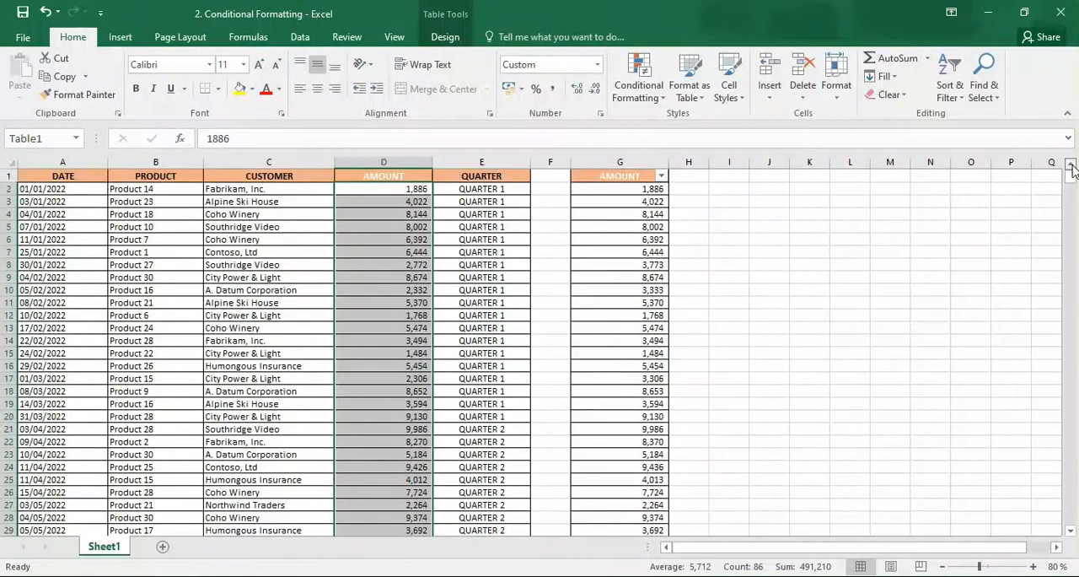
pyautogui.click(664, 96)
pyautogui.moveTo(688, 214)
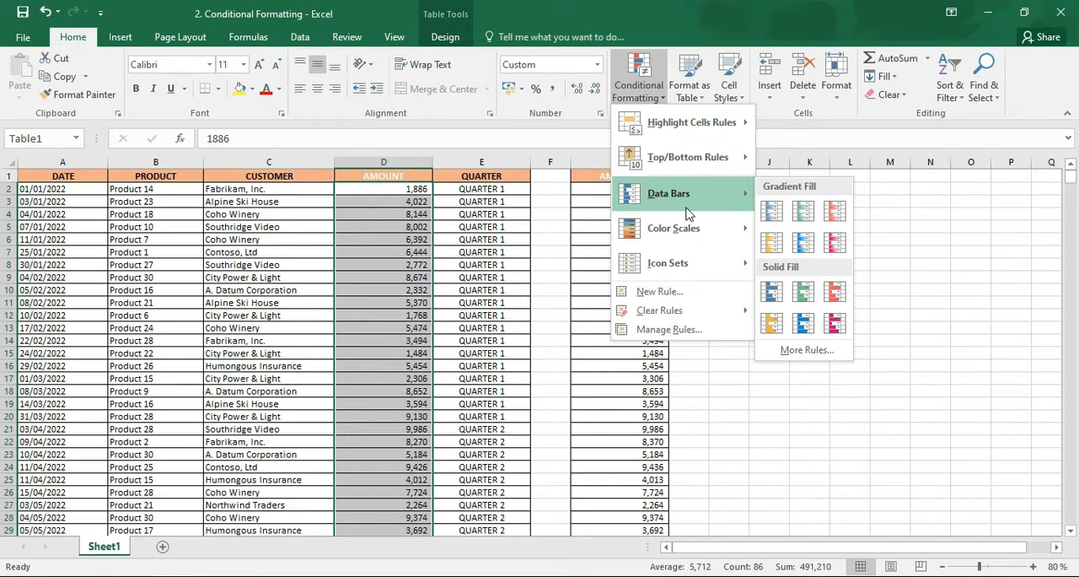
pyautogui.click(805, 210)
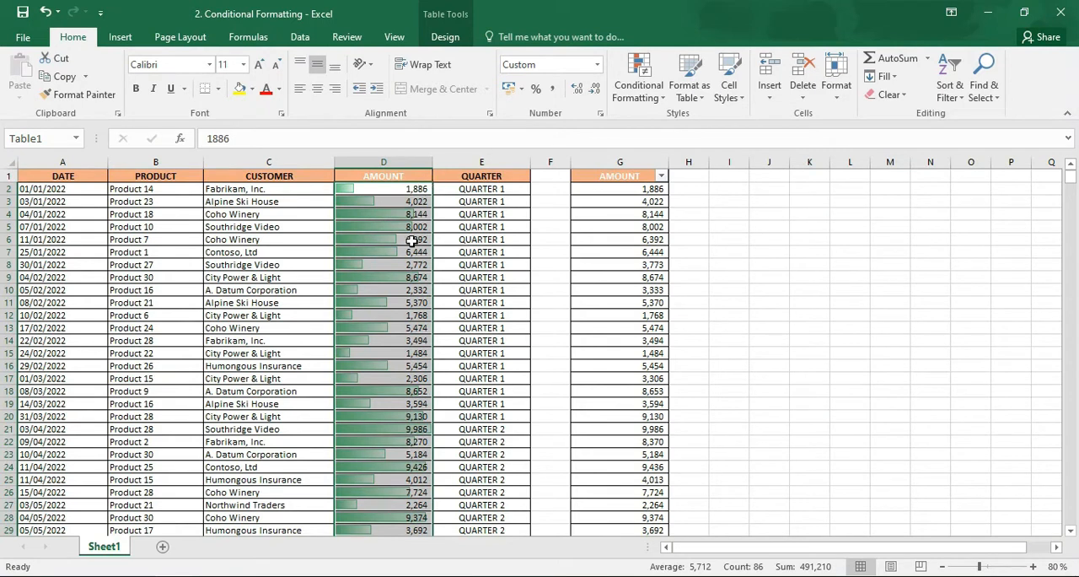
# Switch the AMOUNT data bars to the green solid fill and review them down to the end of the table
pyautogui.click(638, 86)
pyautogui.moveTo(678, 195)
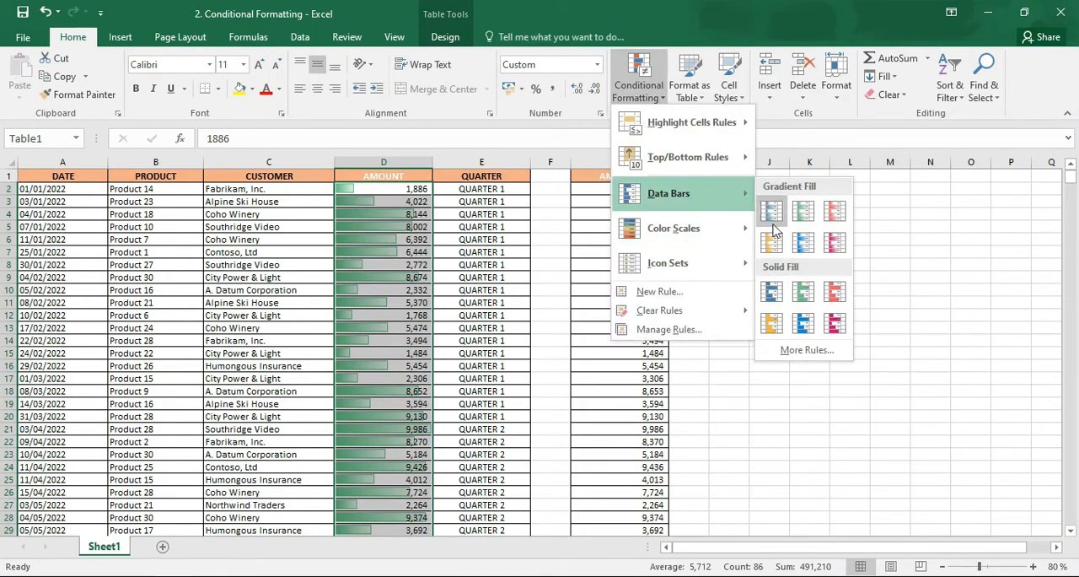
pyautogui.click(803, 294)
pyautogui.click(401, 348)
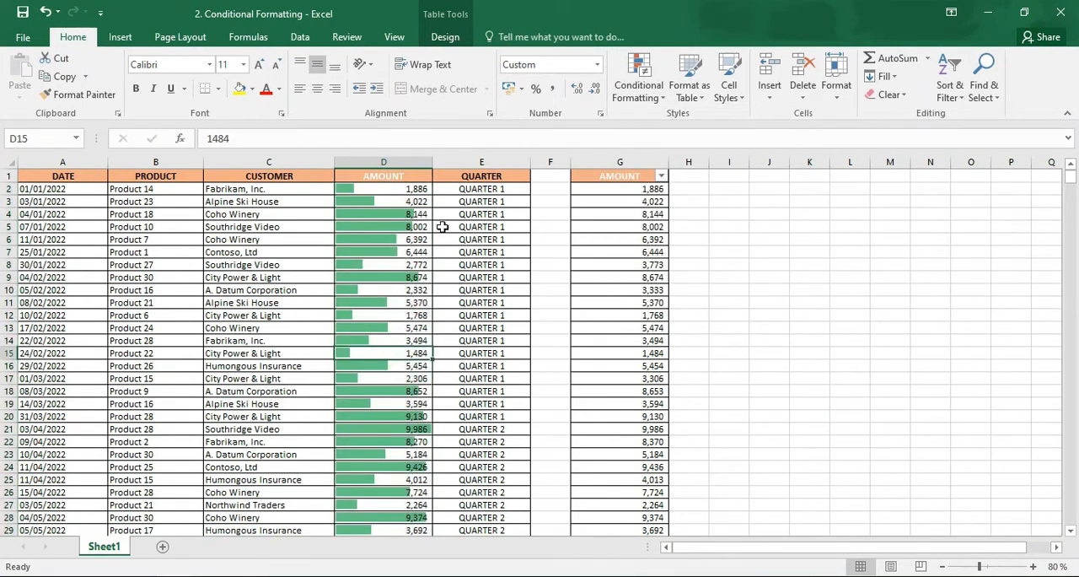
pyautogui.scroll(-6, 1073, 252)
pyautogui.scroll(-20, 1073, 253)
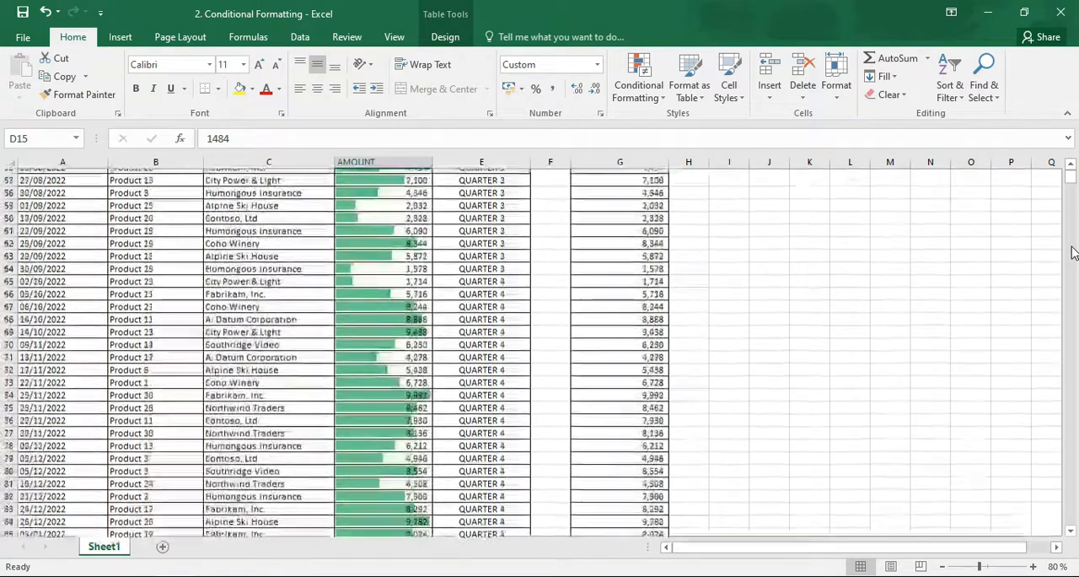
pyautogui.scroll(8, 1074, 168)
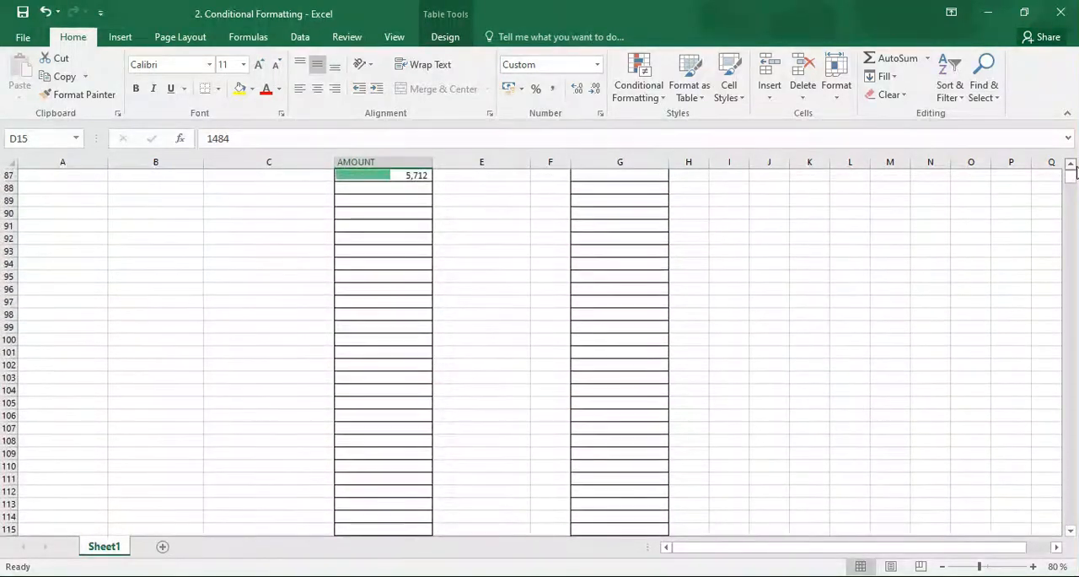
pyautogui.scroll(10, 1074, 169)
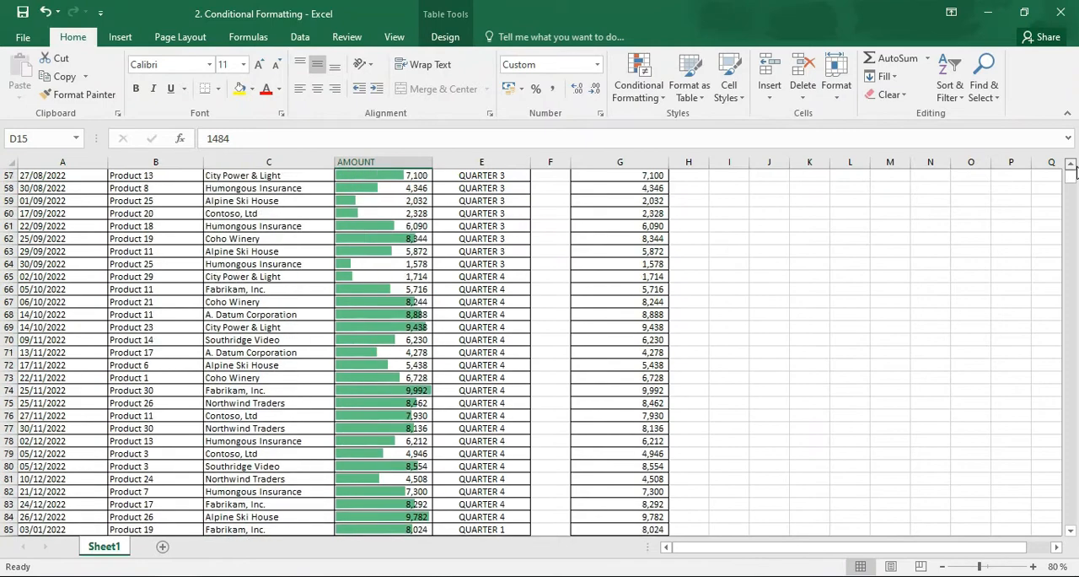
pyautogui.scroll(11, 1074, 169)
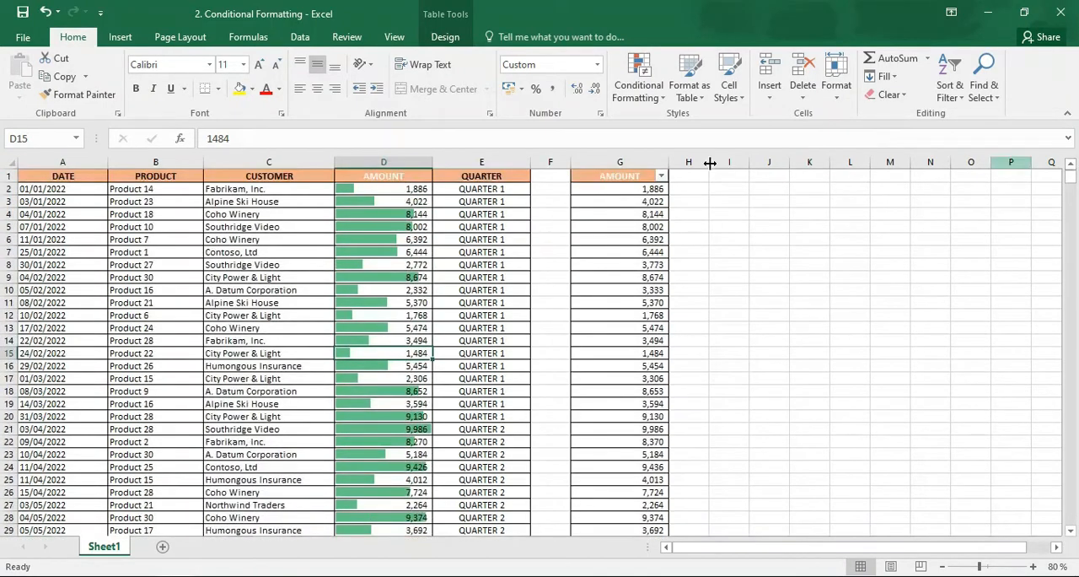
# Select AMOUNT column D and remove the data bars by clearing the conditional formatting rules from the entire sheet
pyautogui.click(396, 161)
pyautogui.click(636, 91)
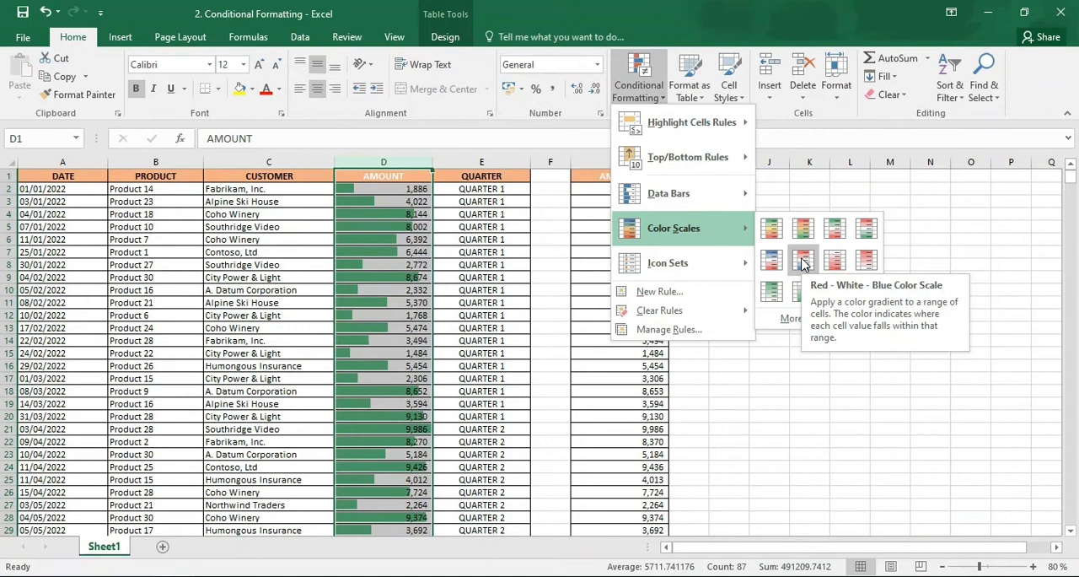
pyautogui.moveTo(706, 310)
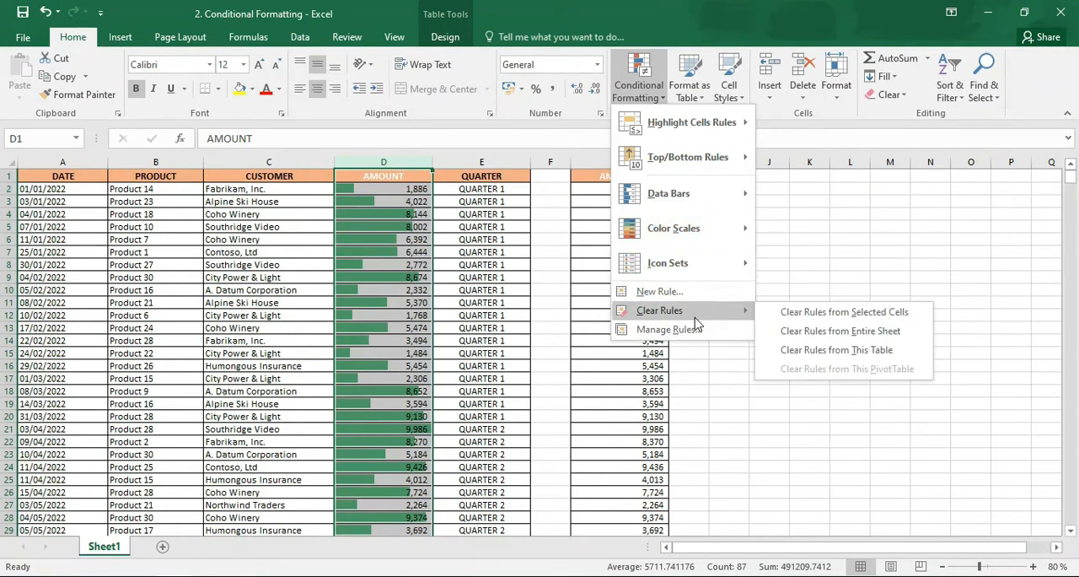
pyautogui.click(797, 338)
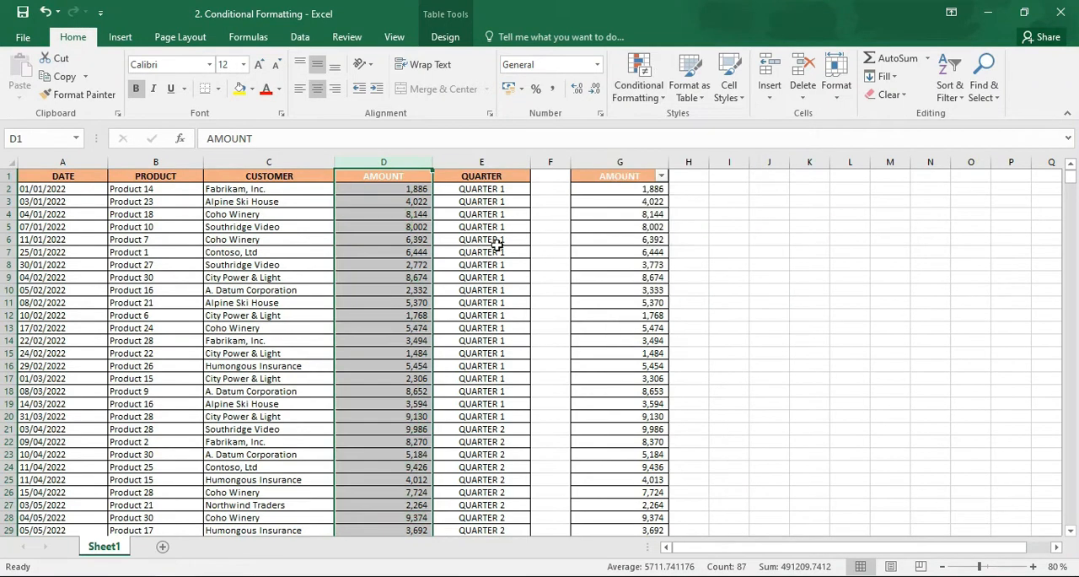
# Apply the White - Green color scale to AMOUNT column D and inspect its shading at D15, D21 and further down the table
pyautogui.click(638, 93)
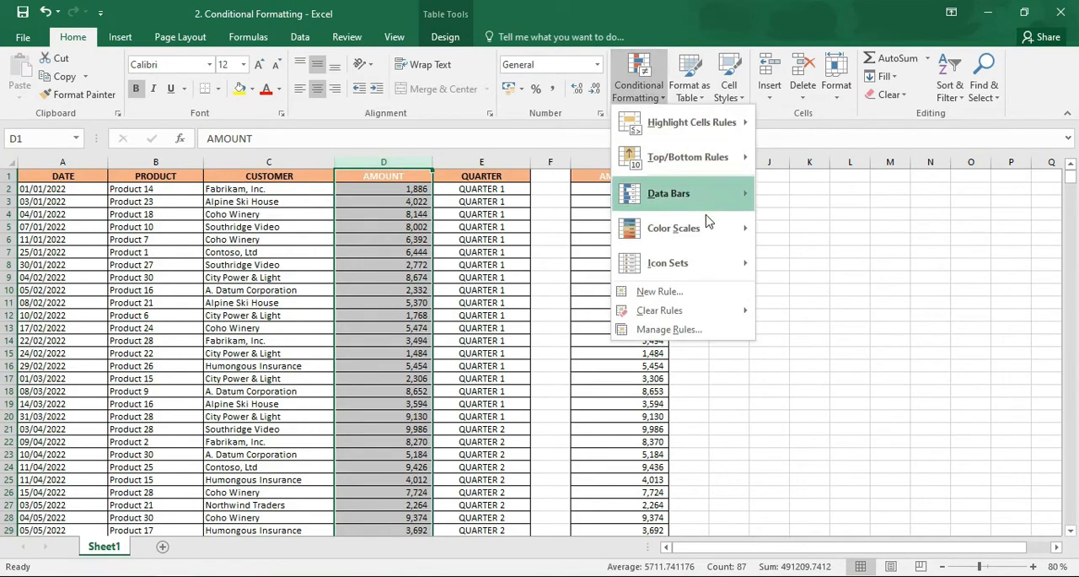
pyautogui.moveTo(712, 243)
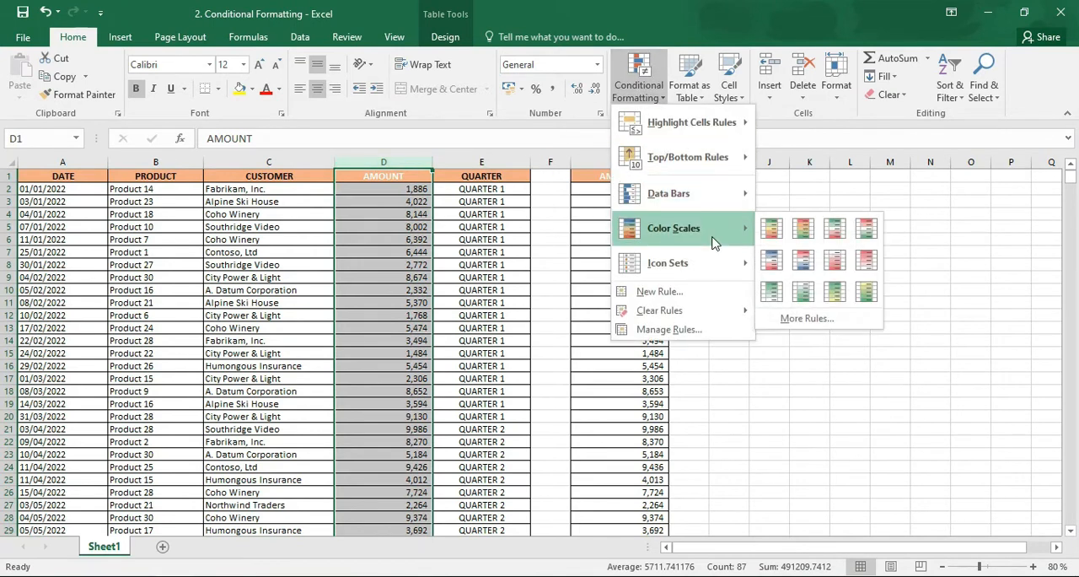
pyautogui.click(800, 293)
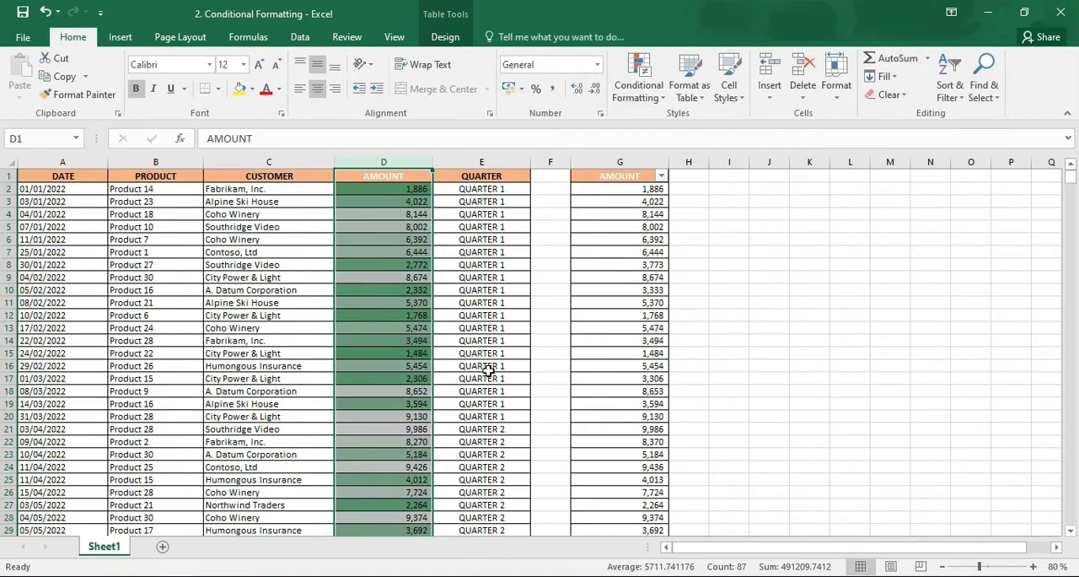
pyautogui.click(463, 365)
pyautogui.click(368, 354)
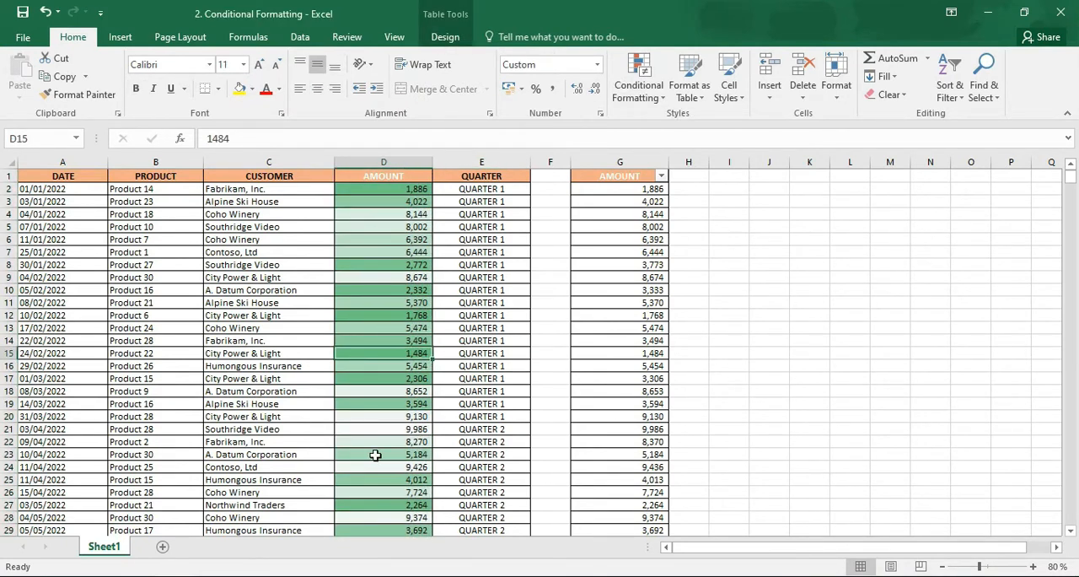
pyautogui.click(373, 429)
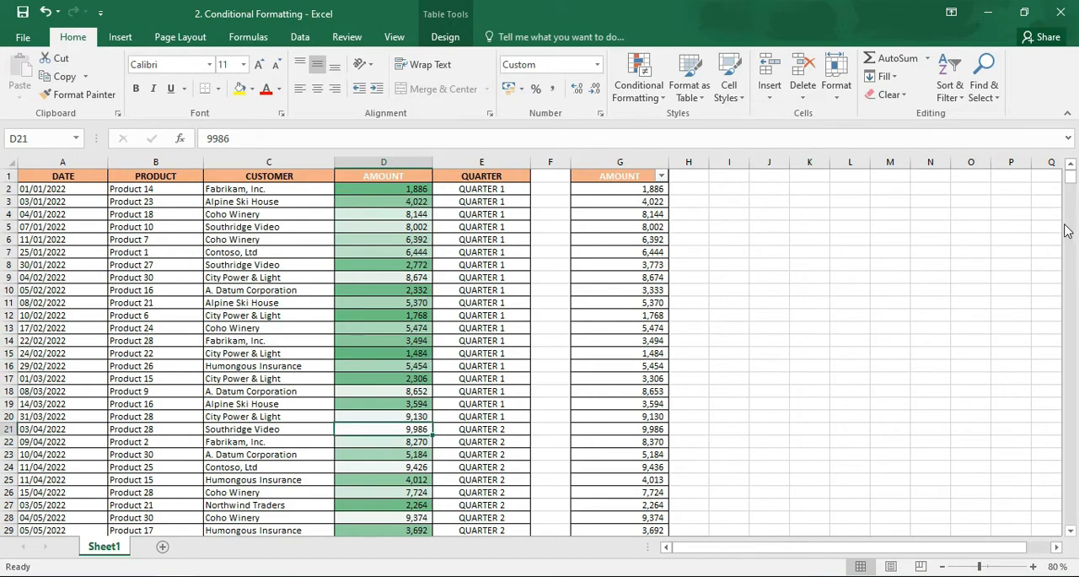
pyautogui.scroll(-19, 1074, 288)
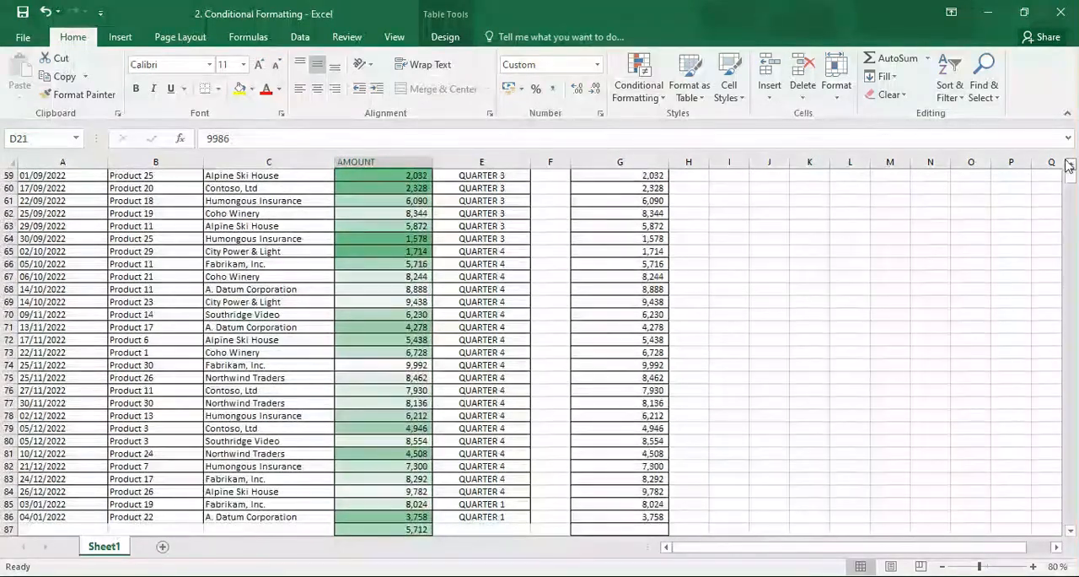
pyautogui.click(1070, 166)
pyautogui.scroll(11, 1070, 166)
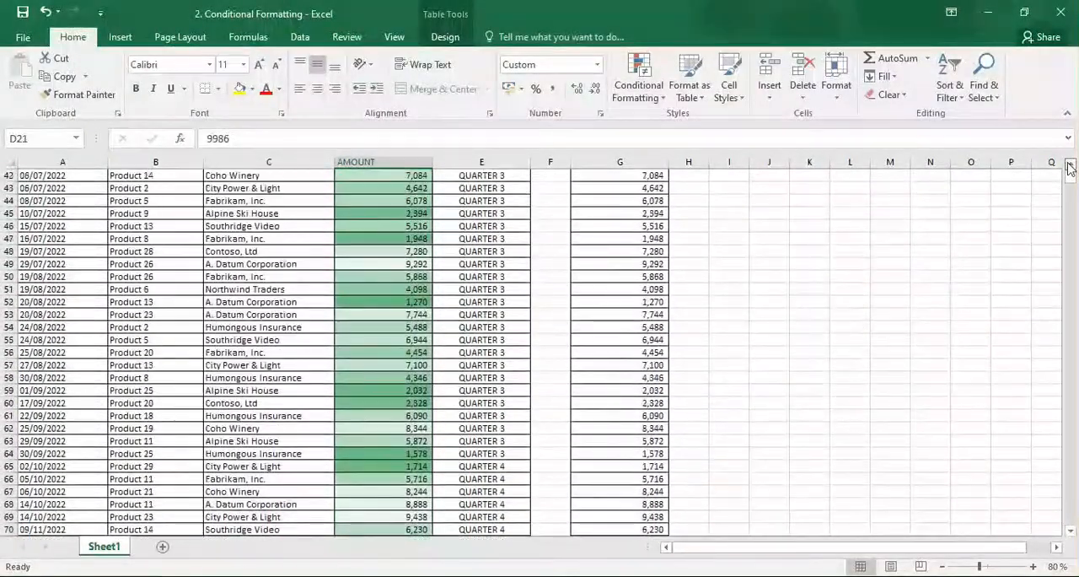
pyautogui.scroll(5, 1069, 166)
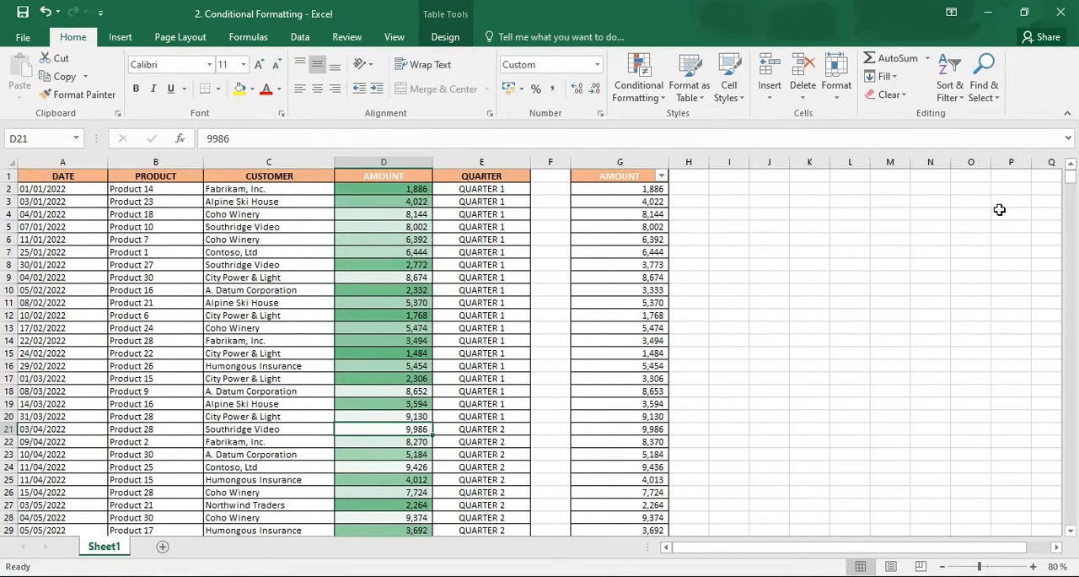
# Remove the White - Green color scale by clearing the conditional formatting rules from the entire sheet
pyautogui.click(645, 87)
pyautogui.moveTo(708, 264)
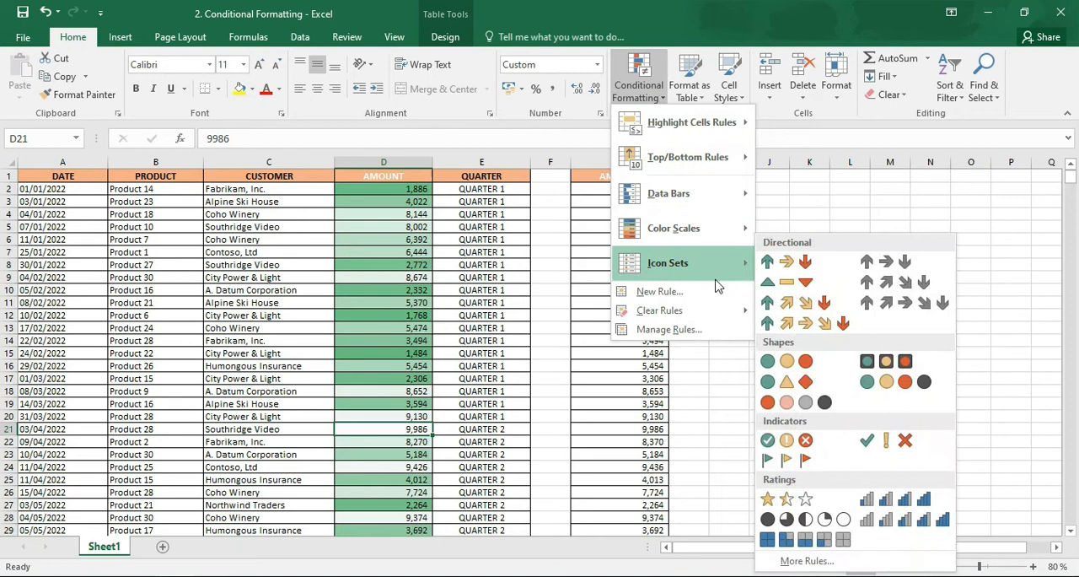
pyautogui.moveTo(684, 317)
pyautogui.click(843, 331)
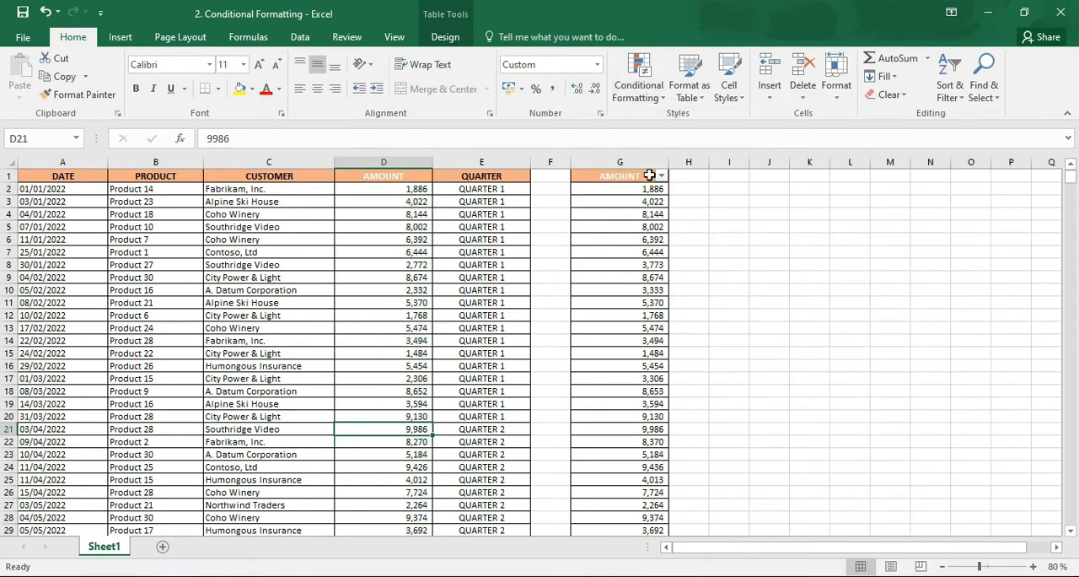
pyautogui.click(659, 100)
pyautogui.moveTo(697, 265)
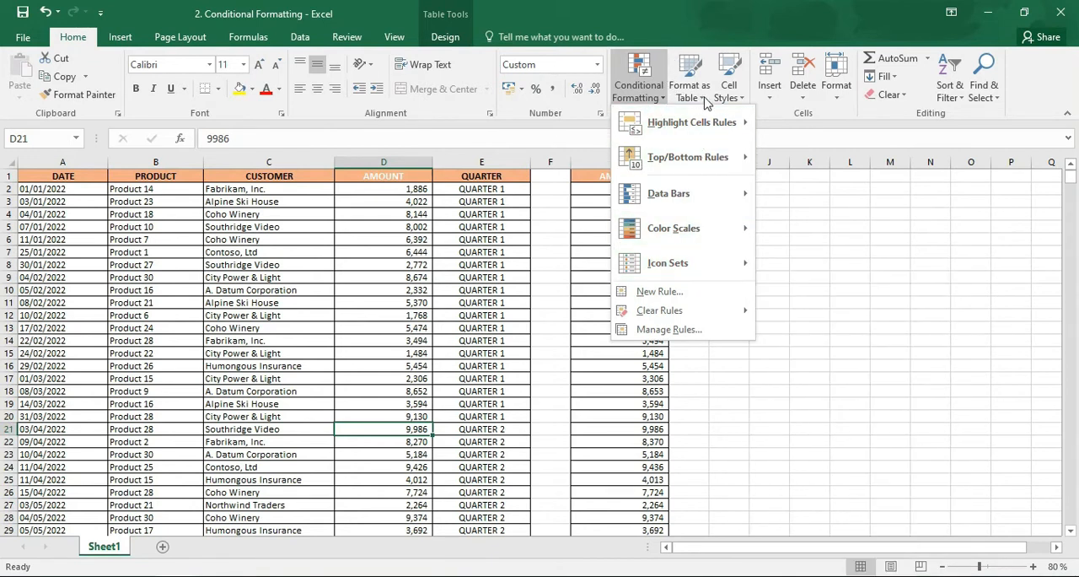
pyautogui.click(844, 260)
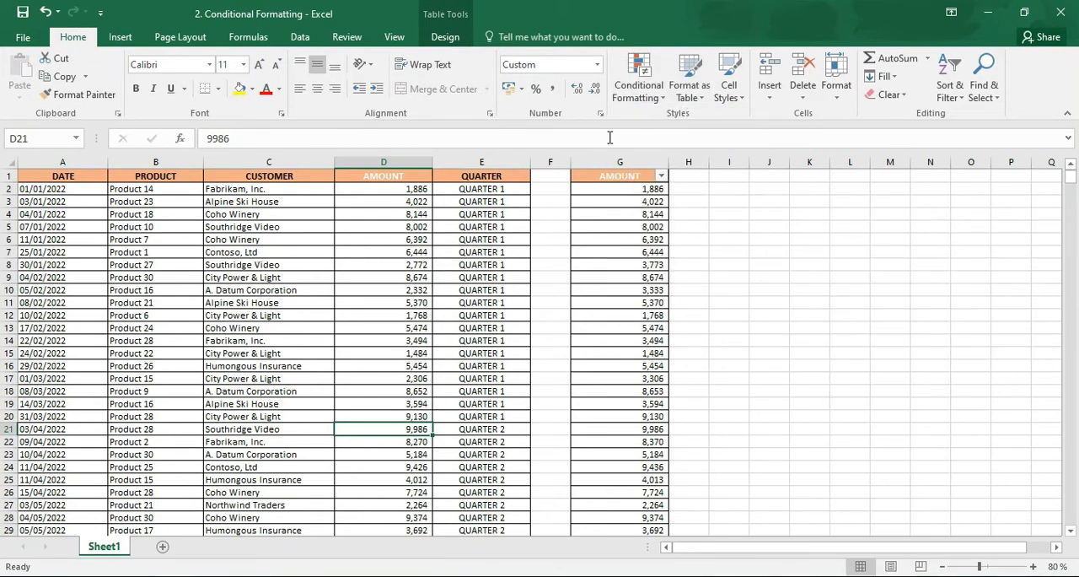
# Format AMOUNT column D with the blue medium table style, and switch it to the black gridded light table style
pyautogui.click(404, 161)
pyautogui.click(689, 80)
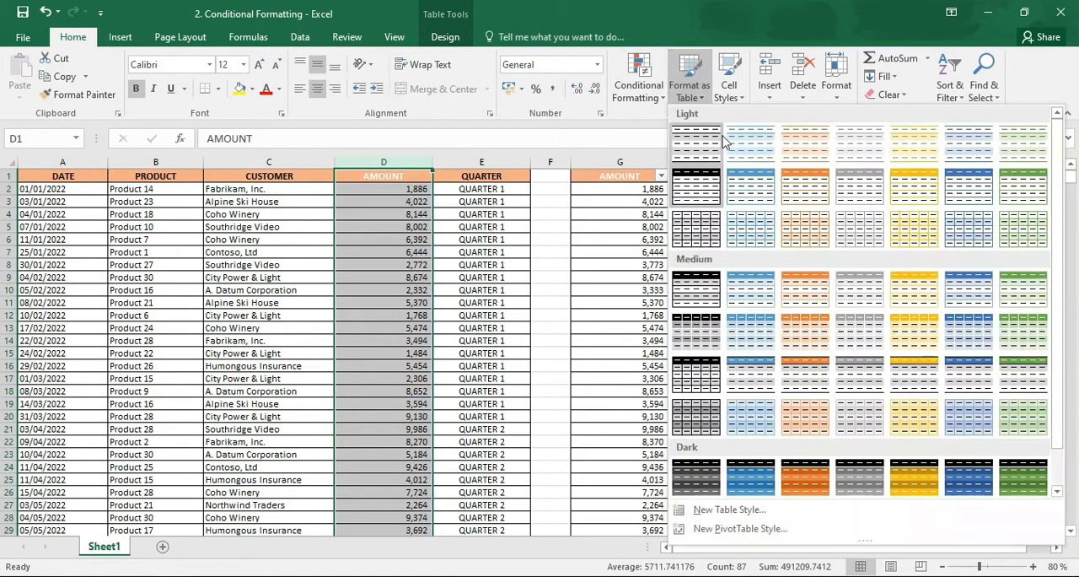
pyautogui.click(758, 291)
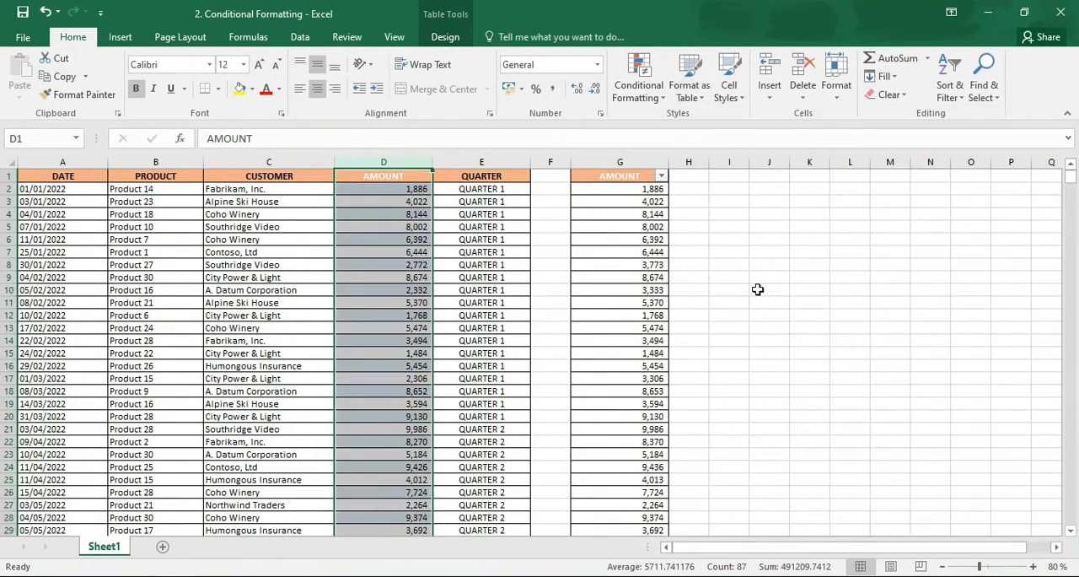
pyautogui.click(689, 100)
pyautogui.click(706, 215)
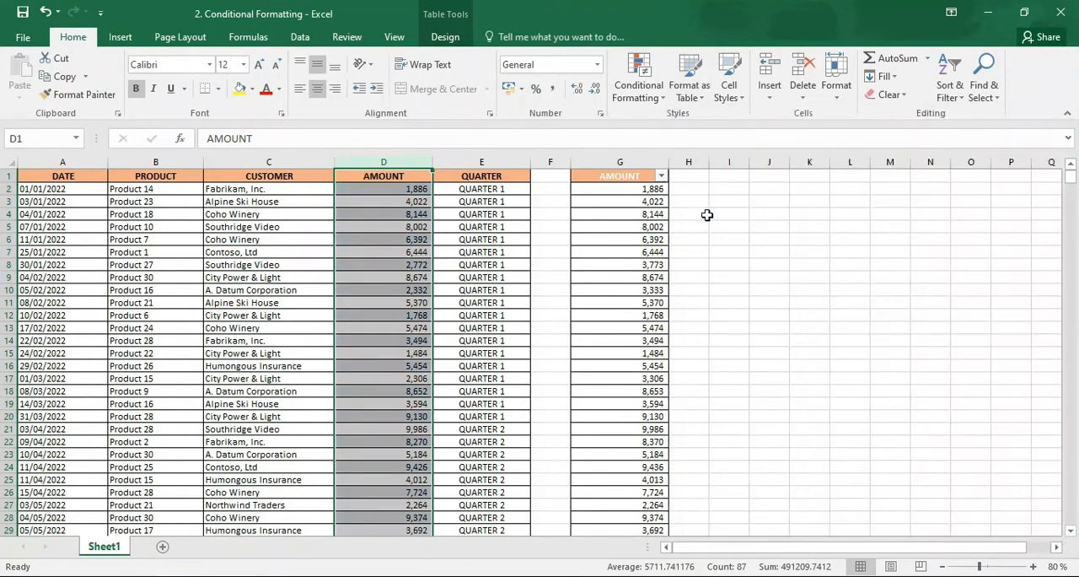
pyautogui.click(573, 362)
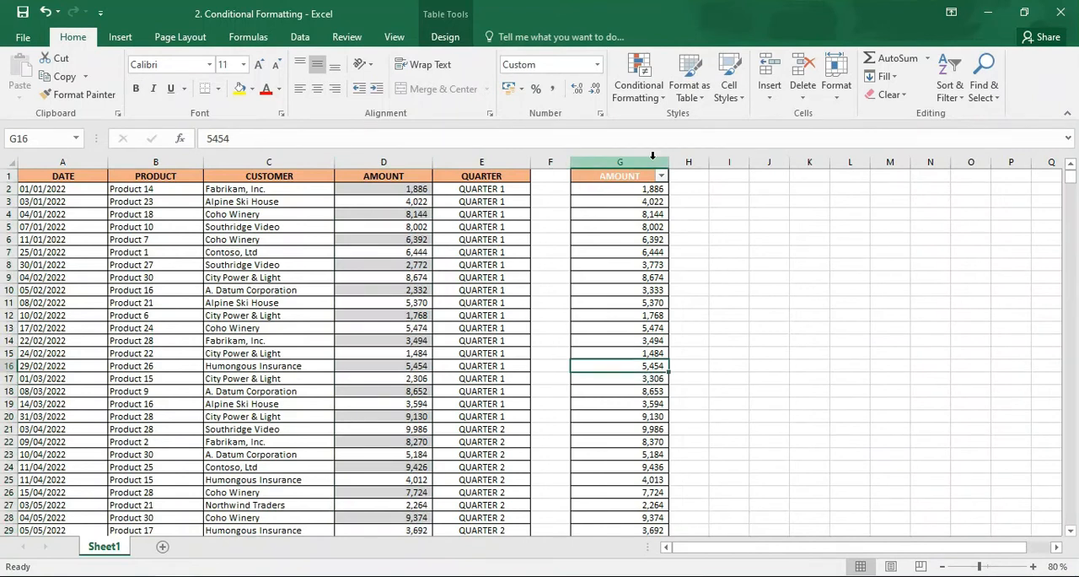
pyautogui.click(421, 160)
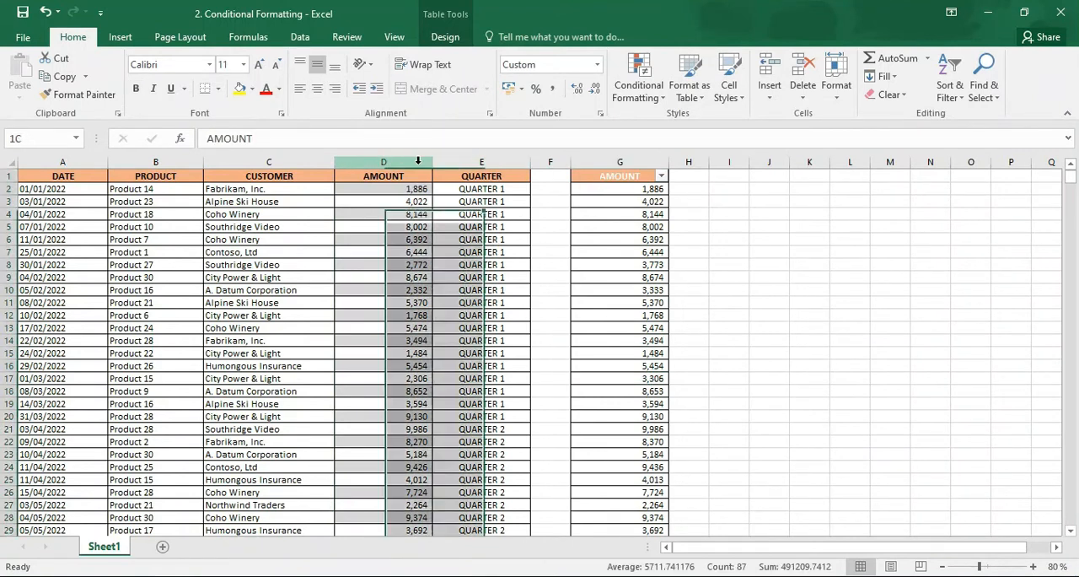
pyautogui.keyDown('ctrl'); pyautogui.click(639, 160); pyautogui.keyUp('ctrl')
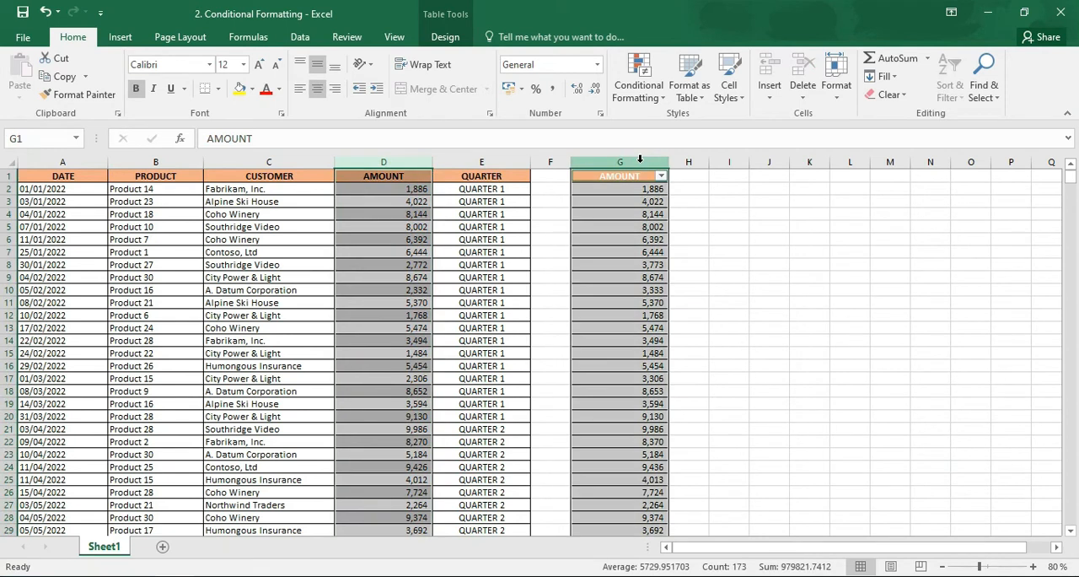
pyautogui.click(690, 80)
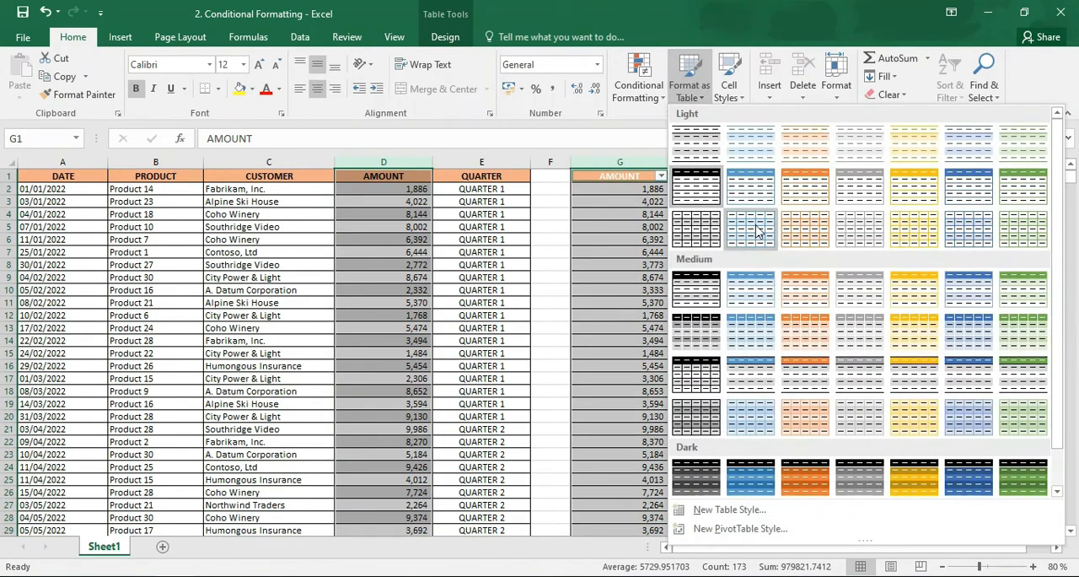
pyautogui.click(616, 200)
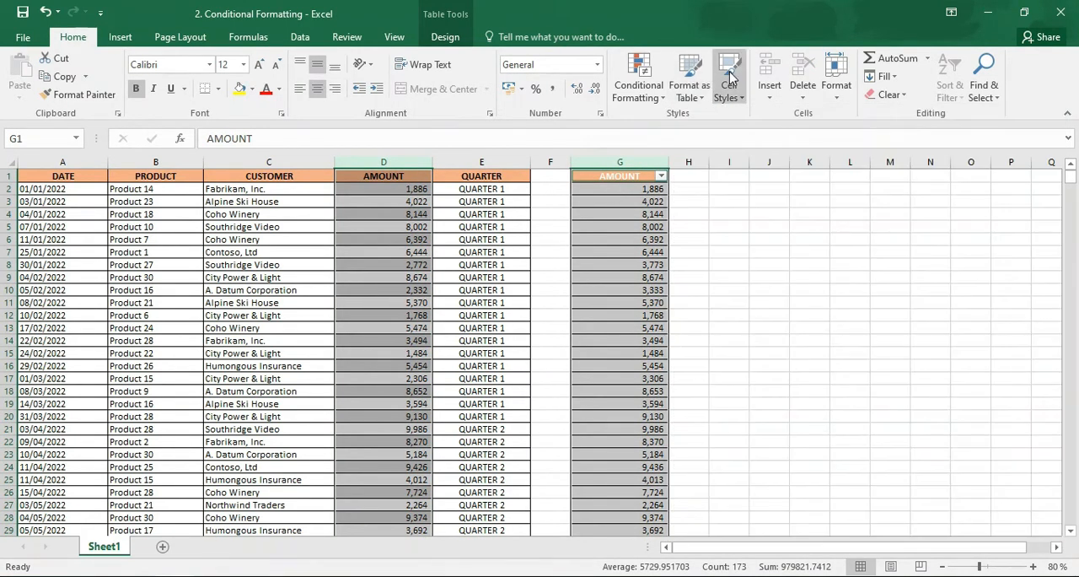
pyautogui.click(635, 160)
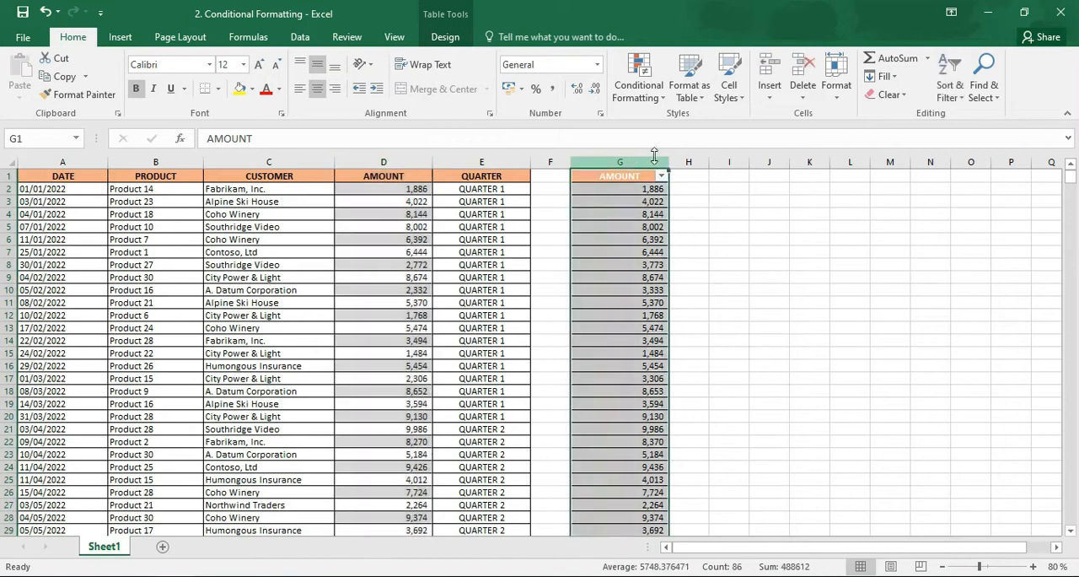
pyautogui.click(730, 91)
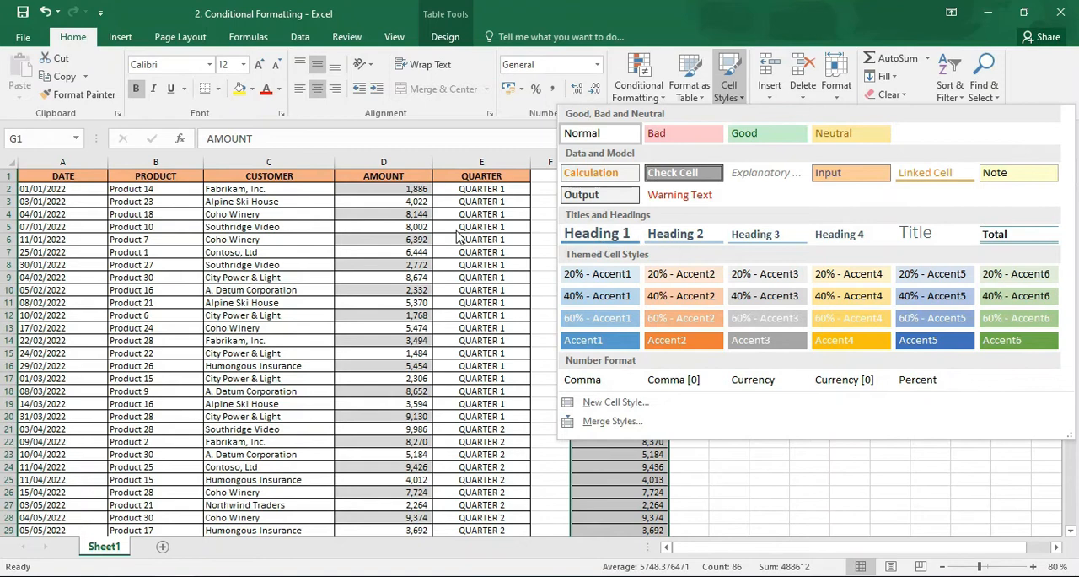
pyautogui.click(458, 236)
# Preview the themed cell styles on the AMOUNT header in D1, and open the Merge Styles dialog and cancel it
pyautogui.click(405, 180)
pyautogui.click(729, 86)
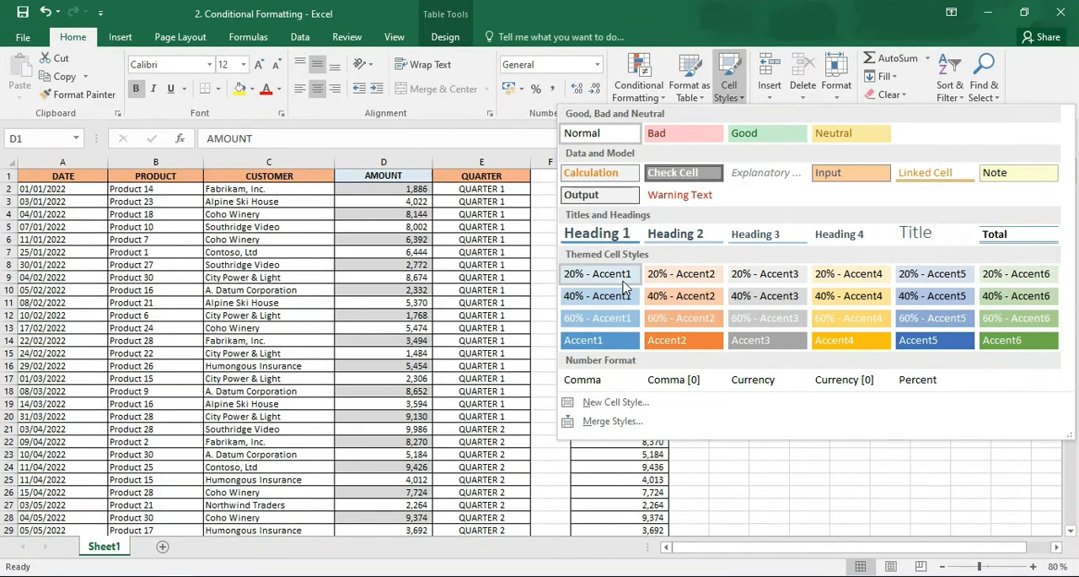
pyautogui.click(685, 436)
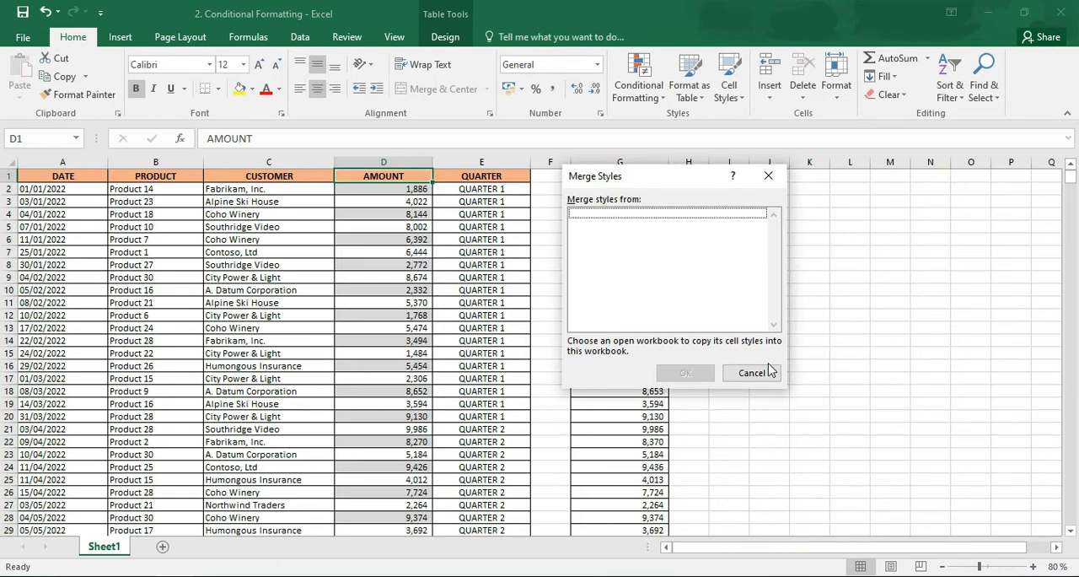
pyautogui.click(768, 371)
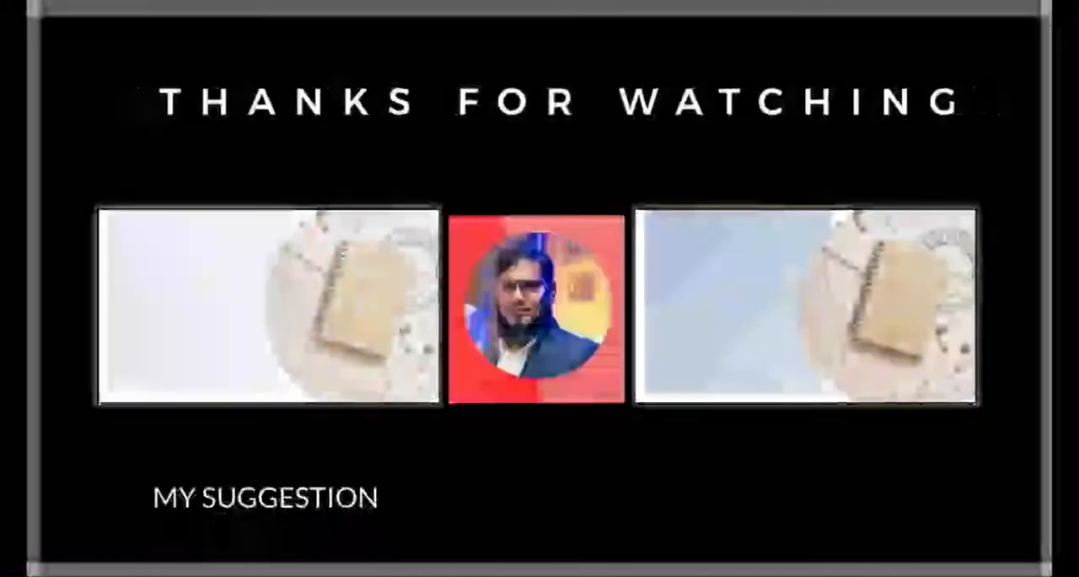